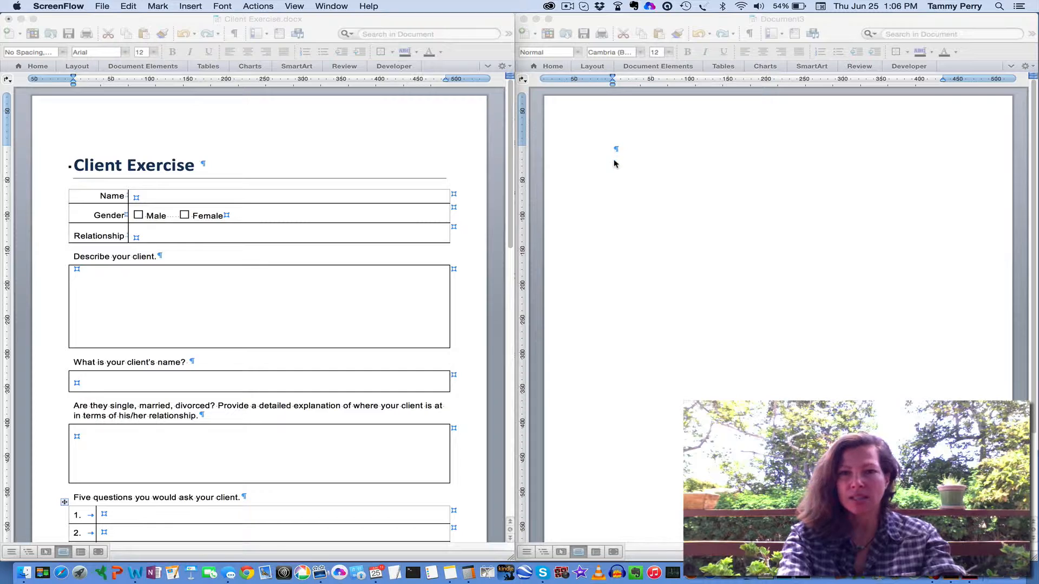
# Enter the heading text "Client Exercise" at the start of the blank document and begin a new line below it
pyautogui.click(615, 150)
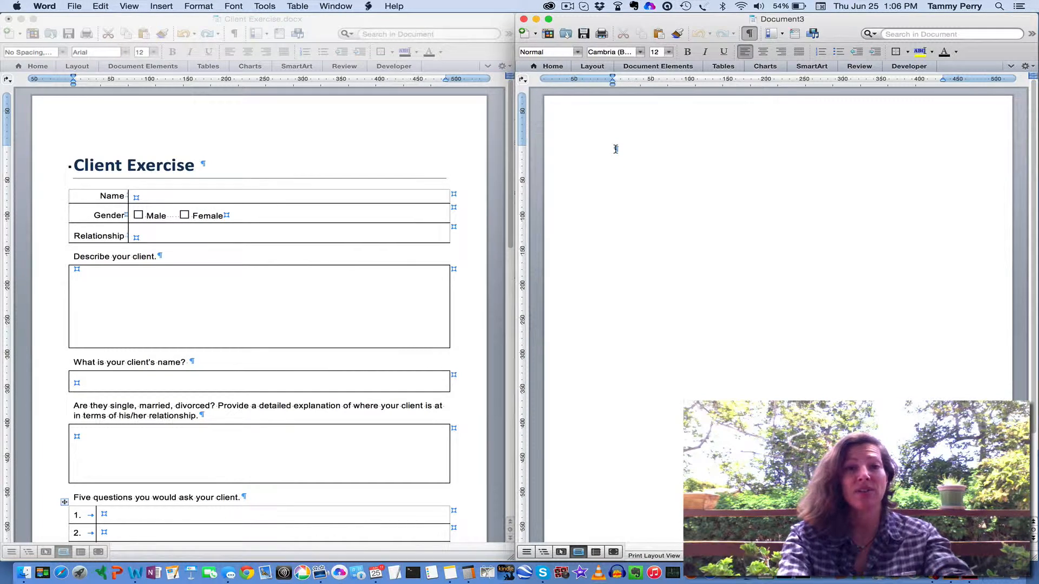
pyautogui.write('Client')
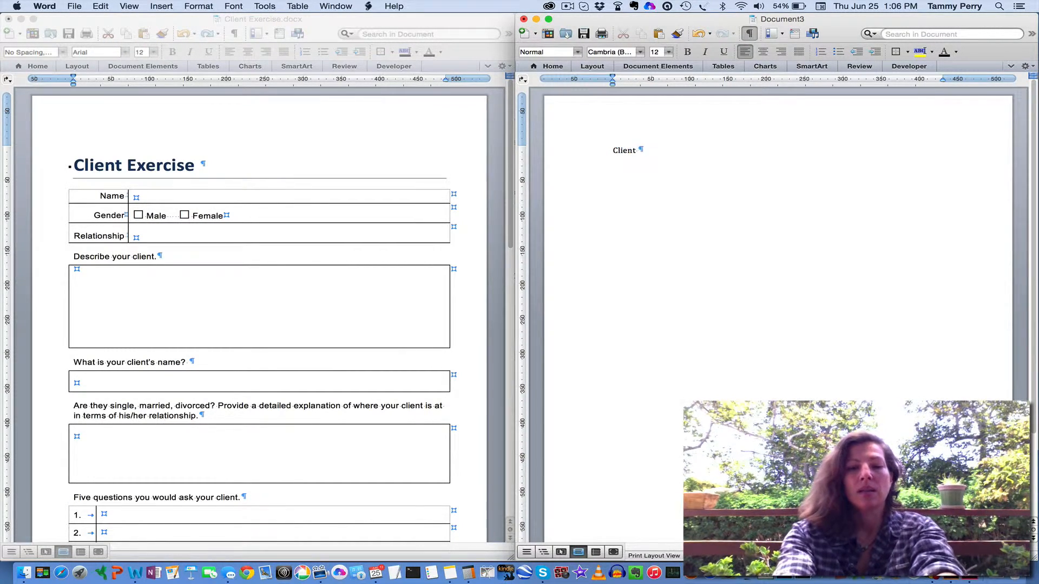
pyautogui.write(' Exercise')
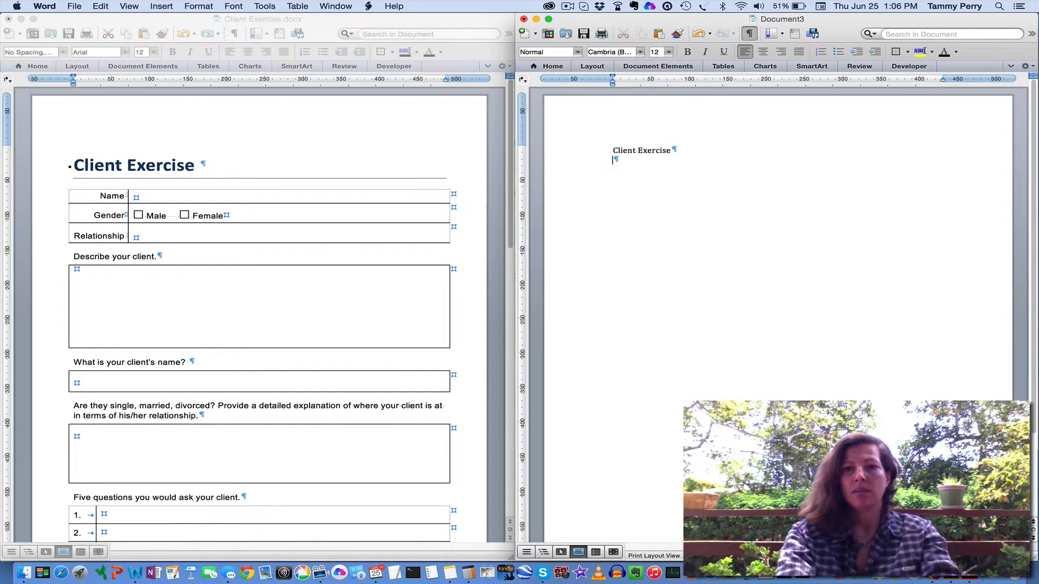
# Format the "Client Exercise" line with the Title style after trying Heading 1 on it
pyautogui.click(582, 158)
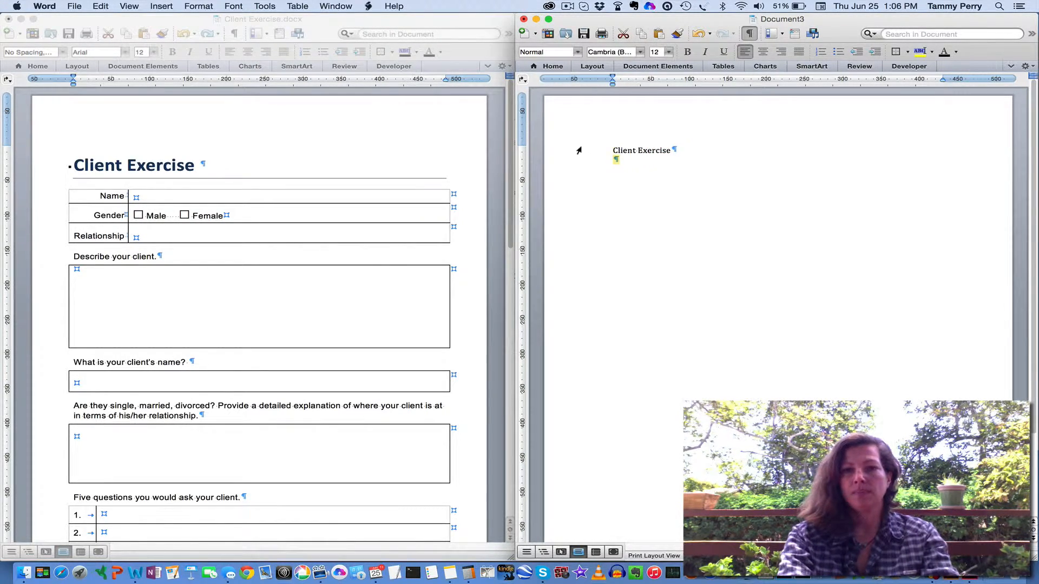
pyautogui.click(579, 150)
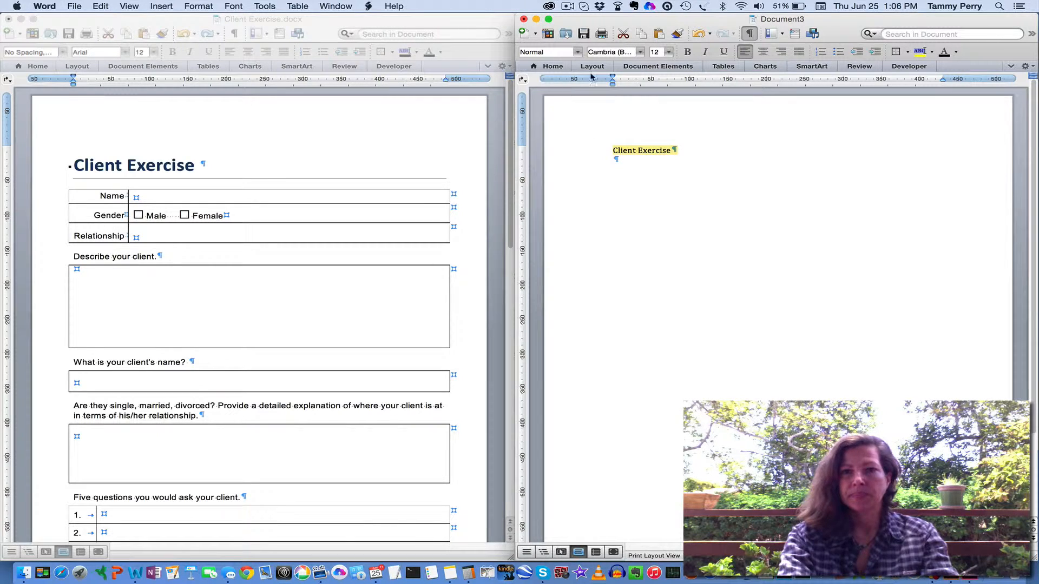
pyautogui.click(551, 67)
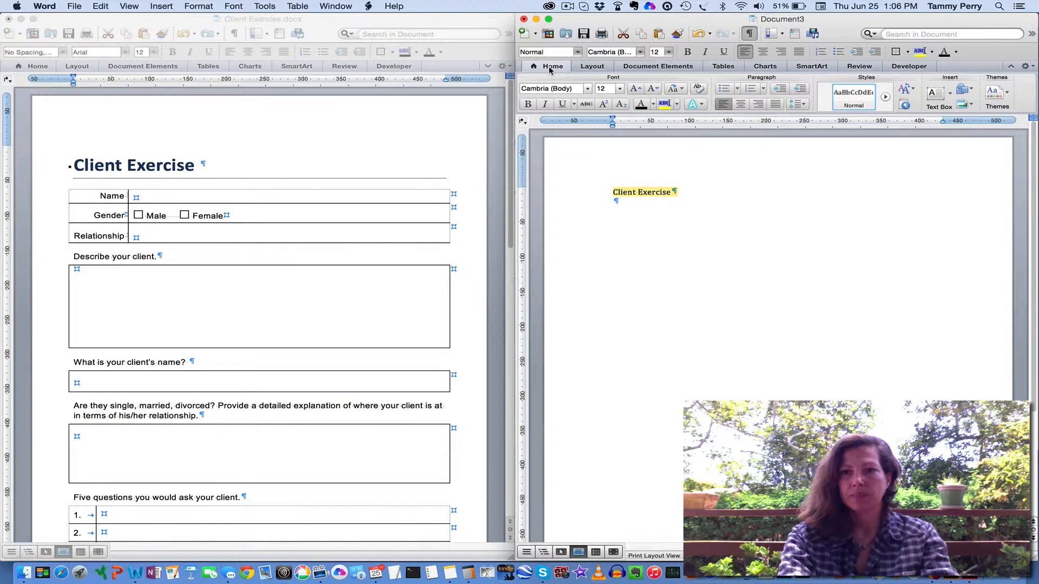
pyautogui.click(886, 98)
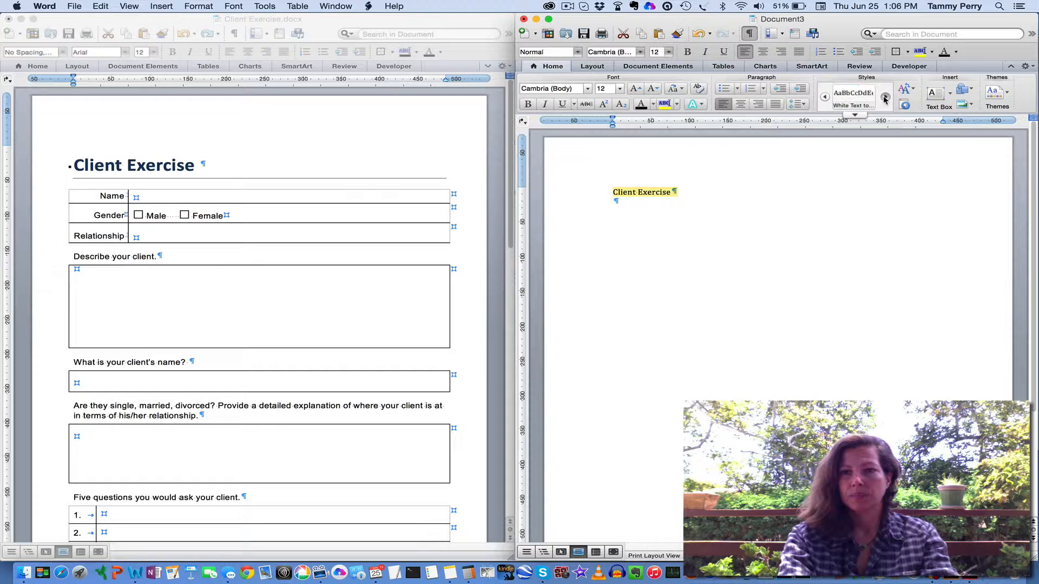
pyautogui.click(886, 97)
pyautogui.click(855, 115)
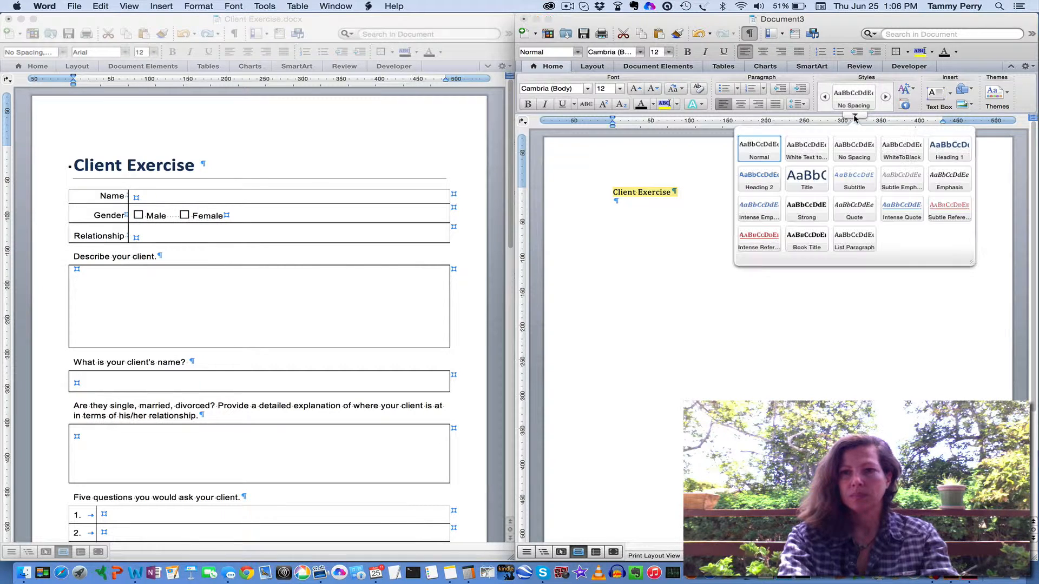
pyautogui.click(951, 151)
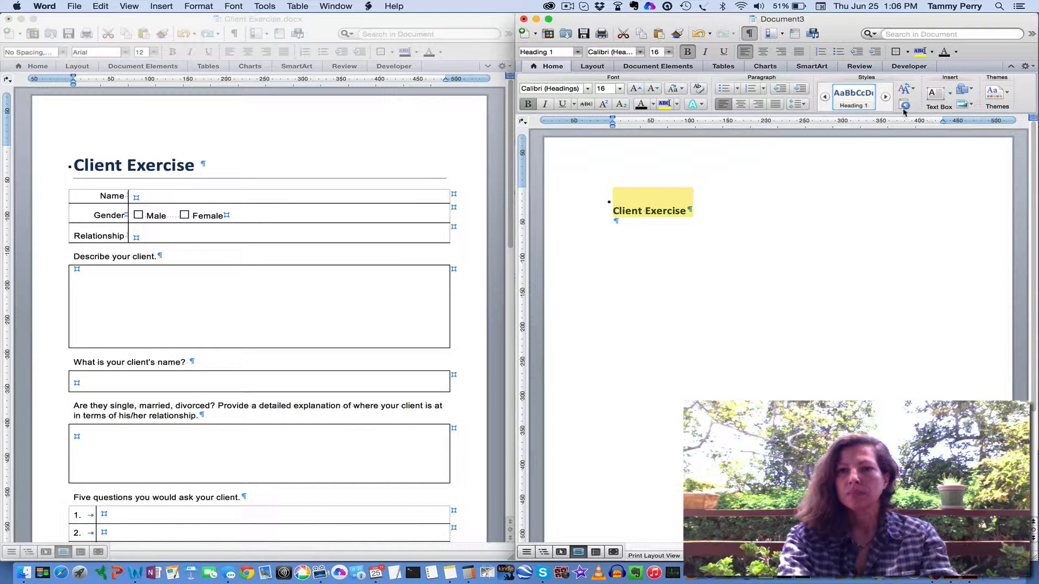
pyautogui.click(885, 97)
pyautogui.click(885, 97)
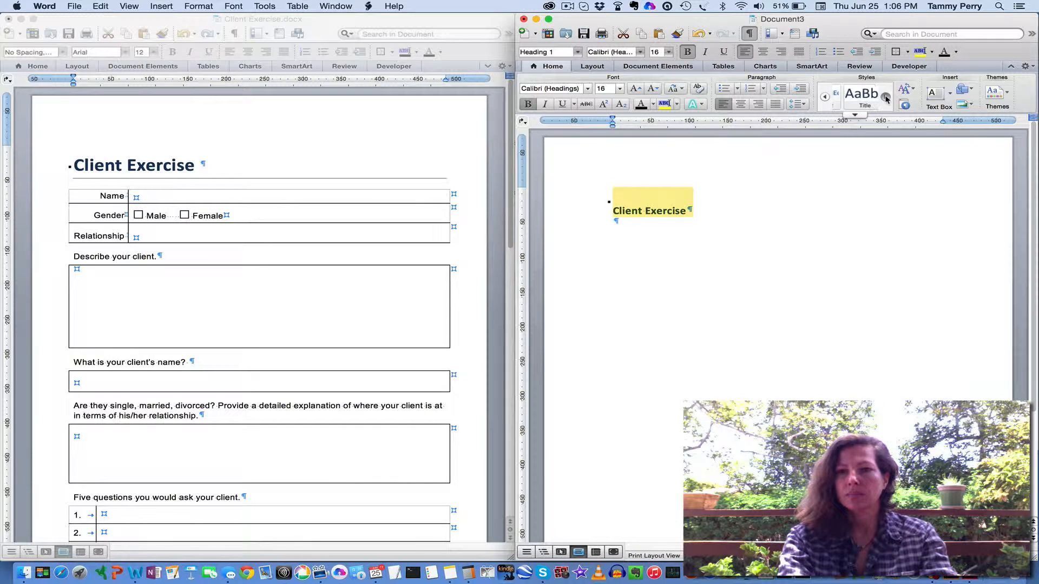
pyautogui.click(848, 104)
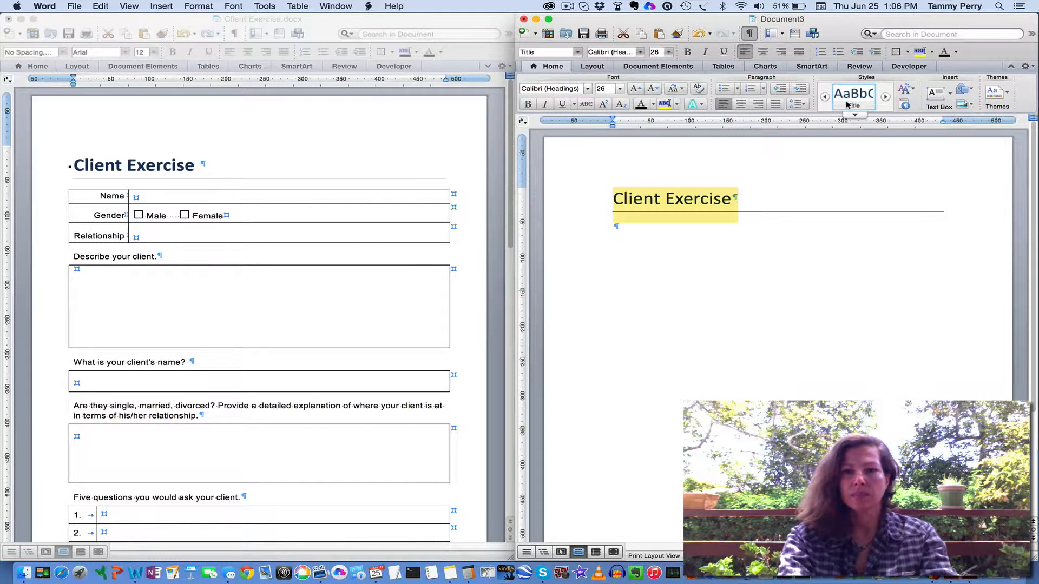
# Insert a table of two columns and three rows in the empty paragraph below the title
pyautogui.click(622, 230)
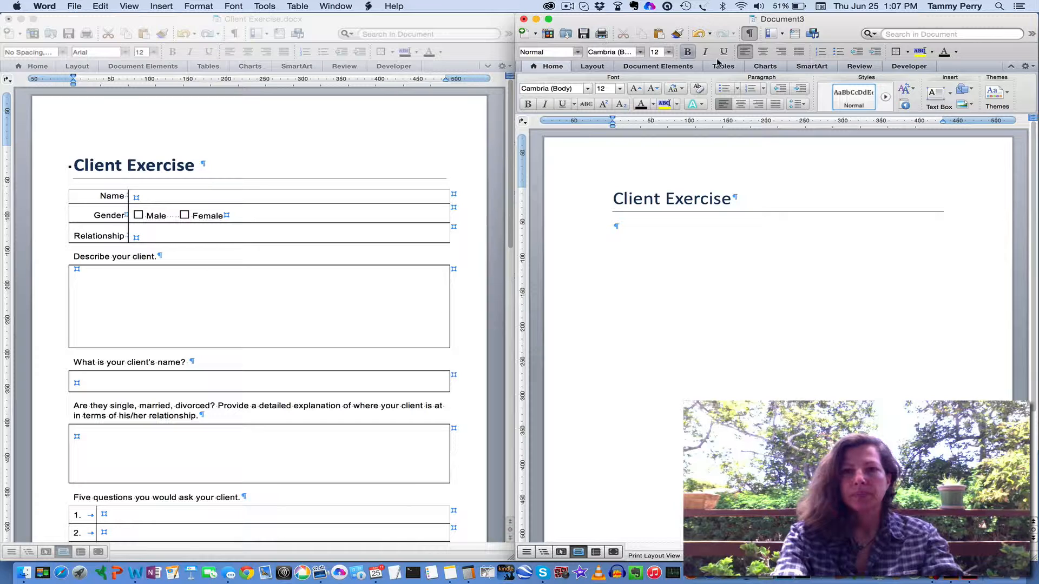
pyautogui.click(722, 67)
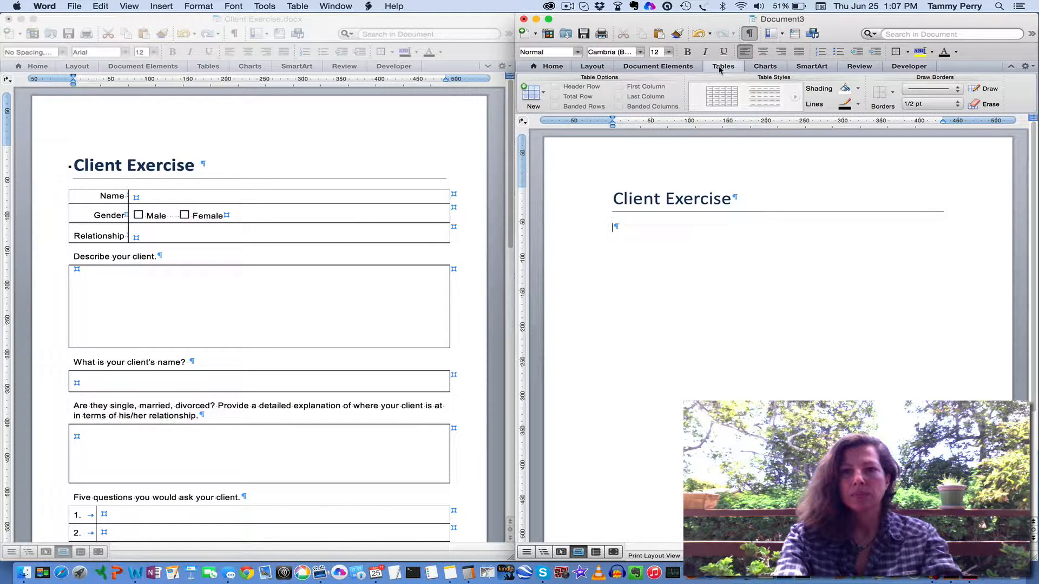
pyautogui.click(543, 93)
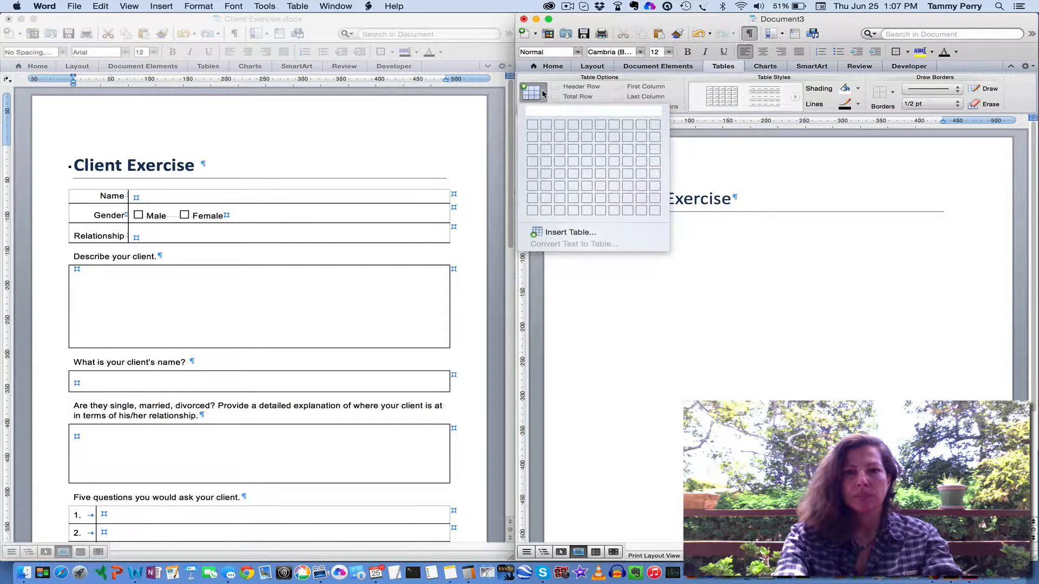
pyautogui.click(545, 149)
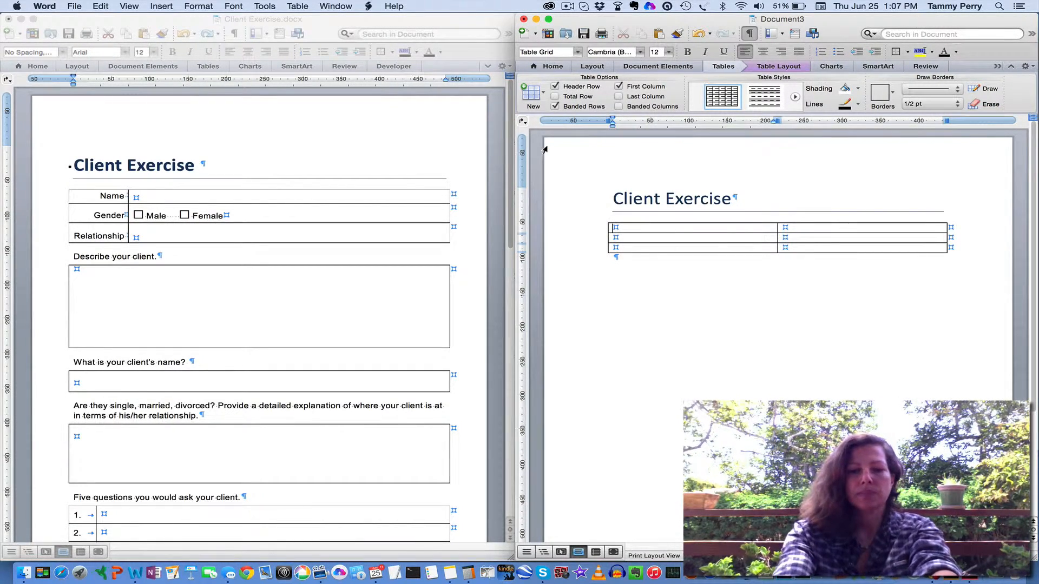
# Fill the table's first column with the labels Name, Gender and Relationship, one per row
pyautogui.write('Name')
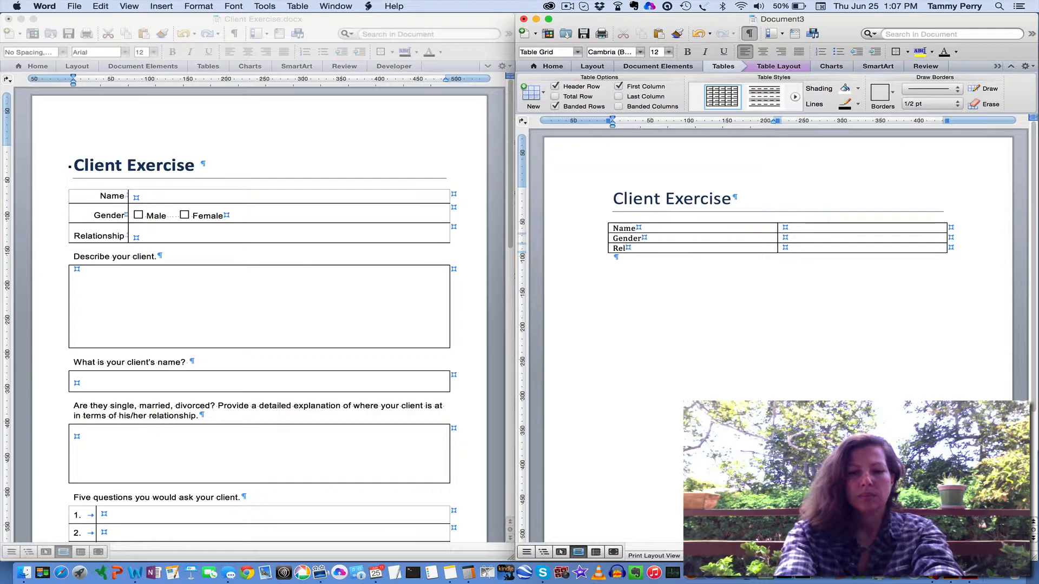
pyautogui.write('i')
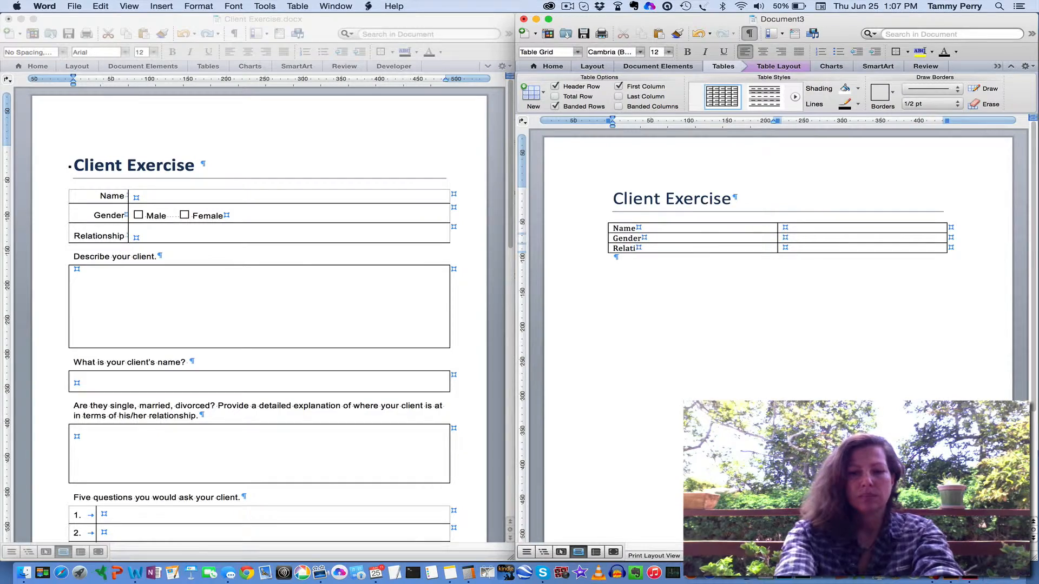
pyautogui.write('onship')
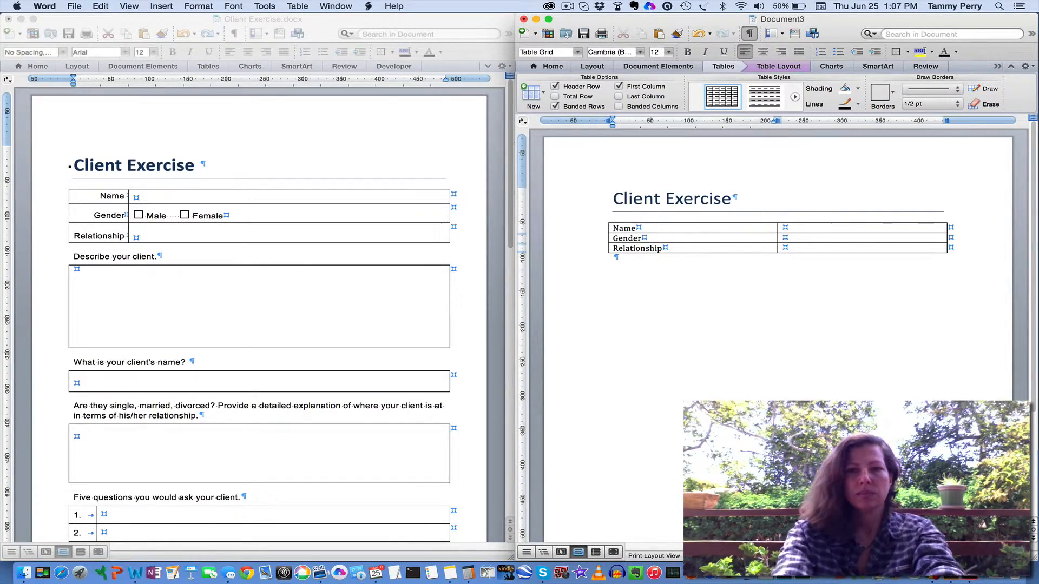
# Modify the Normal style so that its font is the theme headings font Calibri
pyautogui.click(552, 66)
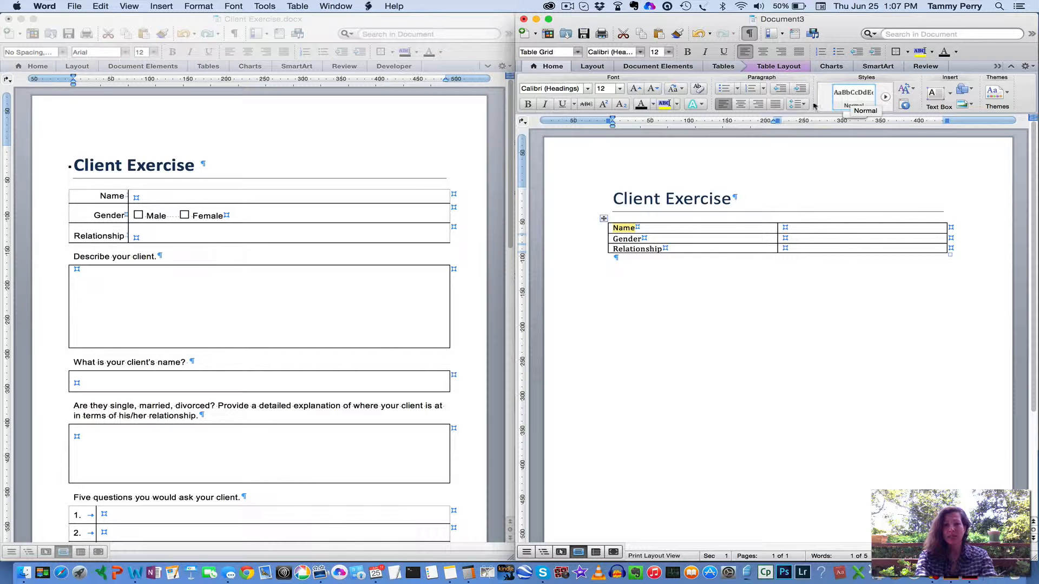
pyautogui.rightClick(851, 98)
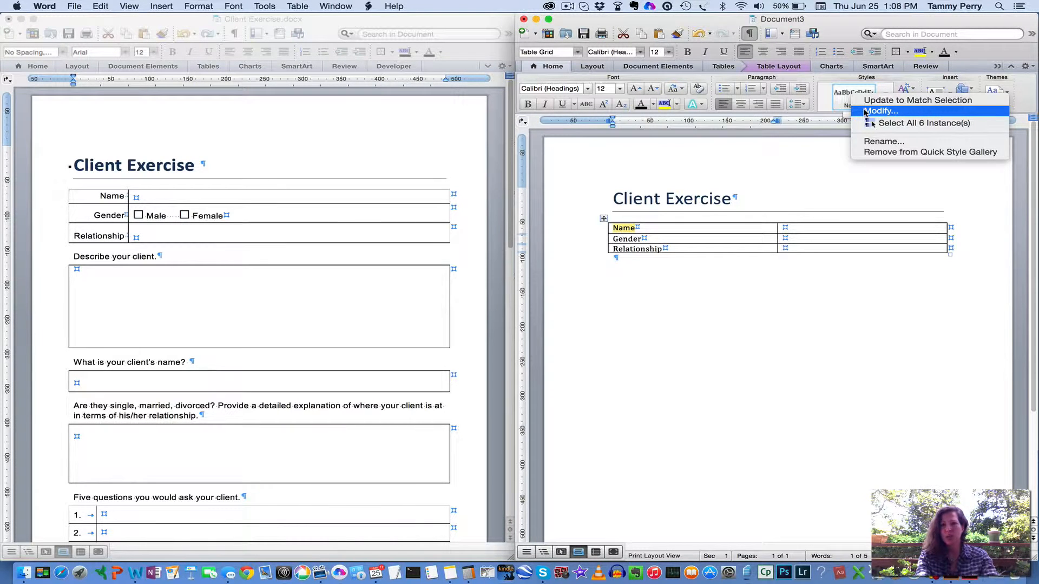
pyautogui.click(865, 112)
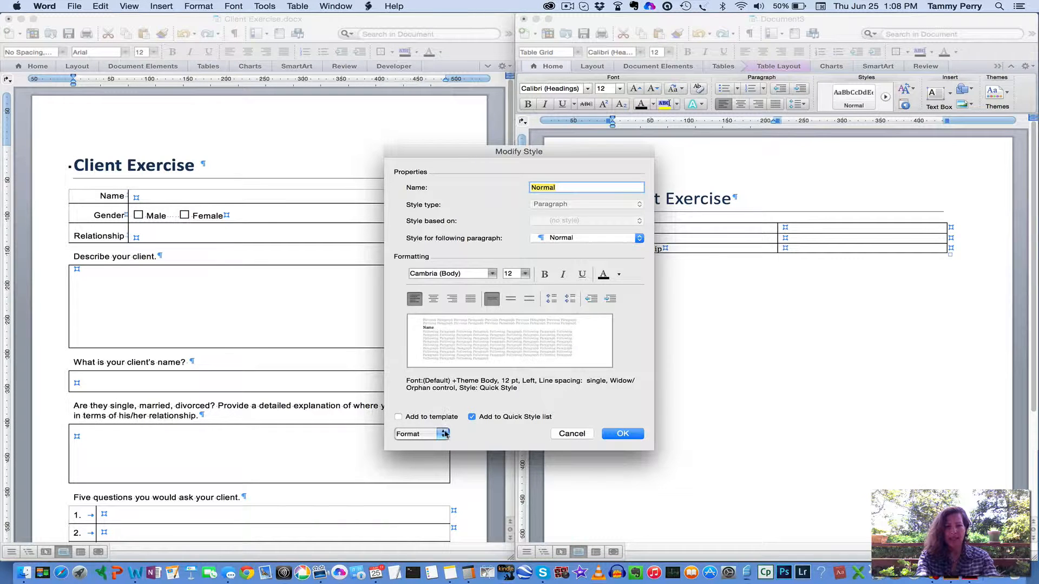
pyautogui.click(492, 273)
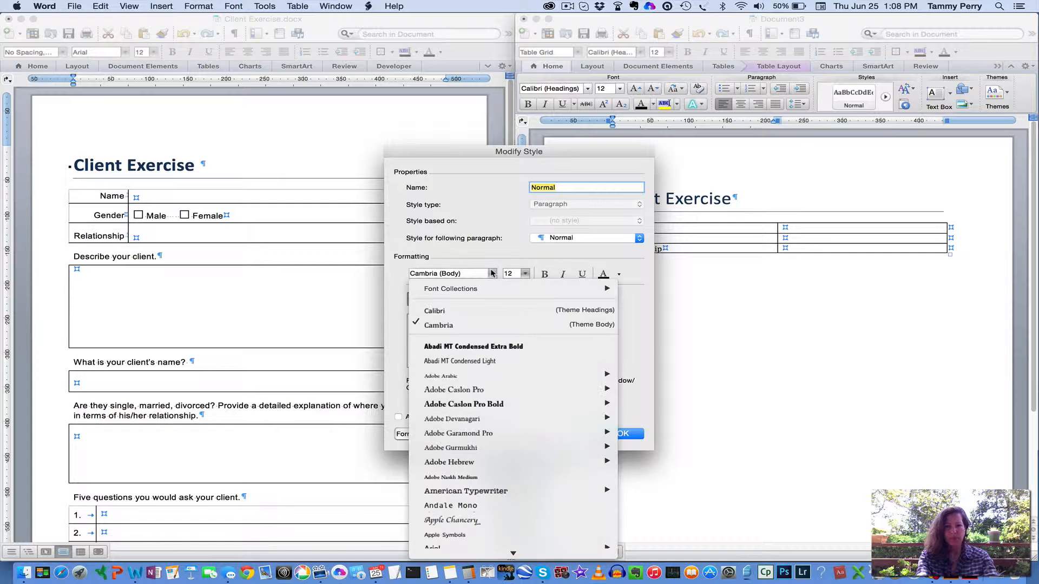
pyautogui.click(441, 311)
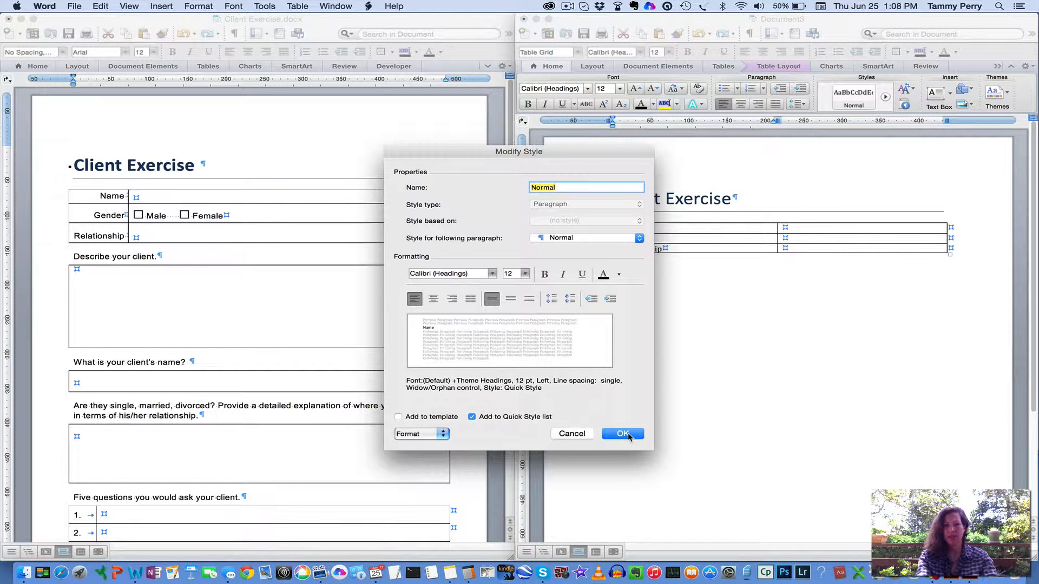
pyautogui.click(623, 433)
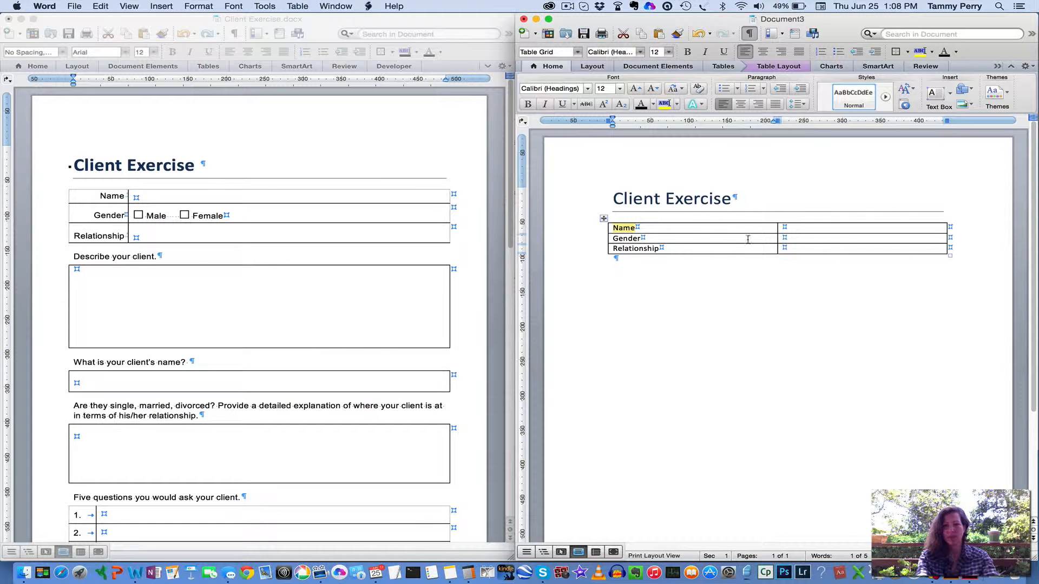
# Narrow the table's first column until it just fits the Relationship label
pyautogui.click(765, 238)
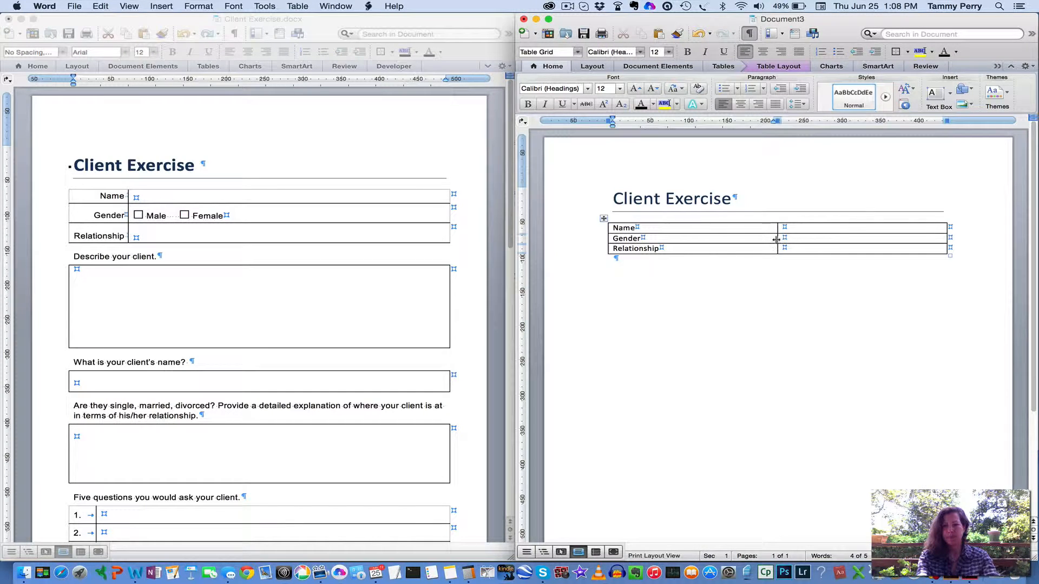
pyautogui.moveTo(778, 239); pyautogui.dragTo(663, 238)
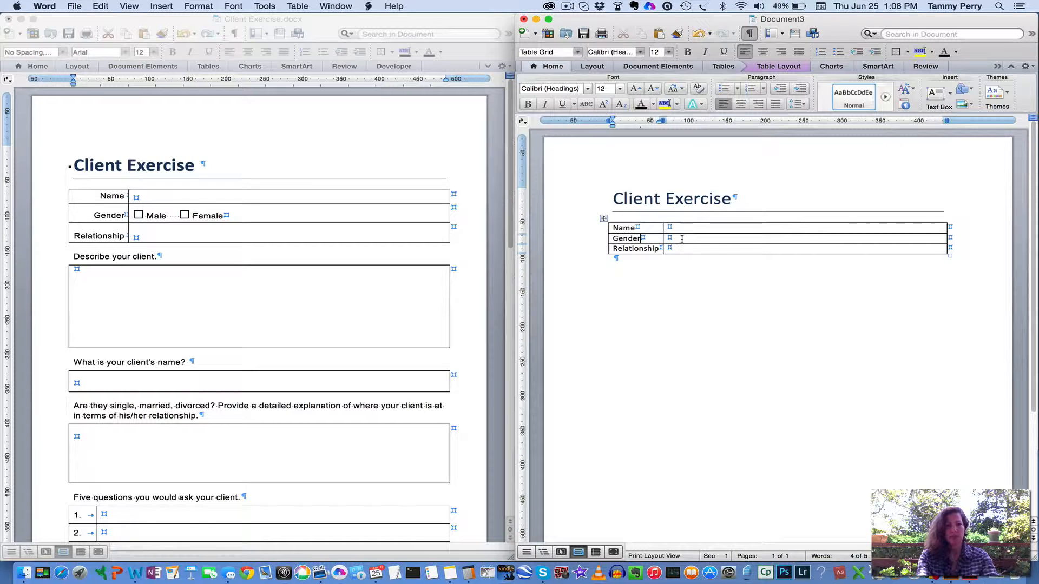
# Insert an empty checkbox symbol from the symbol browser into the cell beside Gender
pyautogui.click(684, 238)
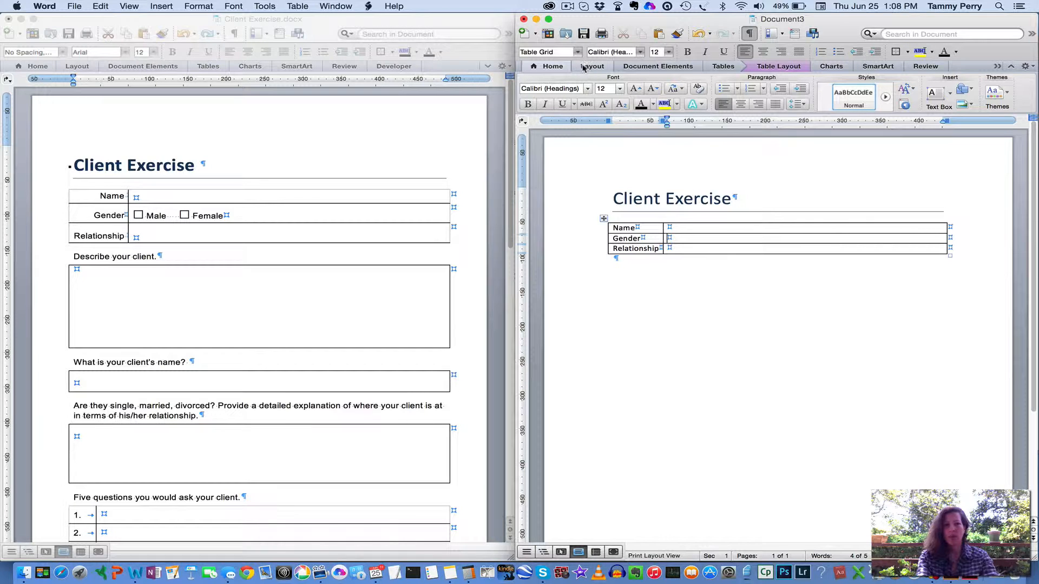
pyautogui.click(161, 5)
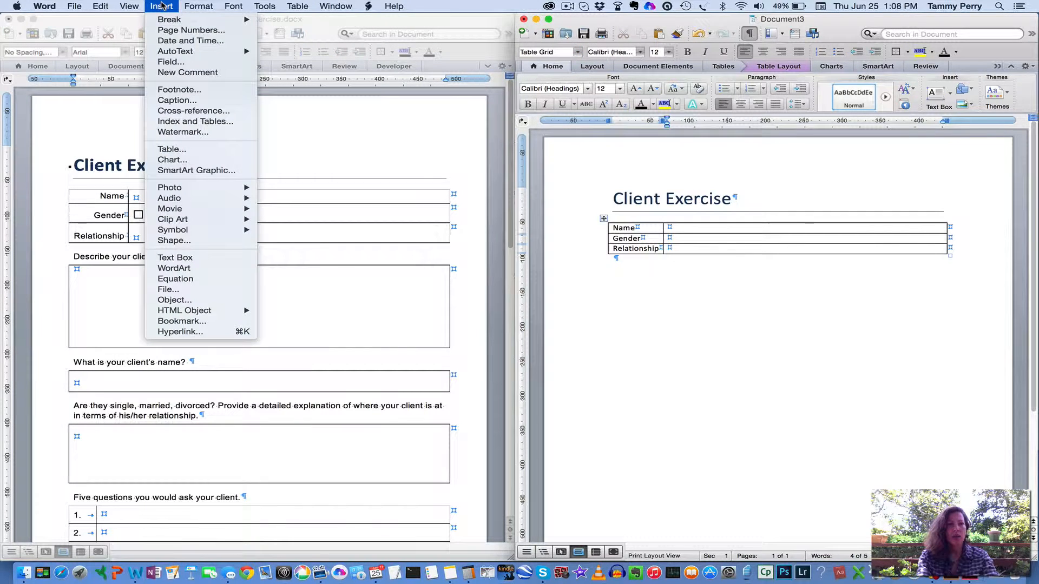
pyautogui.moveTo(178, 231)
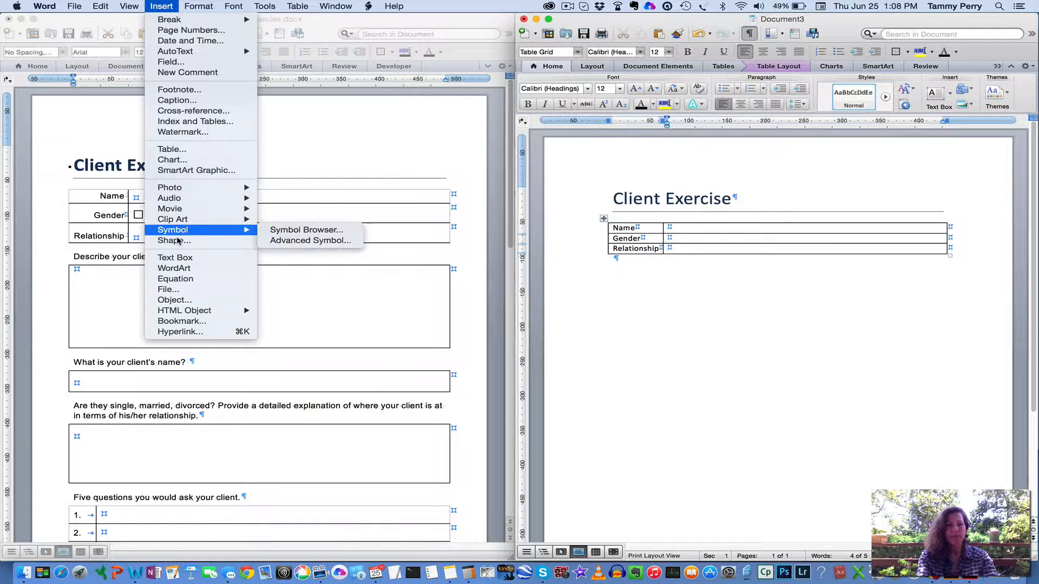
pyautogui.click(290, 231)
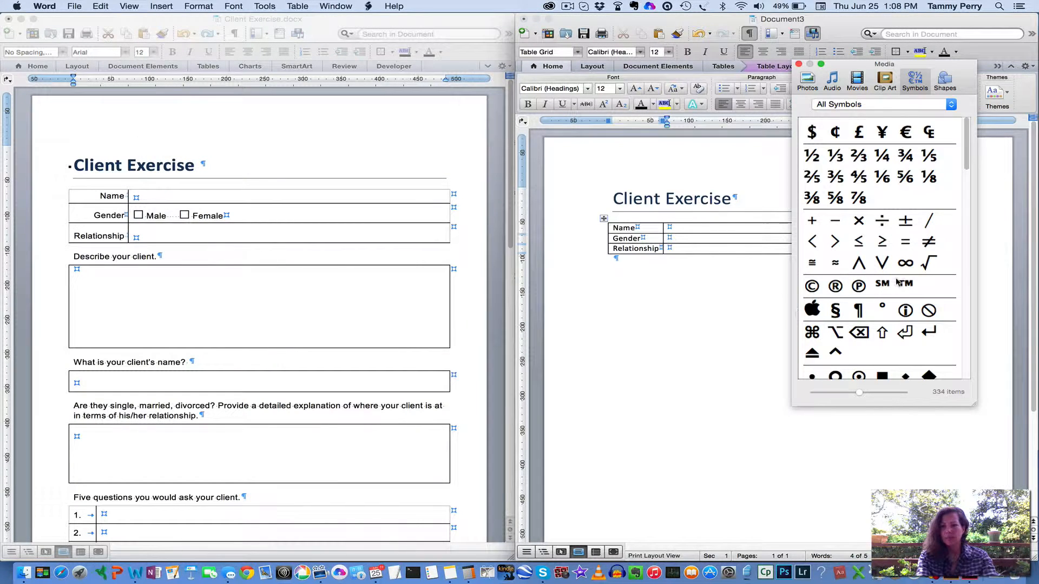
pyautogui.scroll(-10, 834, 168)
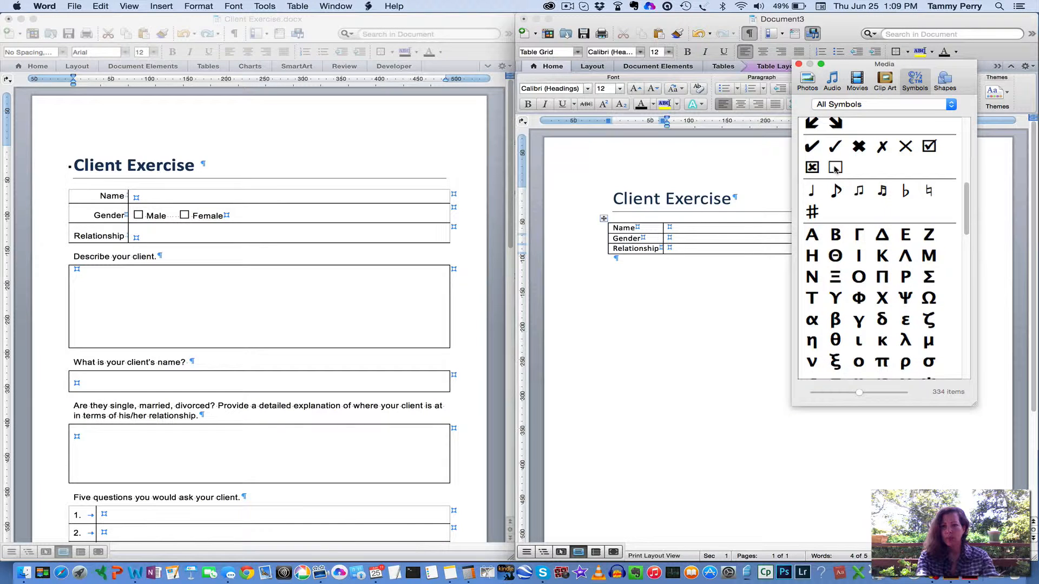
pyautogui.moveTo(835, 168); pyautogui.dragTo(685, 239)
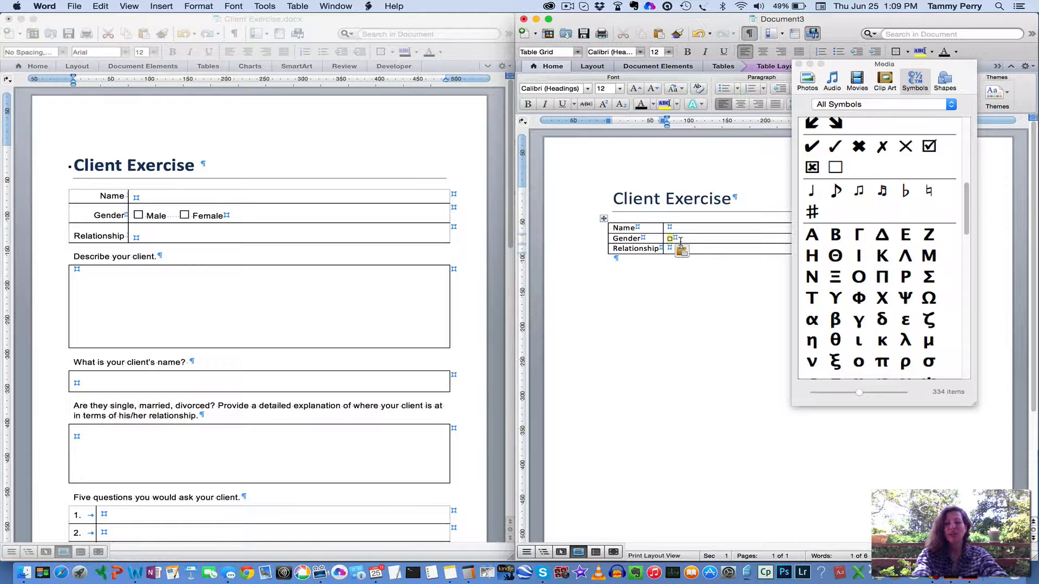
# Enlarge the checkbox symbol in the Gender row to 22 pt
pyautogui.press('super+shift+period')
pyautogui.press('super+shift+period')
pyautogui.press('super+shift+period')
pyautogui.press('super+shift+period')
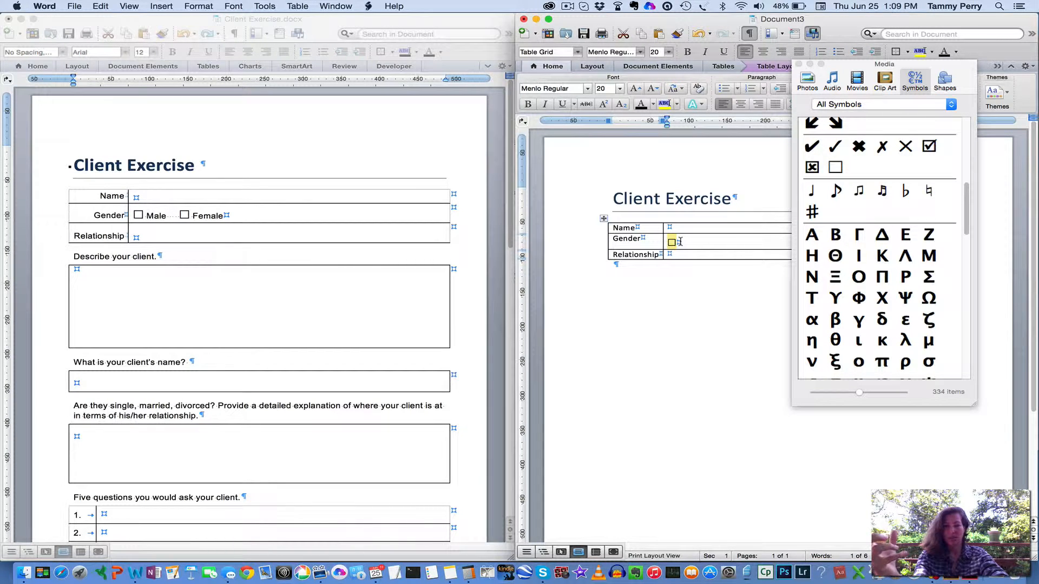
pyautogui.press('super+shift+period')
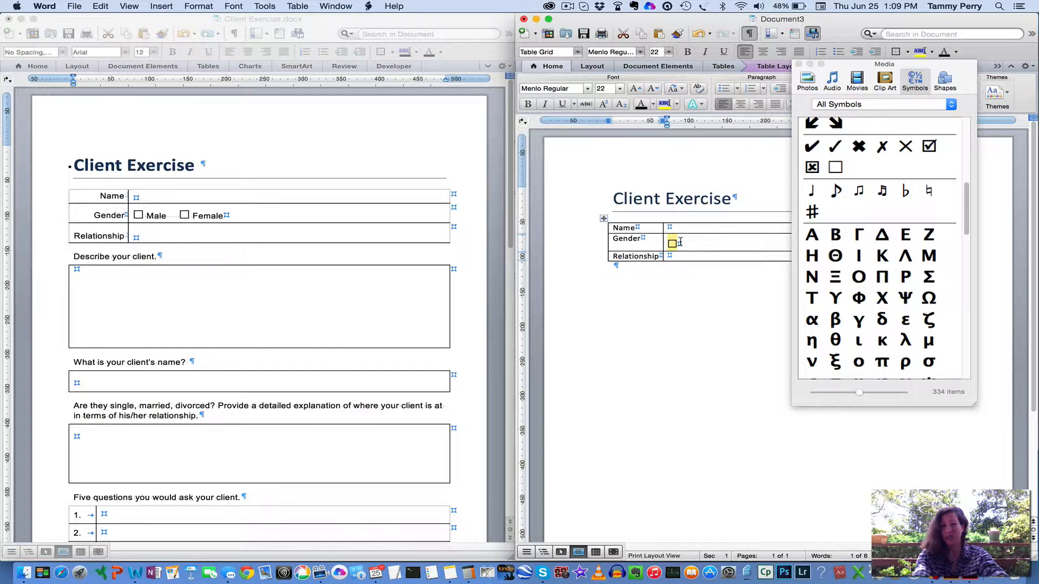
# Add the label "Male" after the checkbox in the Gender row, separated by a space
pyautogui.click(686, 241)
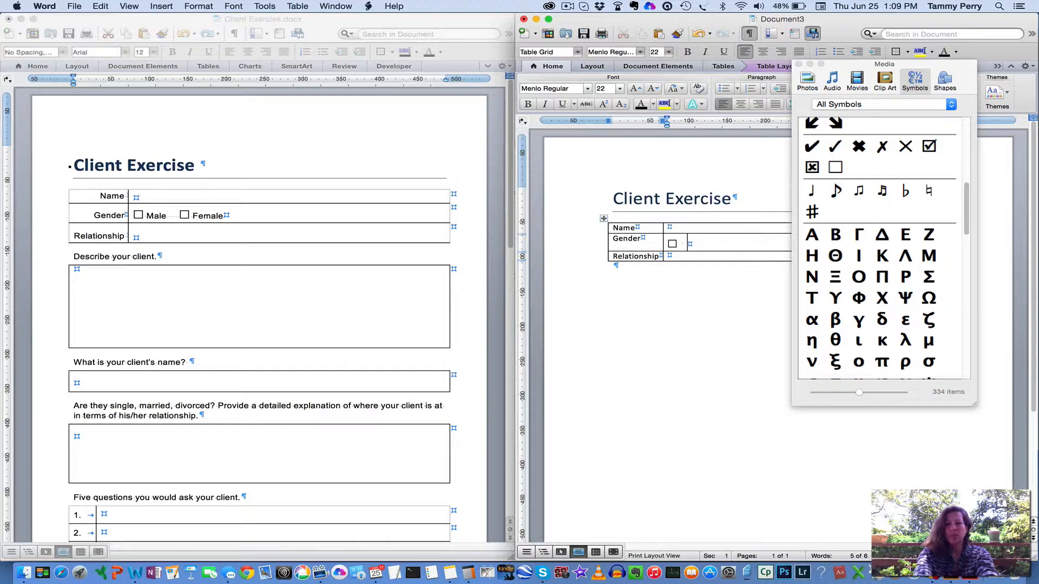
pyautogui.write('Male')
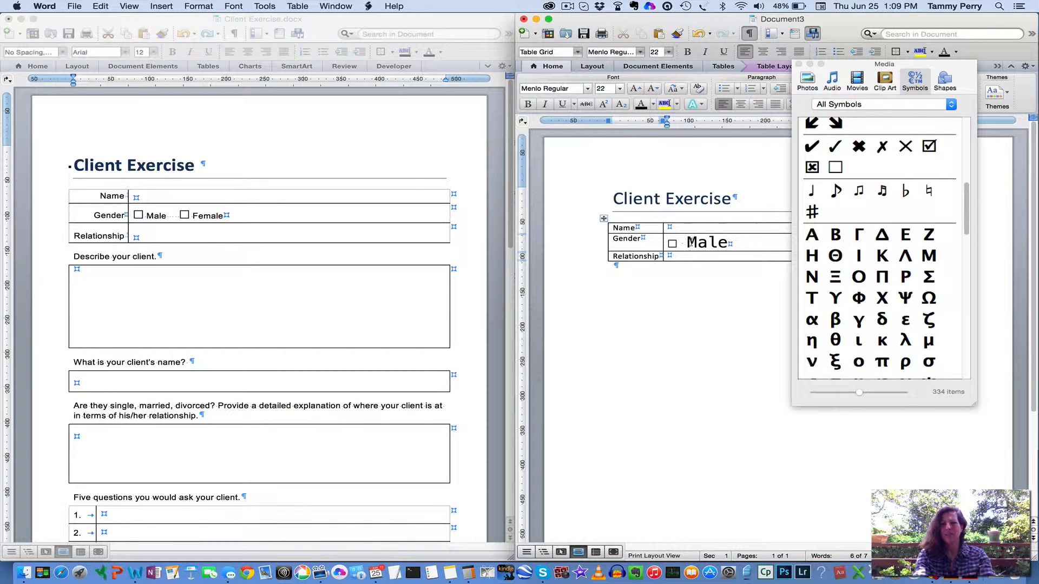
# Close the symbol browser and apply the Normal style to the word "Male" in the Gender row
pyautogui.doubleClick(710, 243)
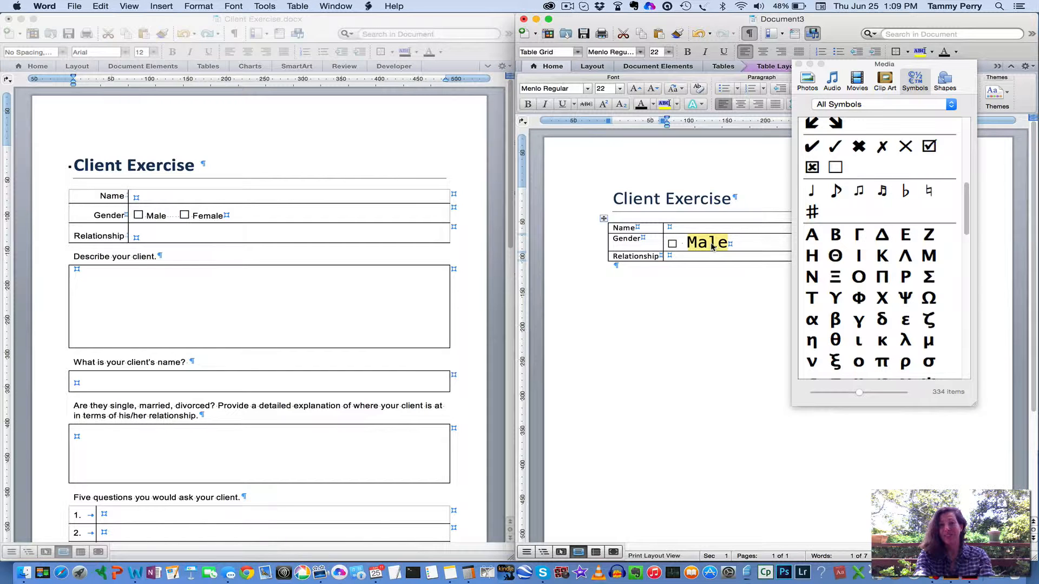
pyautogui.click(799, 65)
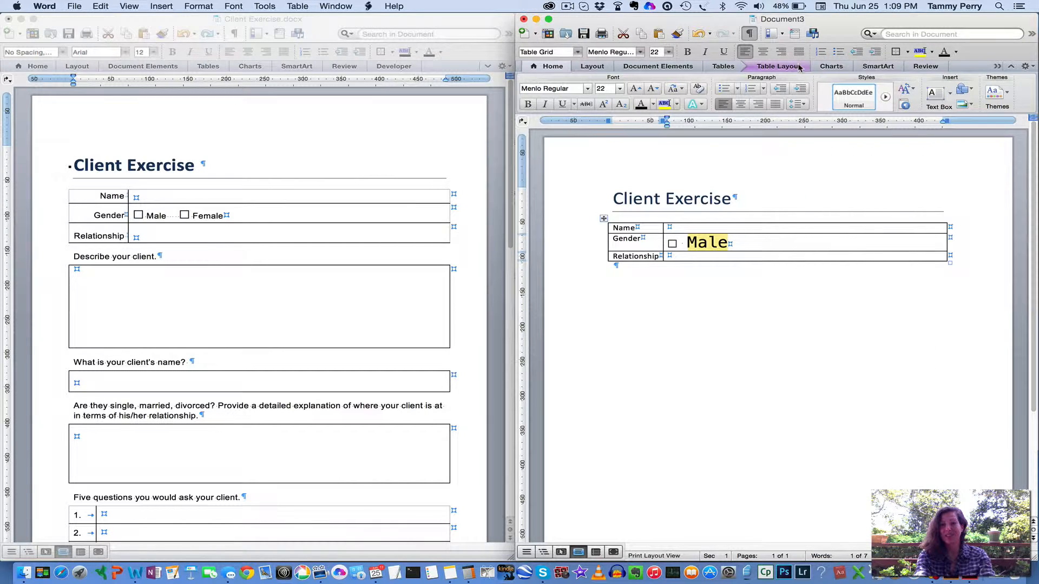
pyautogui.click(854, 97)
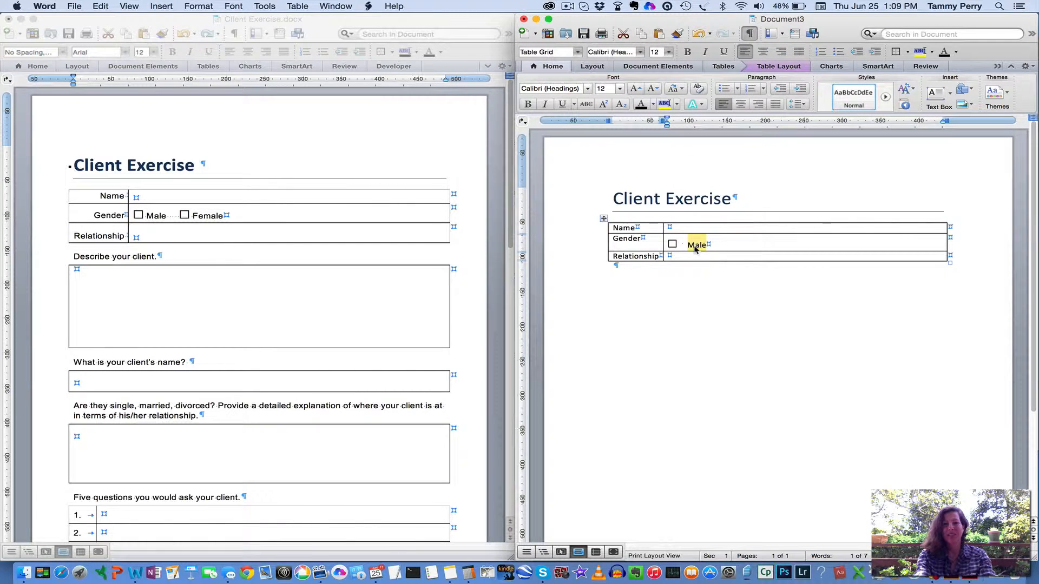
# Add spaces after "Male", place a copy of the checkbox there, and label it "Female"
pyautogui.click(715, 245)
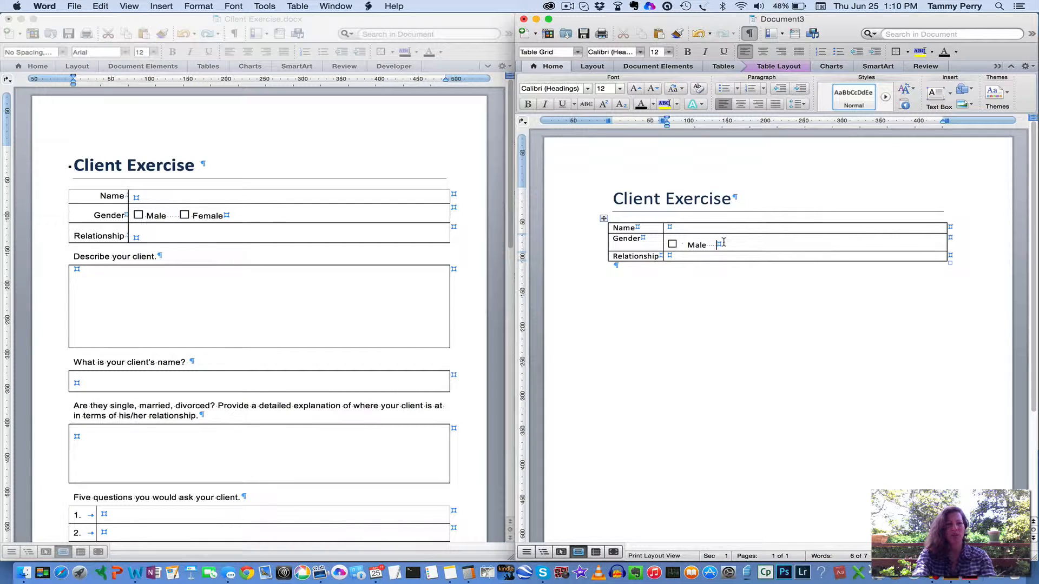
pyautogui.moveTo(679, 245); pyautogui.dragTo(667, 247)
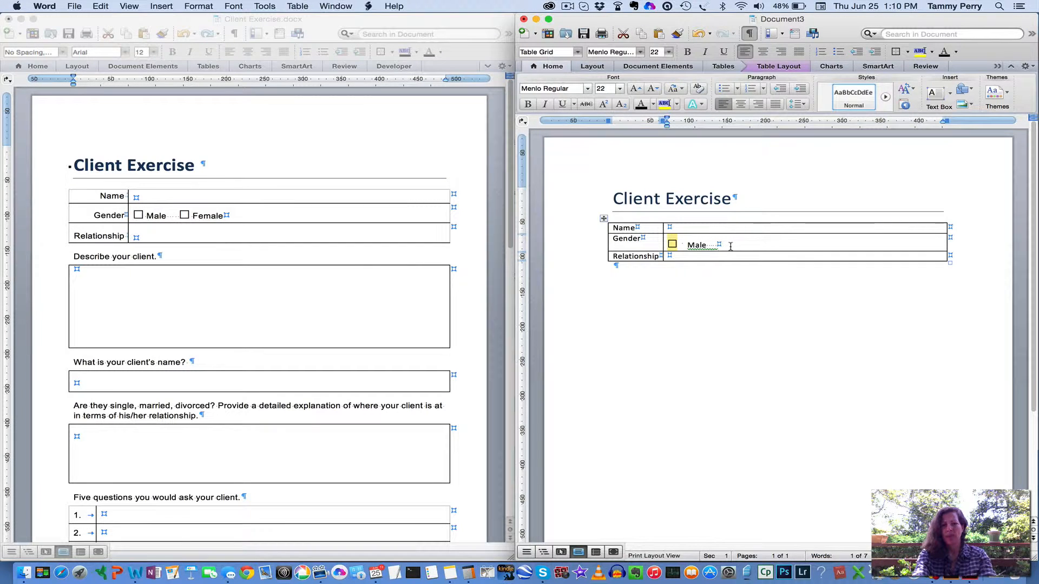
pyautogui.click(730, 246)
pyautogui.write('☐')
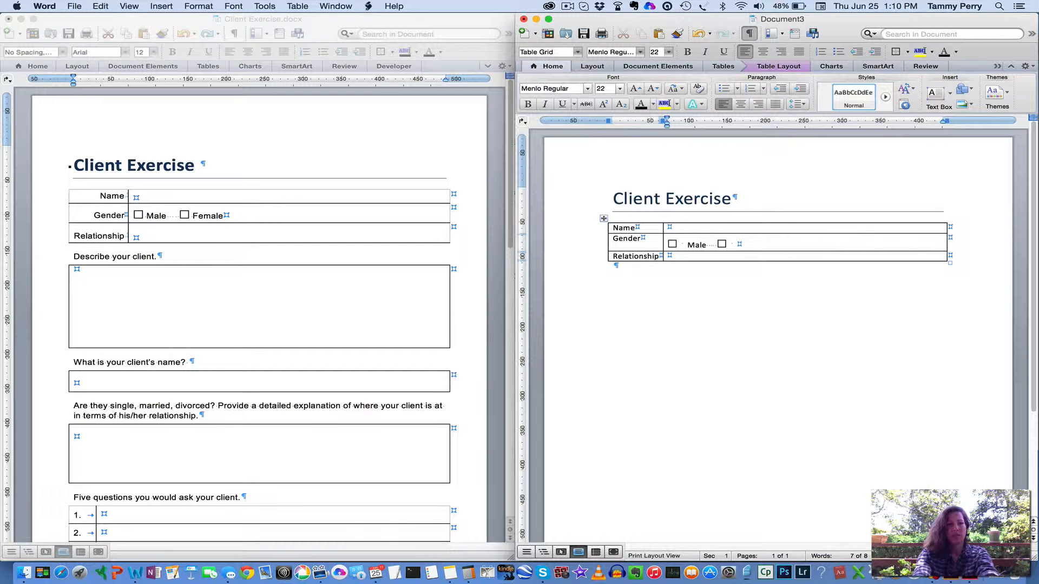
pyautogui.write('Female')
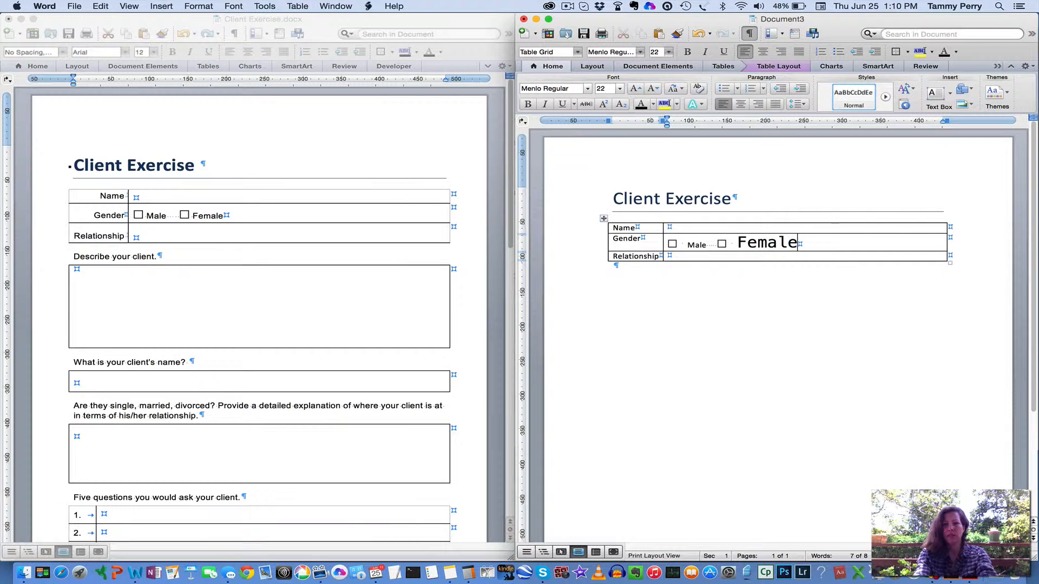
# Apply the Normal style to the word "Female" in the Gender row
pyautogui.doubleClick(764, 247)
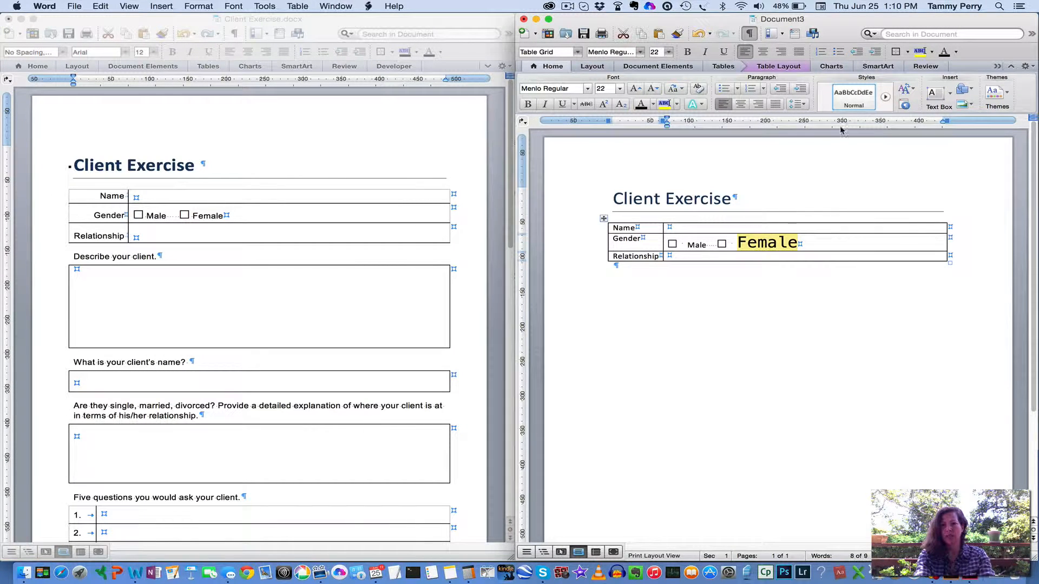
pyautogui.click(852, 97)
pyautogui.click(745, 245)
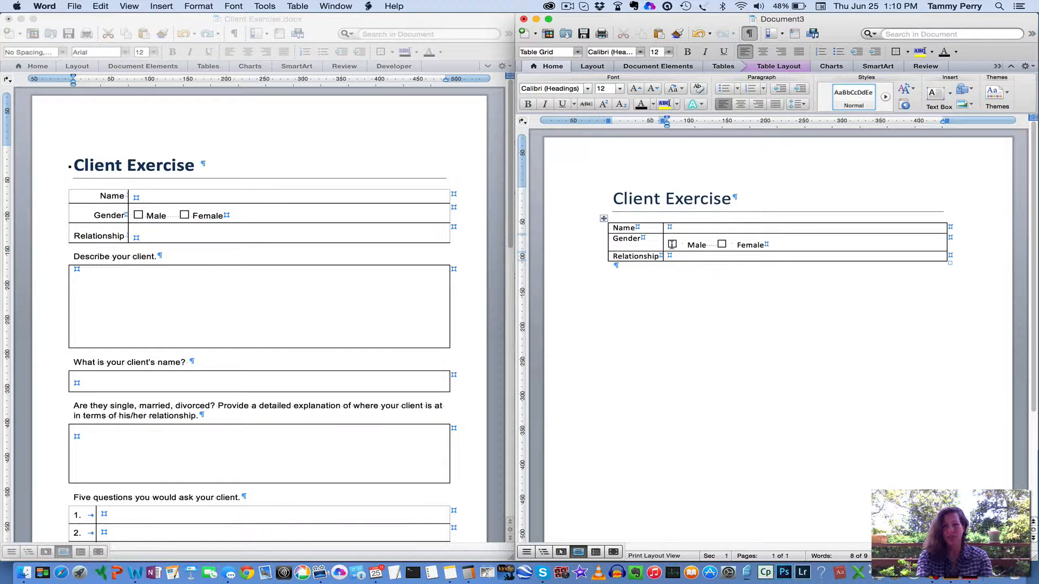
# Delete the oversized gap between each checkbox and its label in the Gender row
pyautogui.click(710, 247)
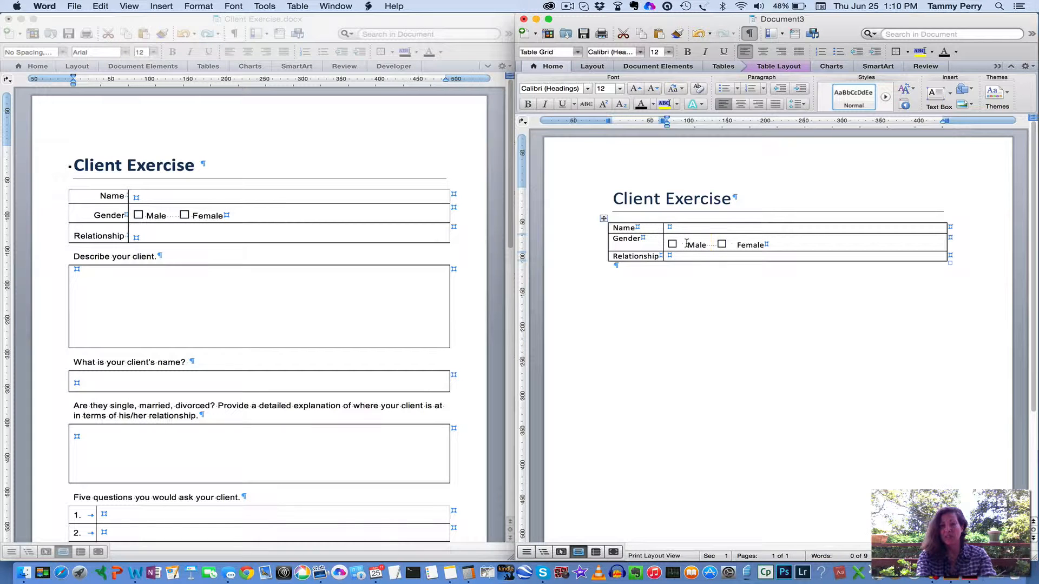
pyautogui.moveTo(687, 244); pyautogui.dragTo(680, 247)
pyautogui.press('BackSpace')
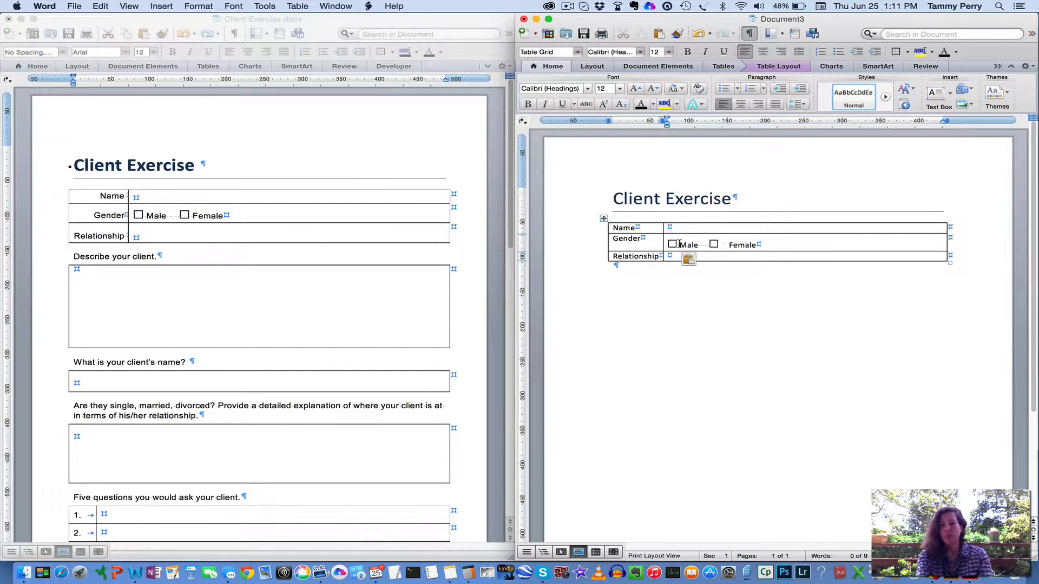
pyautogui.moveTo(729, 245); pyautogui.dragTo(723, 246)
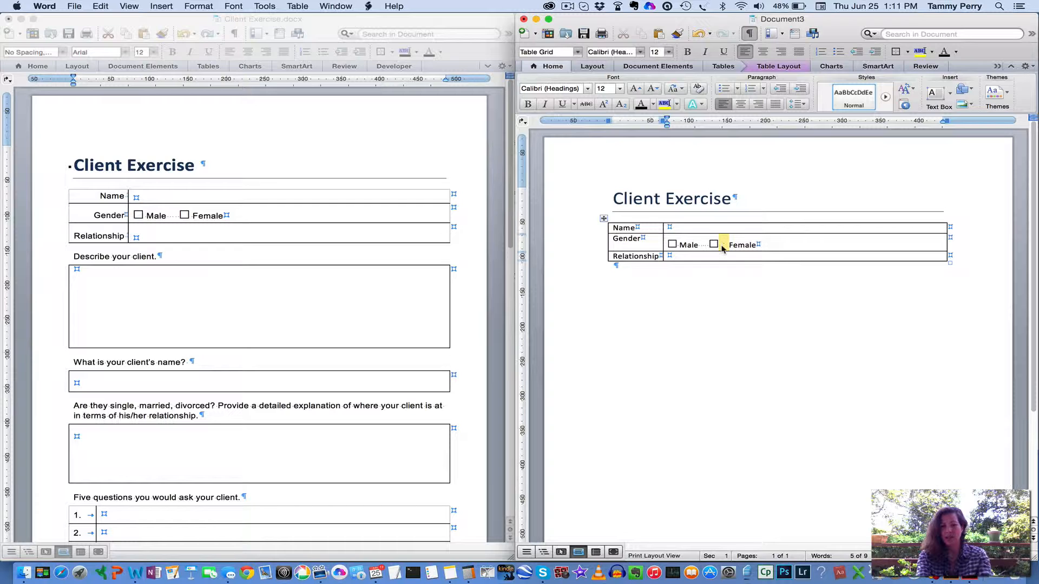
pyautogui.press('BackSpace')
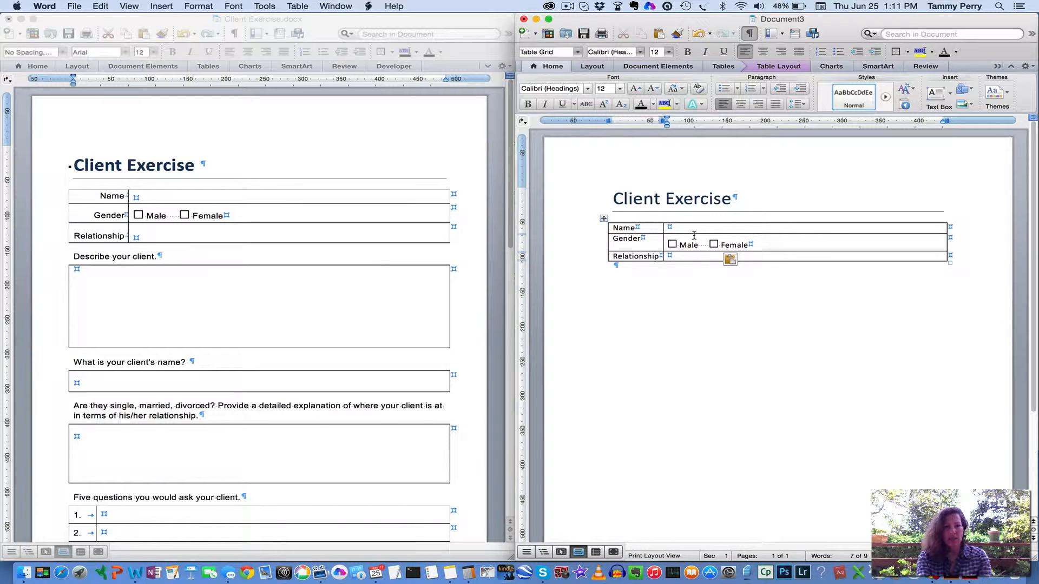
# Set the cell alignment of the table's first column to Center Right
pyautogui.click(620, 225)
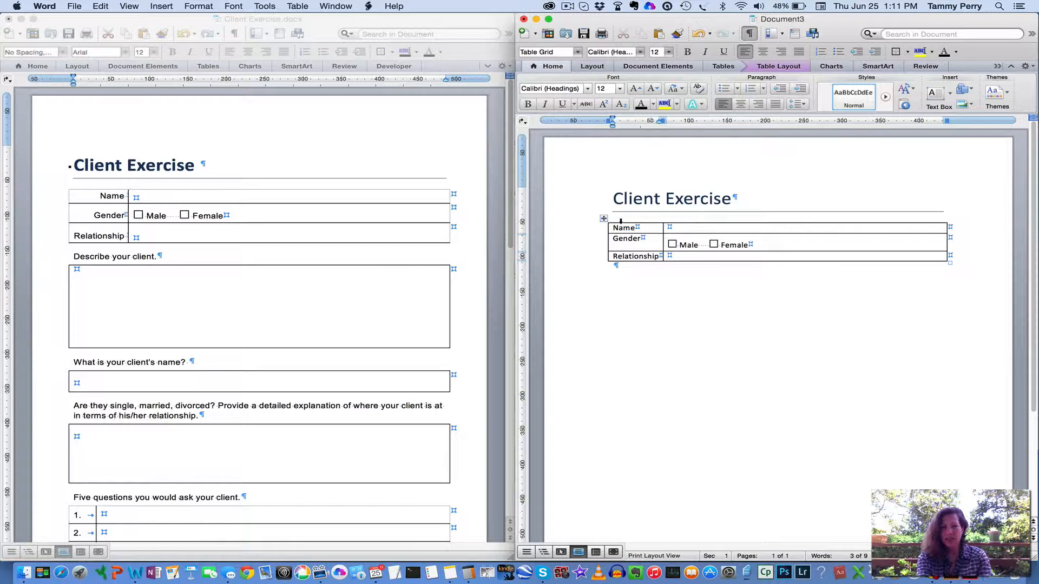
pyautogui.click(621, 221)
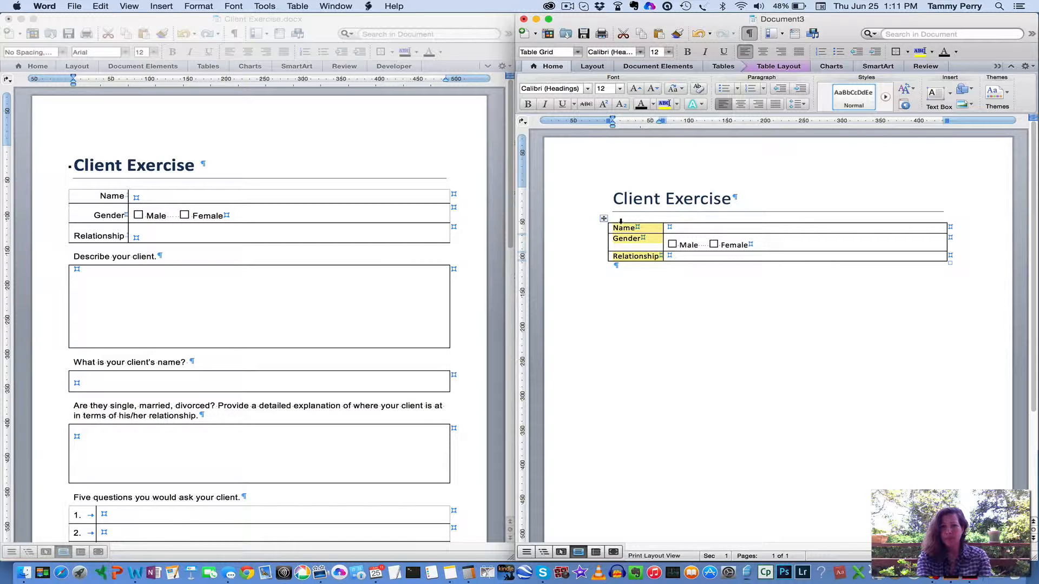
pyautogui.click(730, 66)
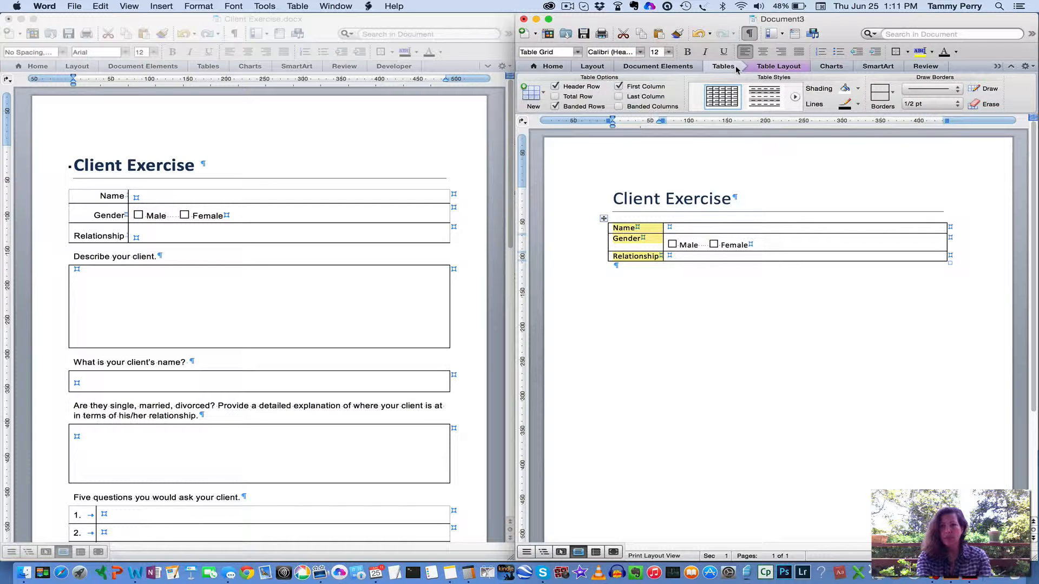
pyautogui.click(770, 68)
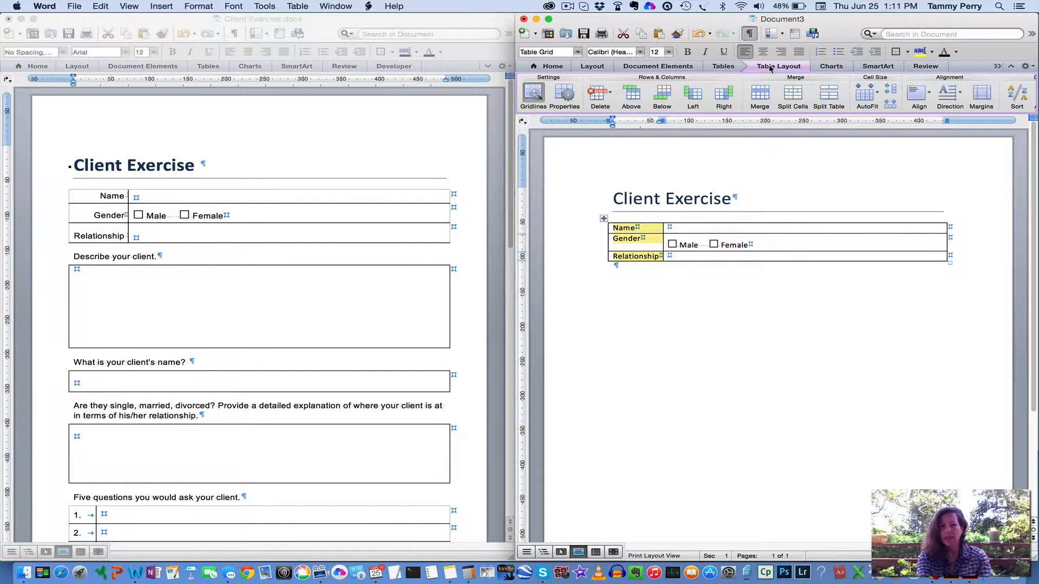
pyautogui.click(928, 97)
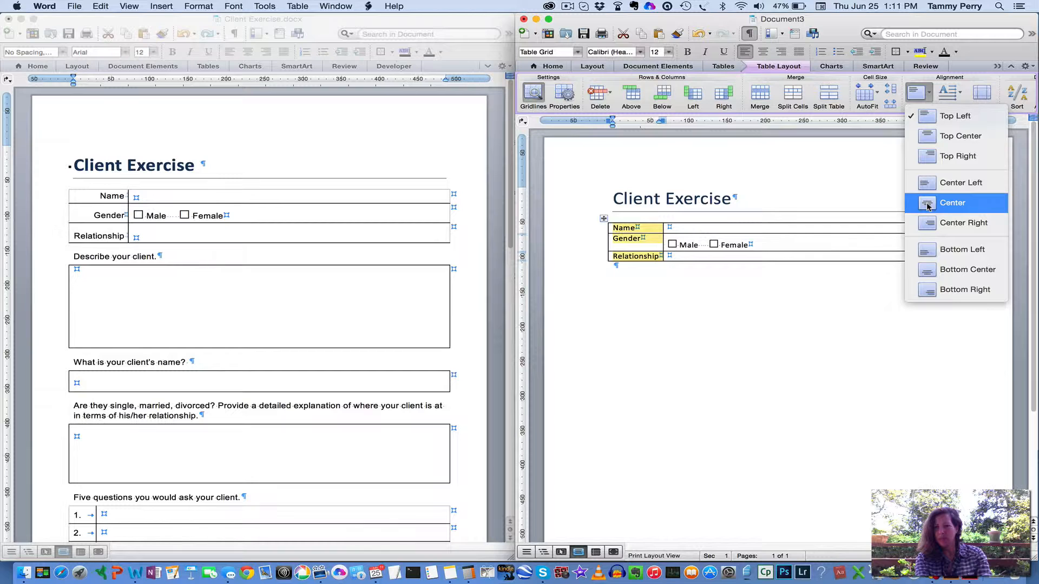
pyautogui.click(927, 225)
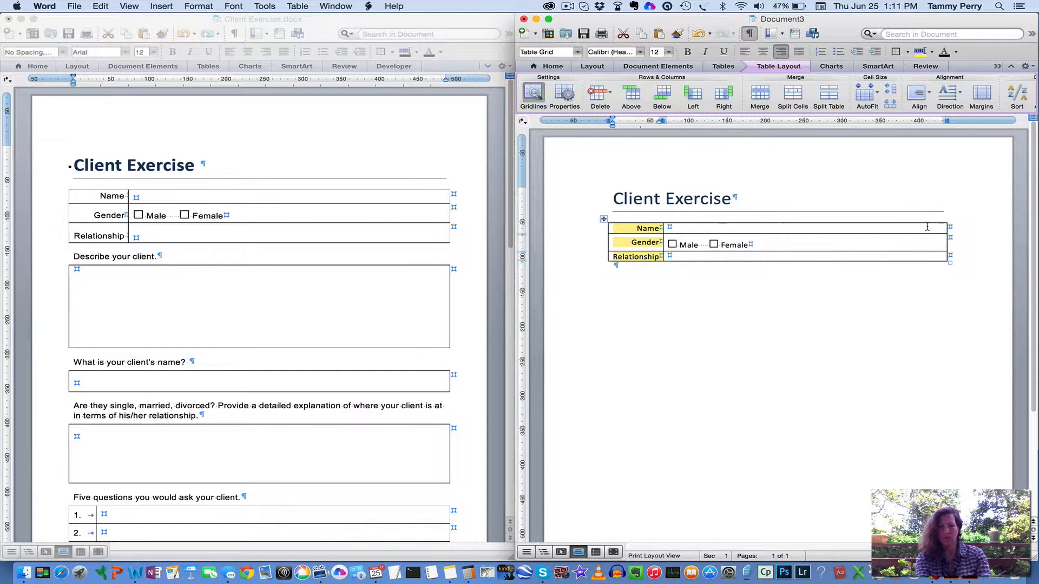
pyautogui.click(827, 243)
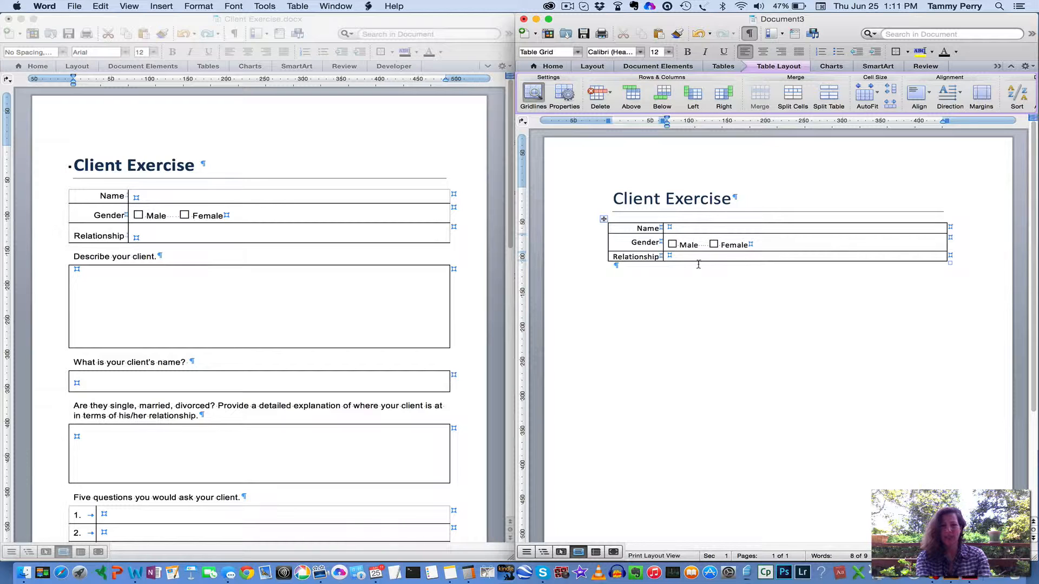
# Make the Relationship and Name rows taller, roughly matching the height of the Gender row
pyautogui.moveTo(670, 262); pyautogui.dragTo(671, 270)
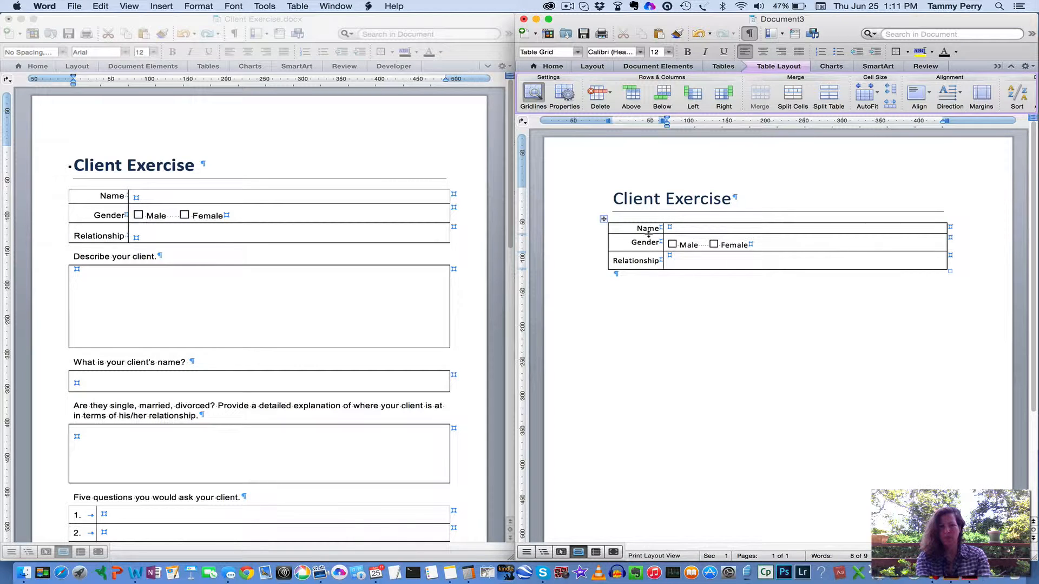
pyautogui.moveTo(649, 234); pyautogui.dragTo(648, 240)
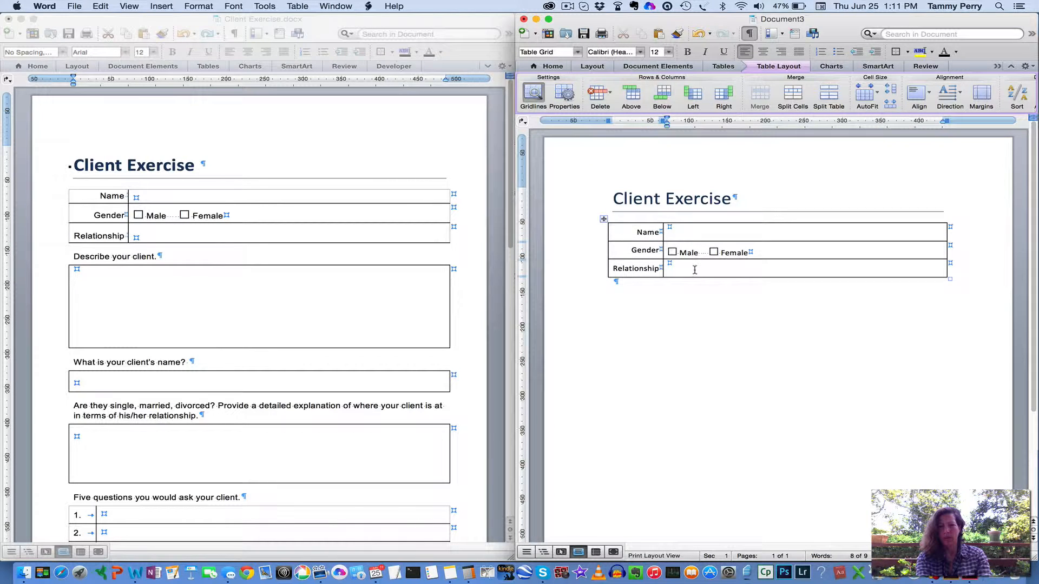
pyautogui.click(696, 272)
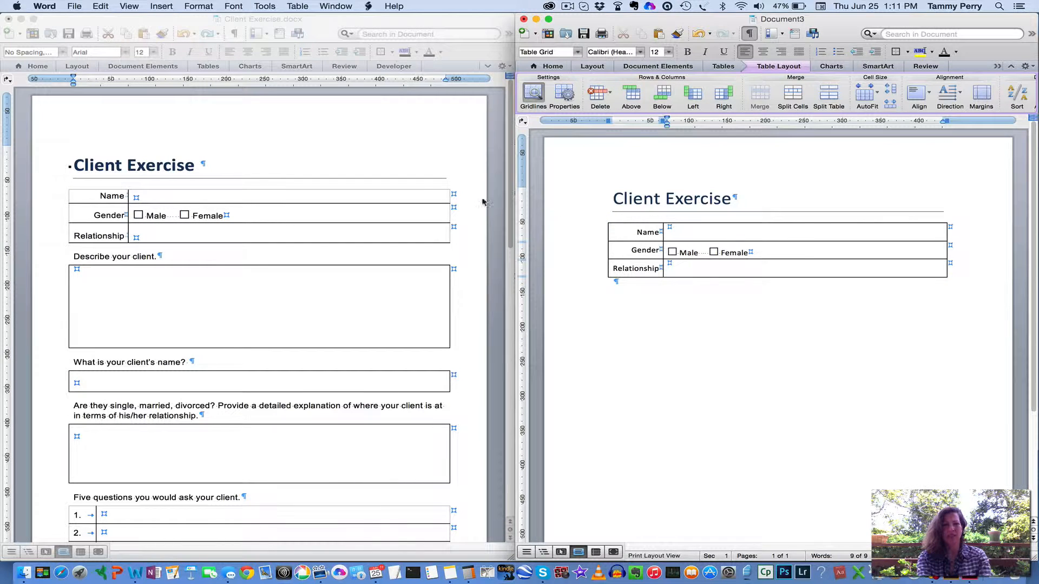
# Switch to the original Client Exercise document and turn off its table gridlines
pyautogui.click(307, 149)
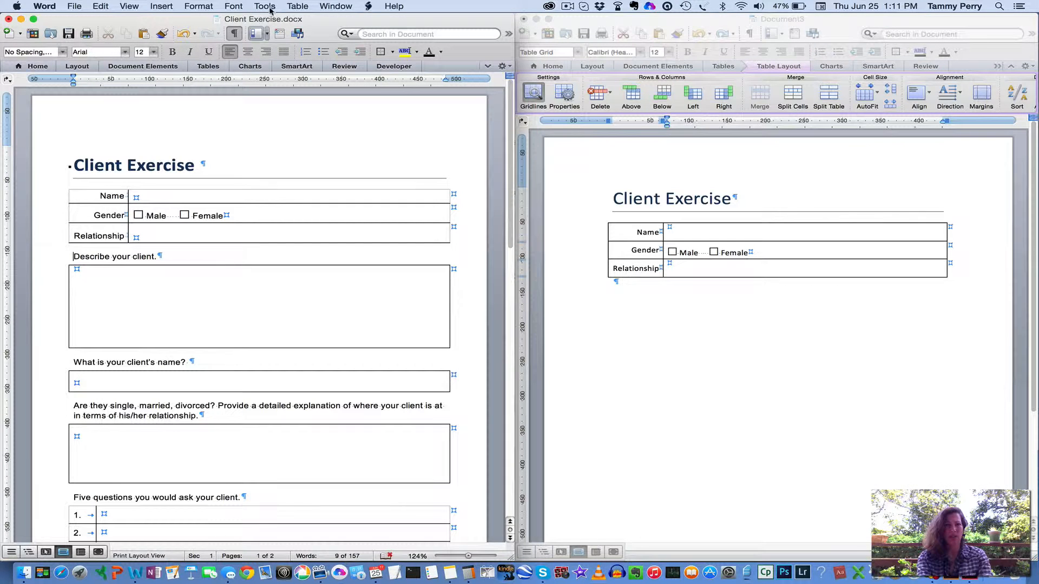
pyautogui.click(297, 6)
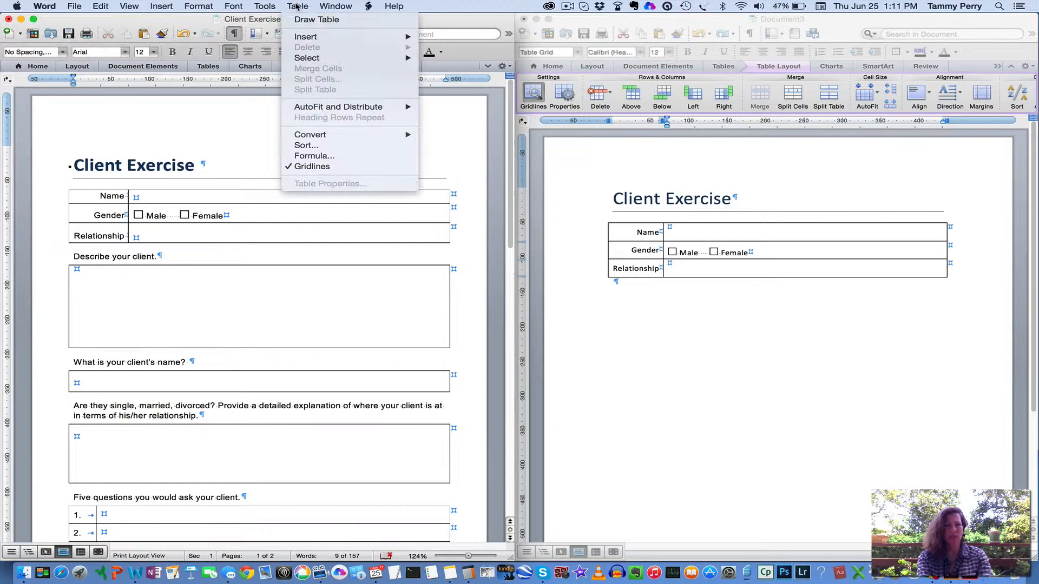
pyautogui.click(312, 166)
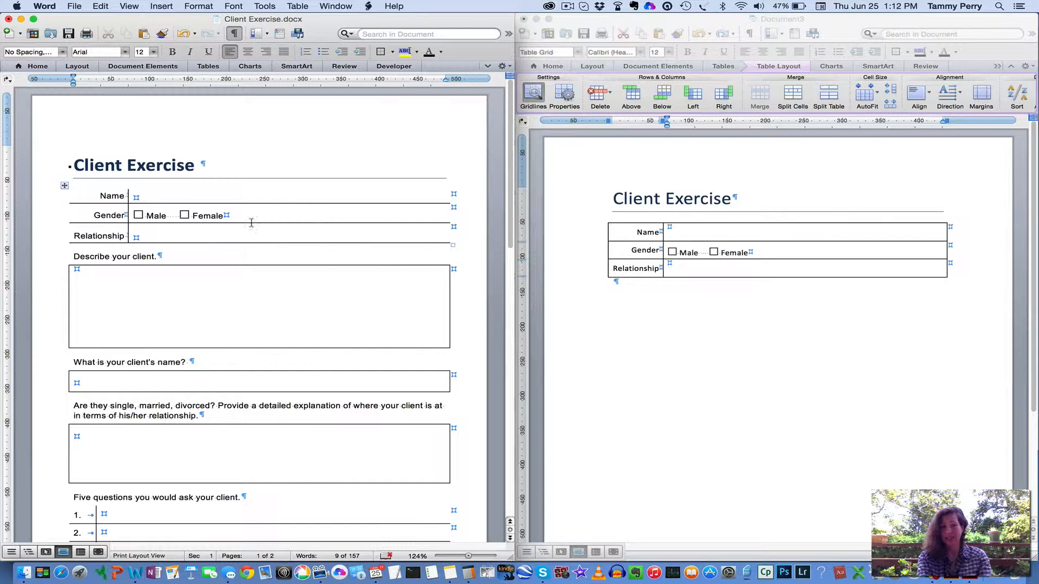
# In the new document, remove the top, left and right outer borders from the whole details table
pyautogui.click(626, 232)
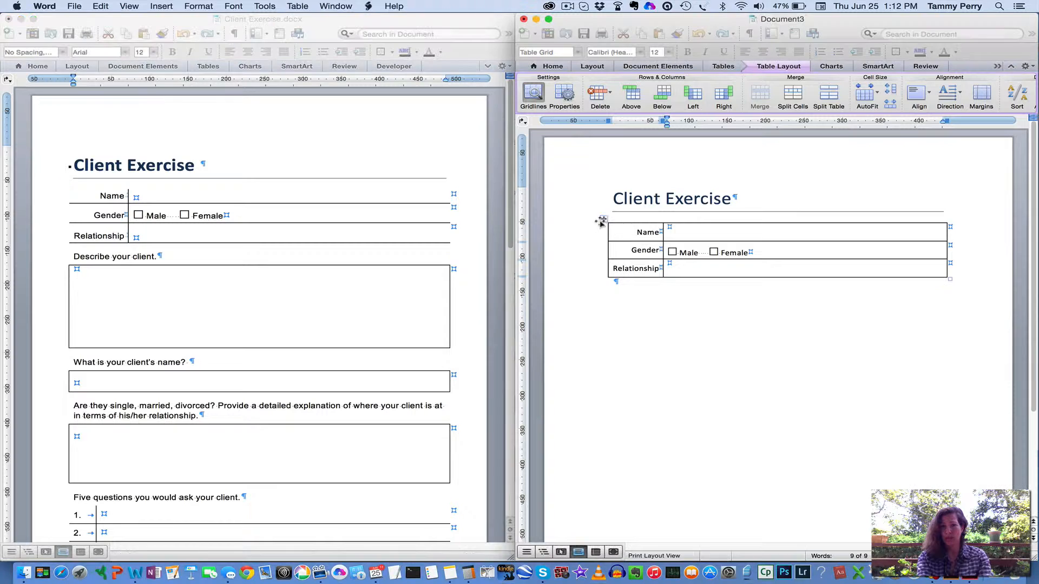
pyautogui.click(603, 220)
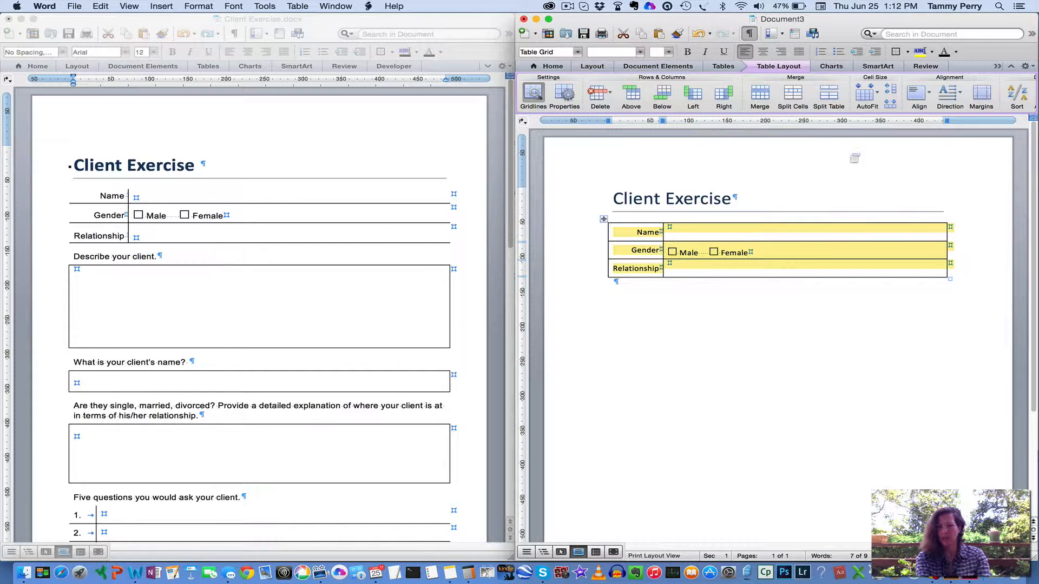
pyautogui.click(721, 67)
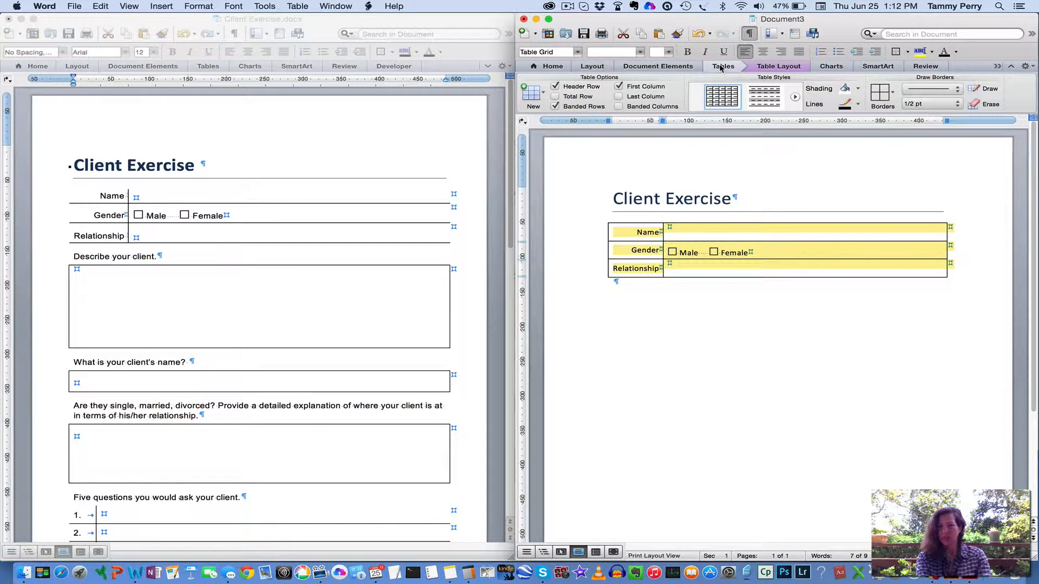
pyautogui.click(893, 95)
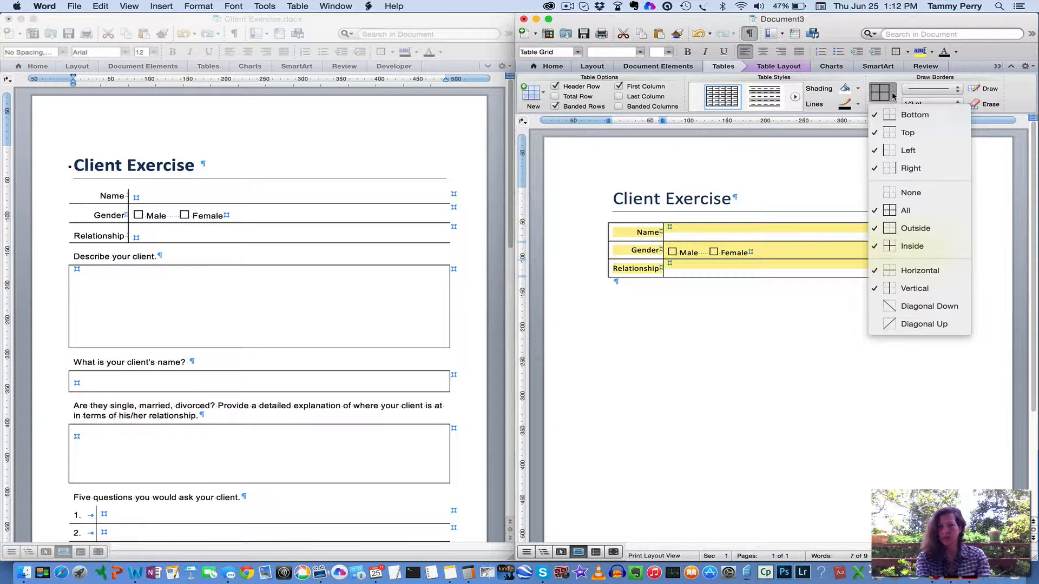
pyautogui.click(897, 133)
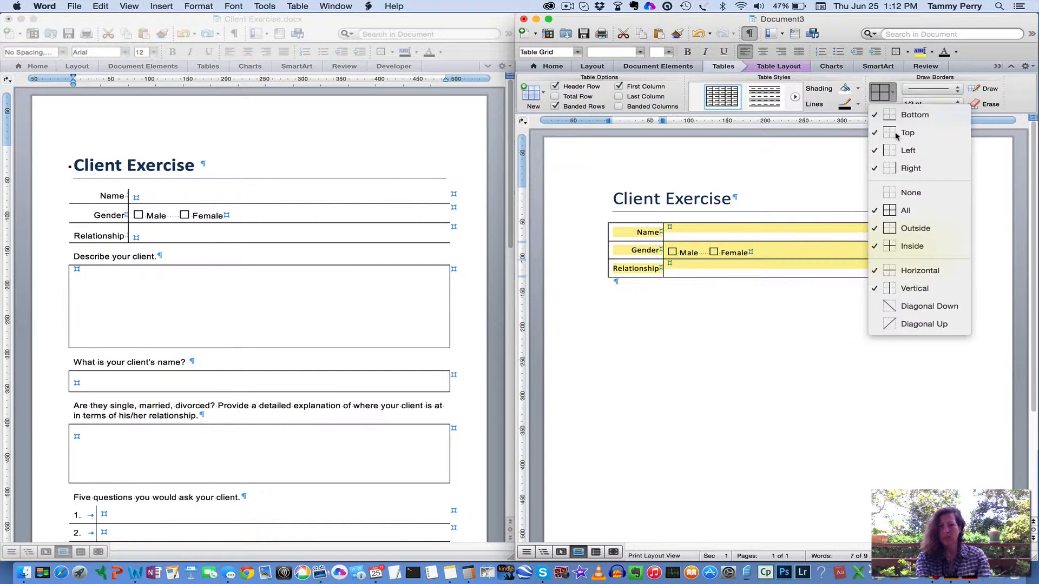
pyautogui.click(893, 95)
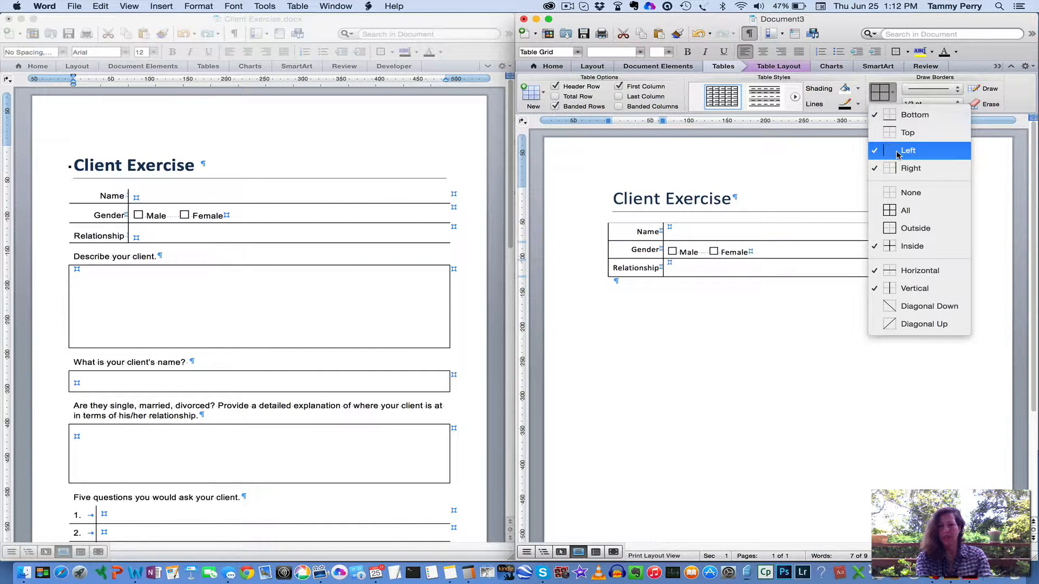
pyautogui.click(897, 154)
pyautogui.click(893, 95)
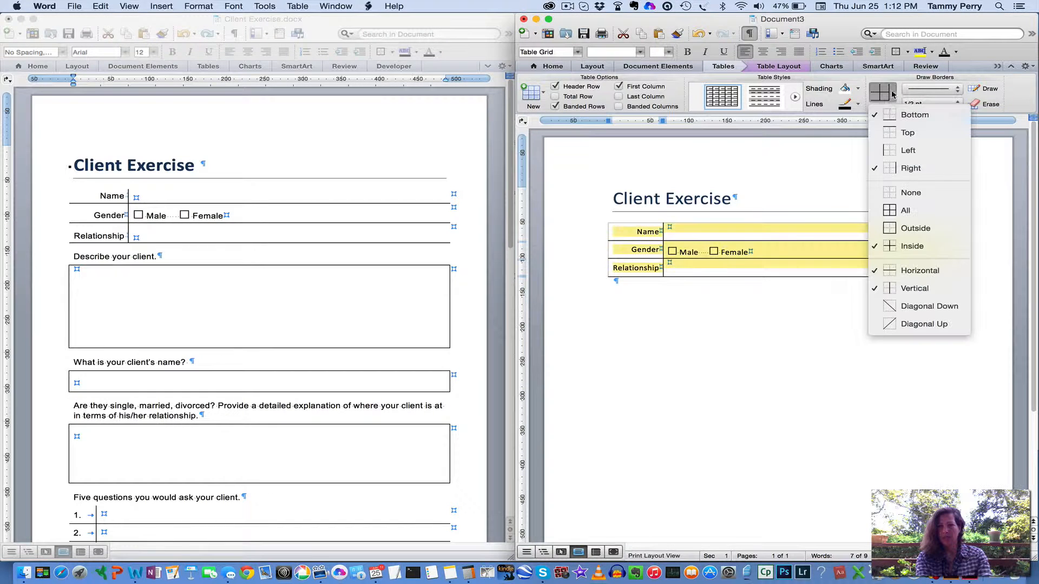
pyautogui.click(897, 168)
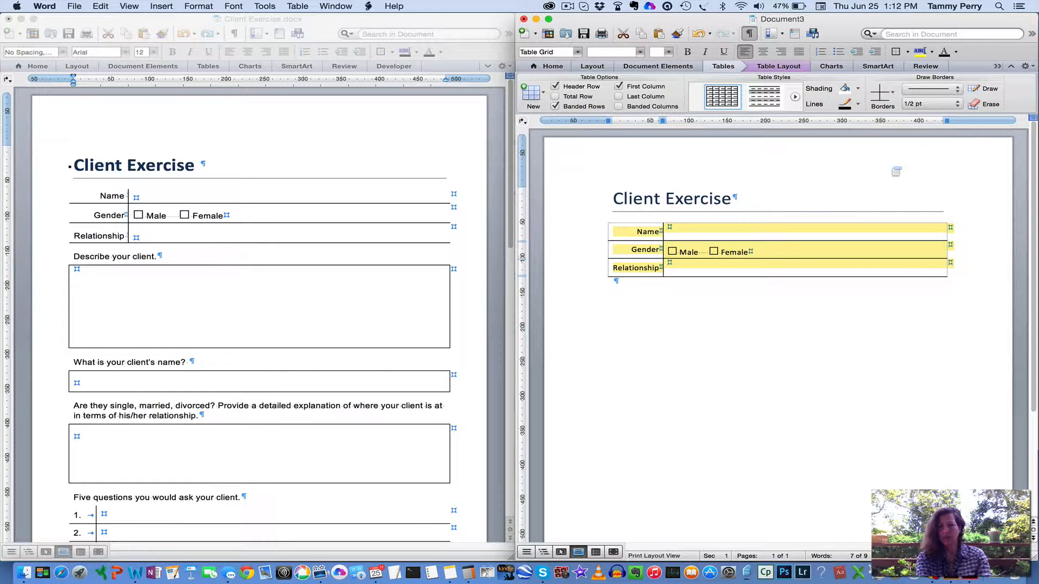
pyautogui.click(789, 272)
# Add the prompt "Describe your client." on the line below the details table
pyautogui.click(650, 292)
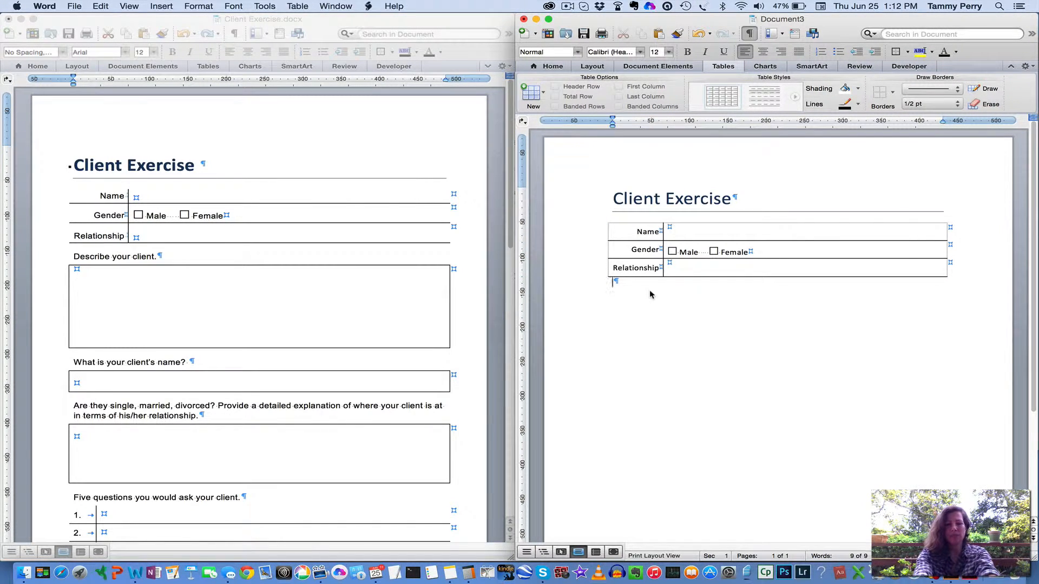
pyautogui.write('Describe')
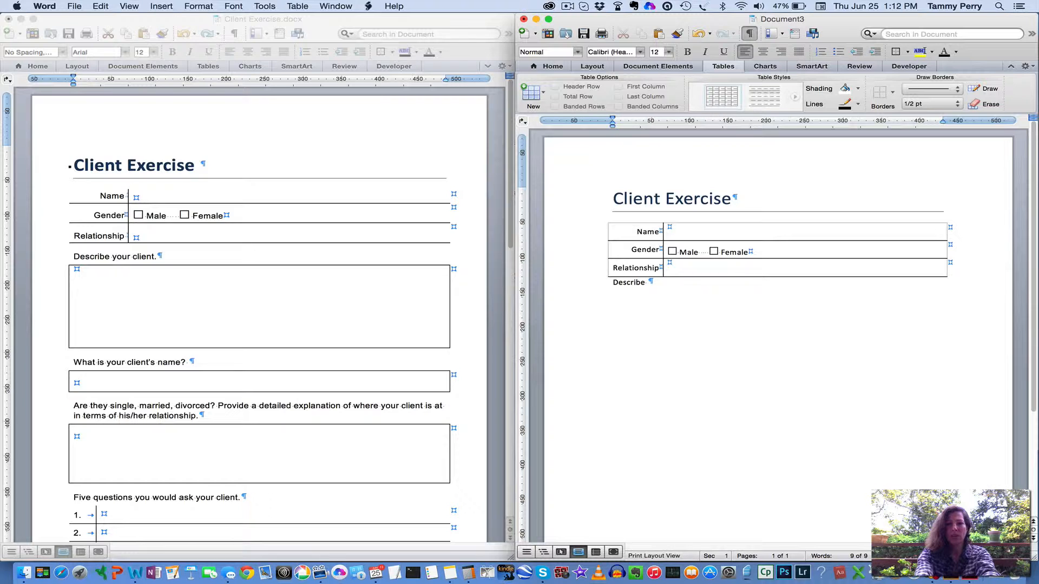
pyautogui.write(' your ')
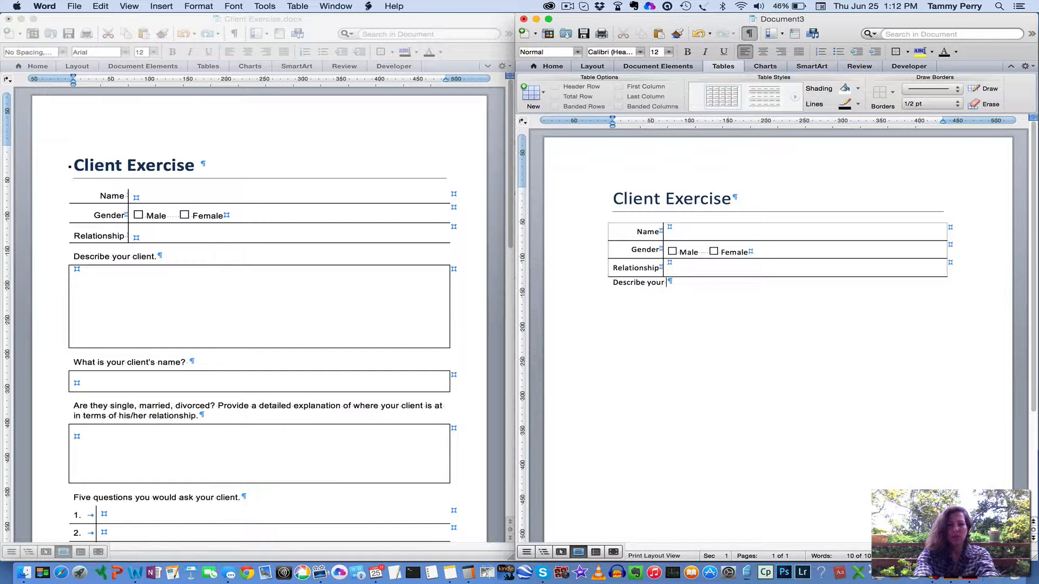
pyautogui.write('client')
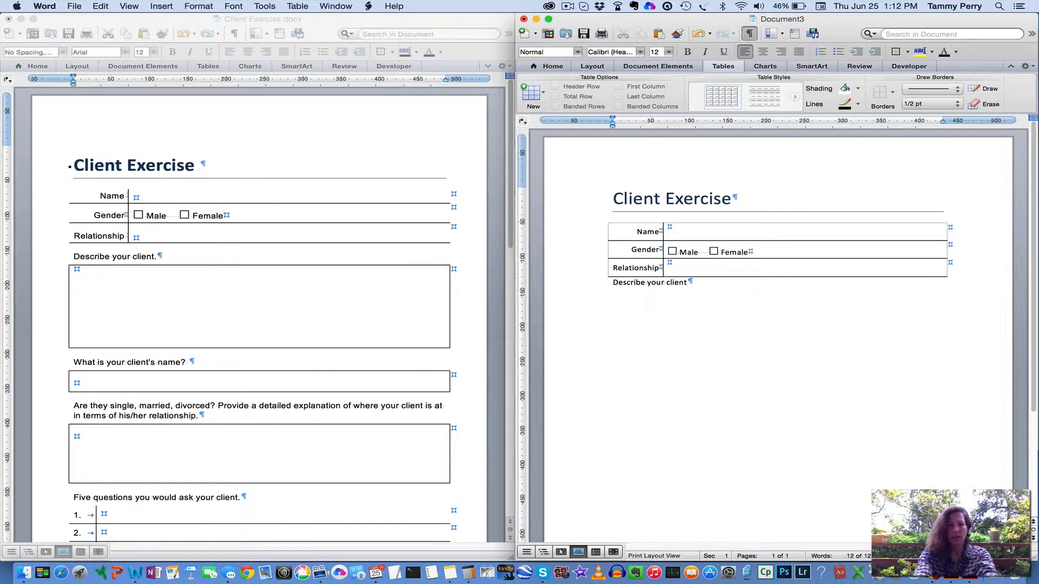
pyautogui.write('.')
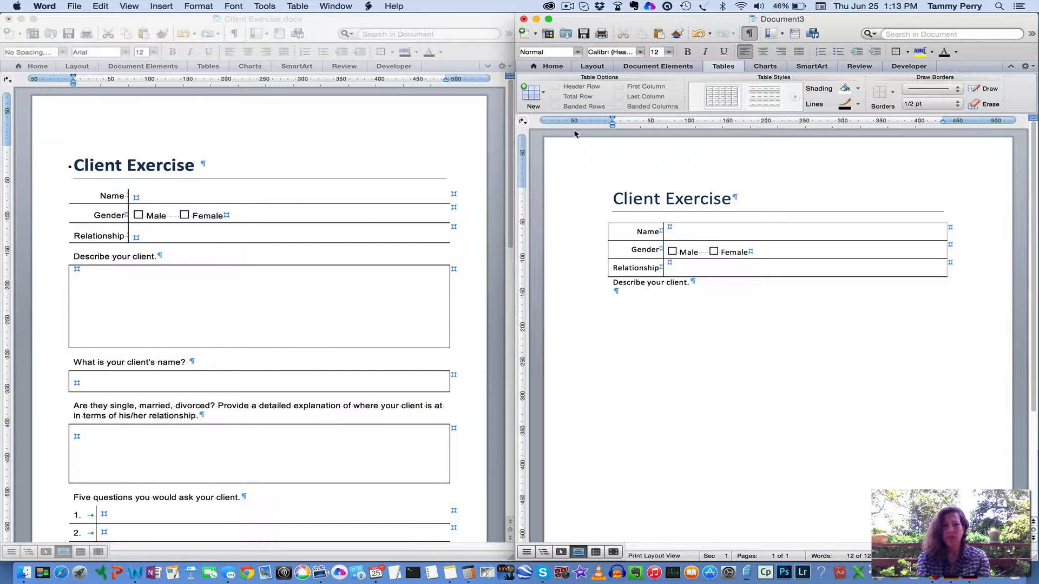
# Insert a 1 x 1 table below the "Describe your client." prompt and heighten it to roughly match the original form's answer box
pyautogui.click(541, 96)
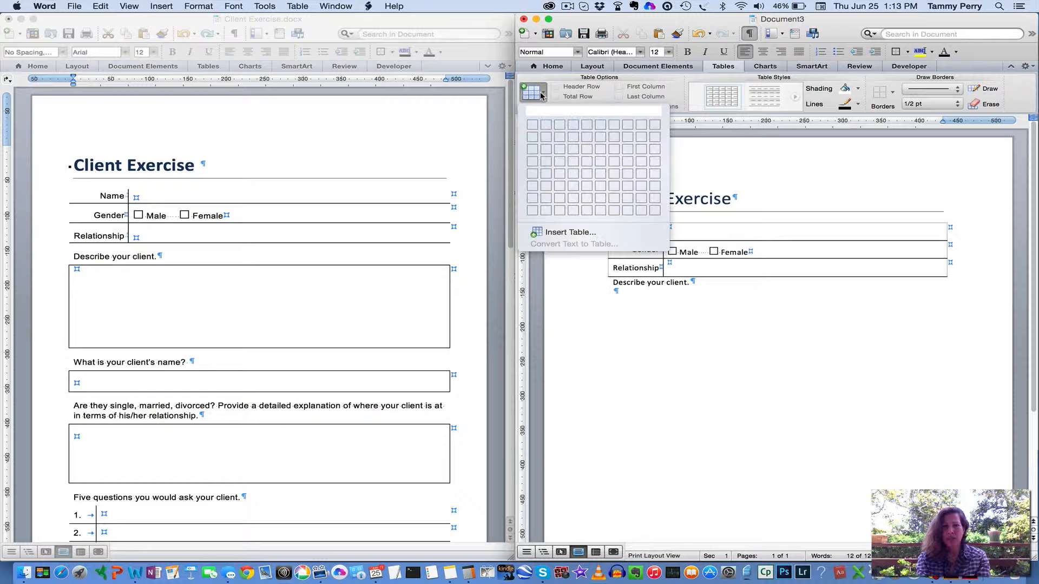
pyautogui.click(532, 127)
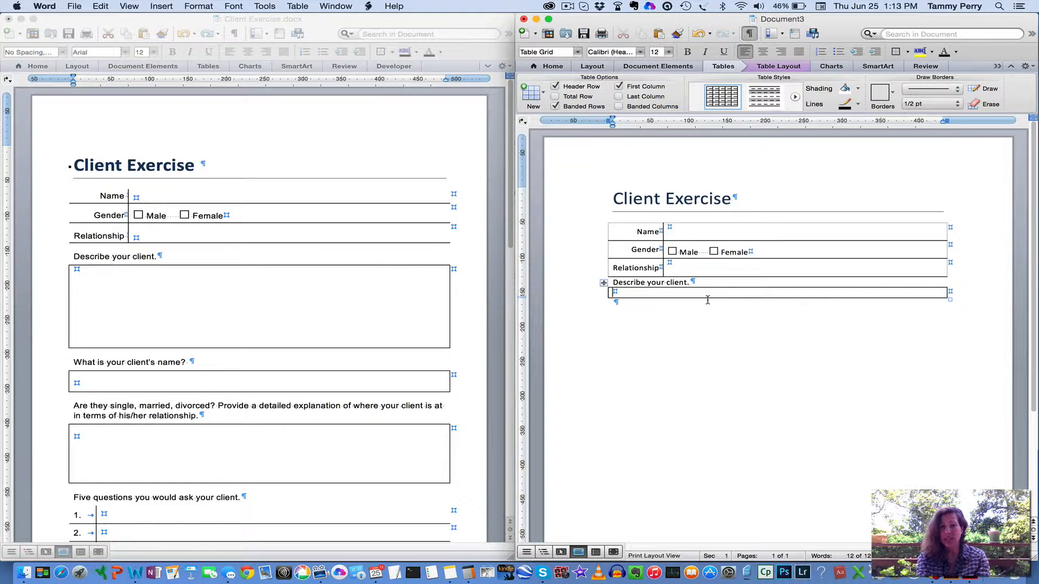
pyautogui.moveTo(708, 297); pyautogui.dragTo(706, 377)
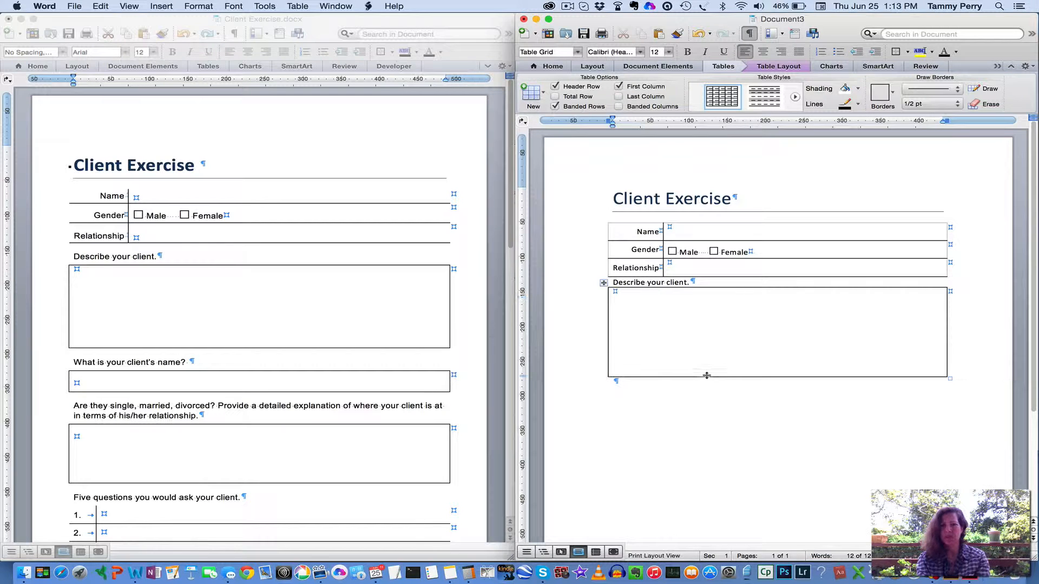
# Set the paragraph spacing before the "Describe your client." prompt to 12 pt
pyautogui.click(572, 286)
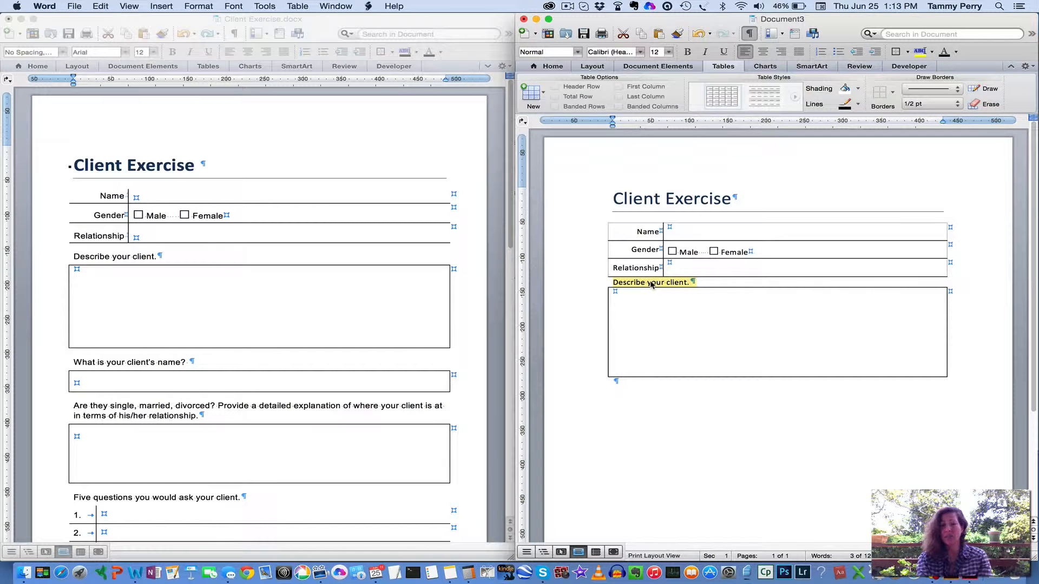
pyautogui.click(617, 282)
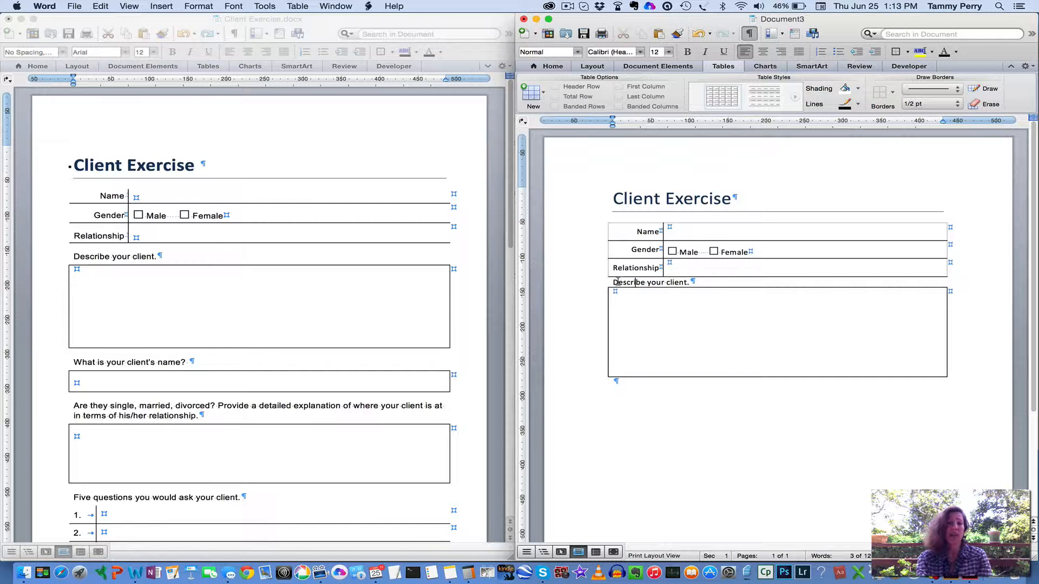
pyautogui.click(560, 285)
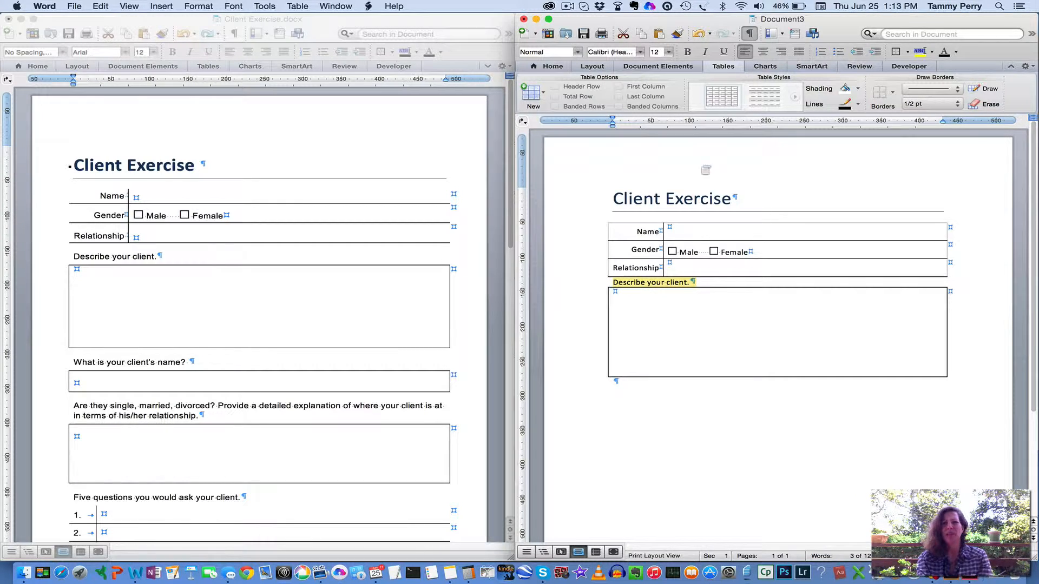
pyautogui.click(200, 6)
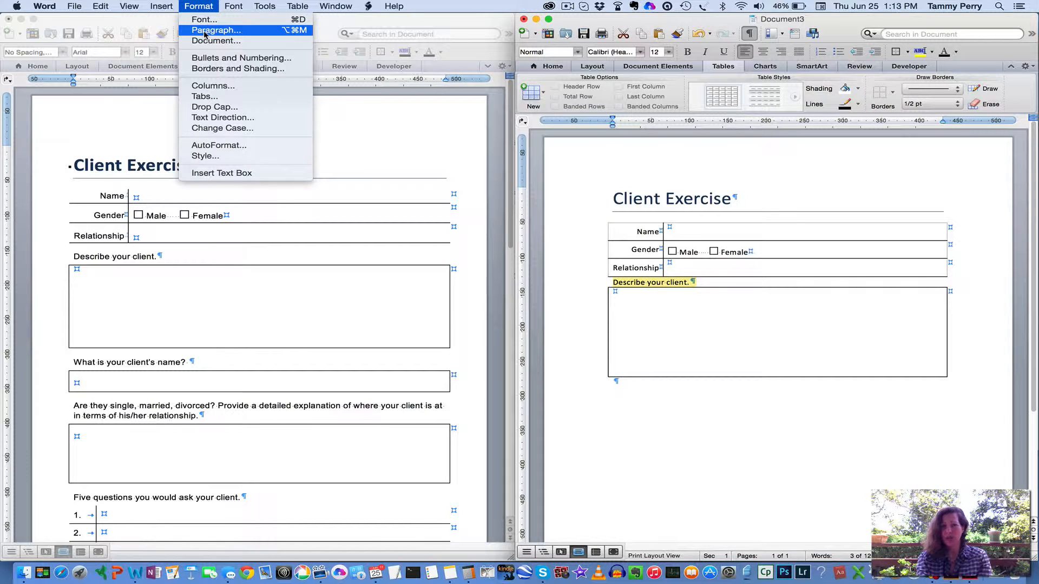
pyautogui.click(205, 31)
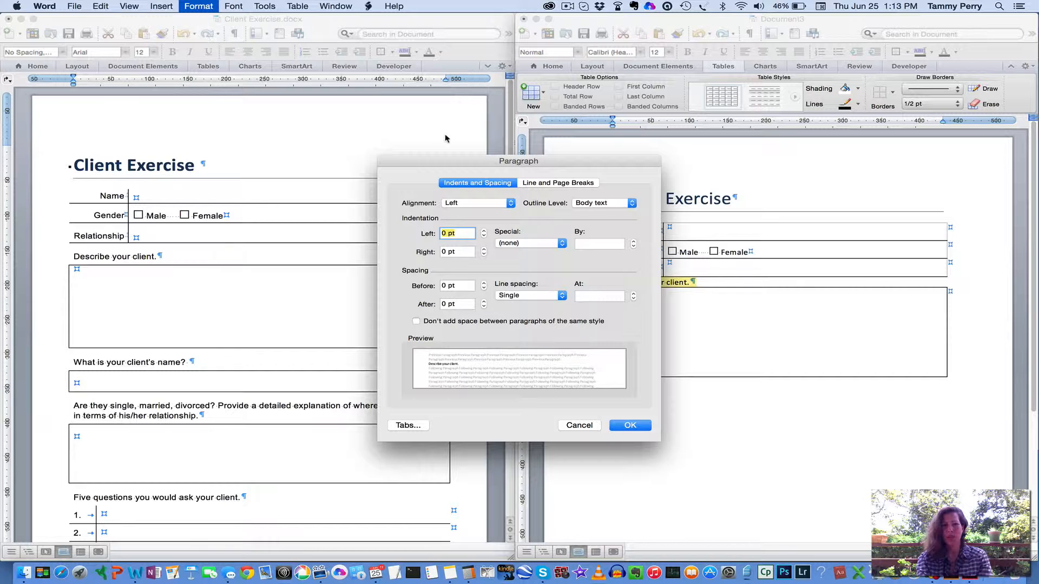
pyautogui.moveTo(461, 162); pyautogui.dragTo(358, 151)
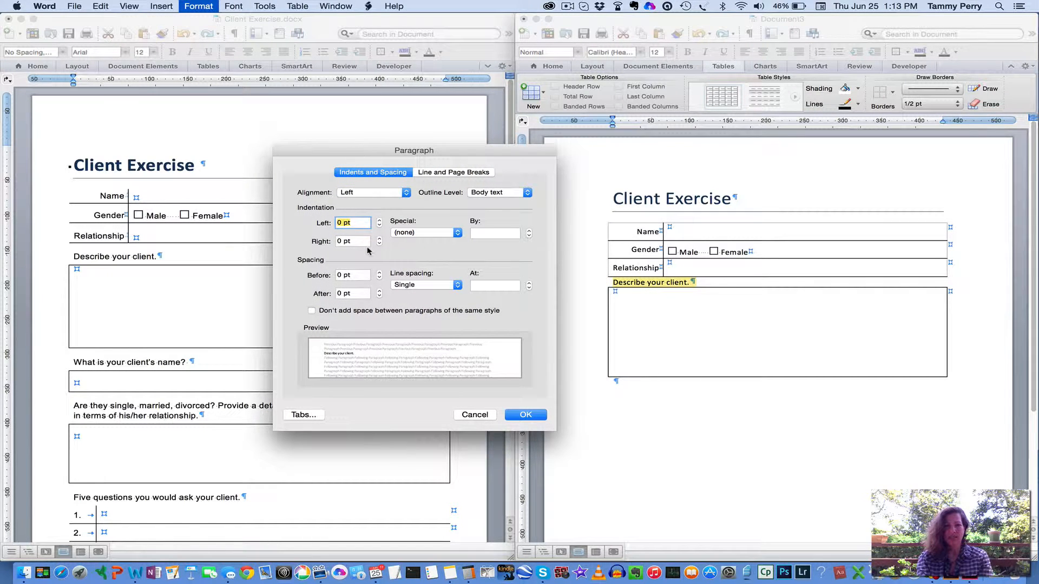
pyautogui.click(379, 273)
pyautogui.click(379, 272)
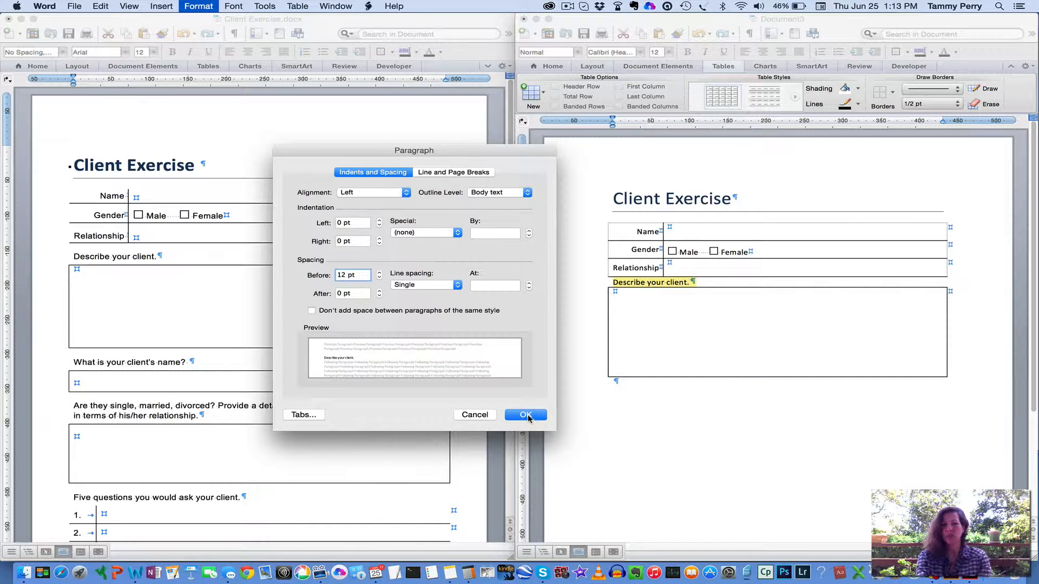
pyautogui.click(527, 416)
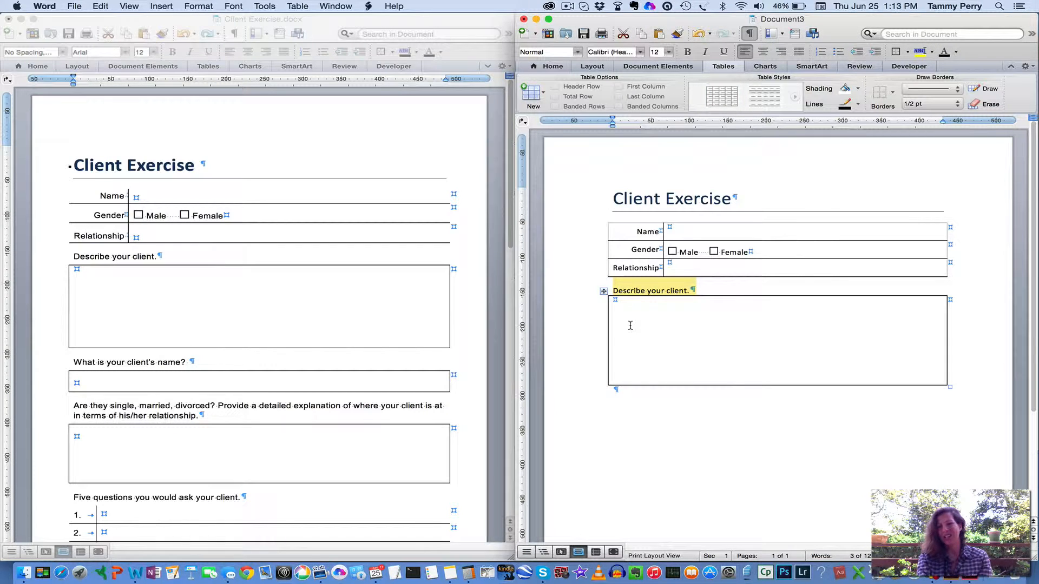
# Set the paragraph spacing after the "Describe your client." prompt to 6 pt
pyautogui.click(200, 6)
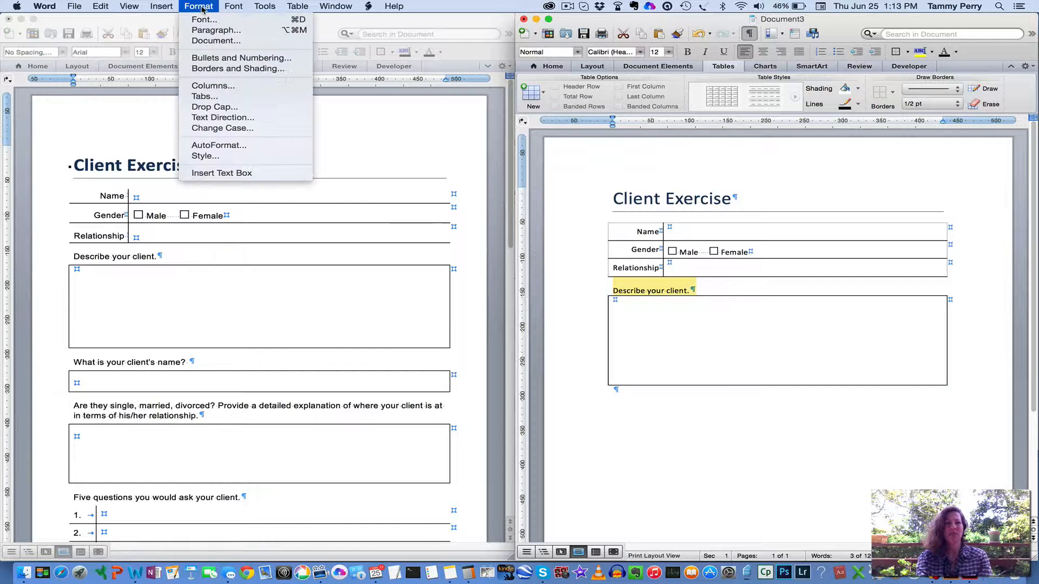
pyautogui.click(200, 30)
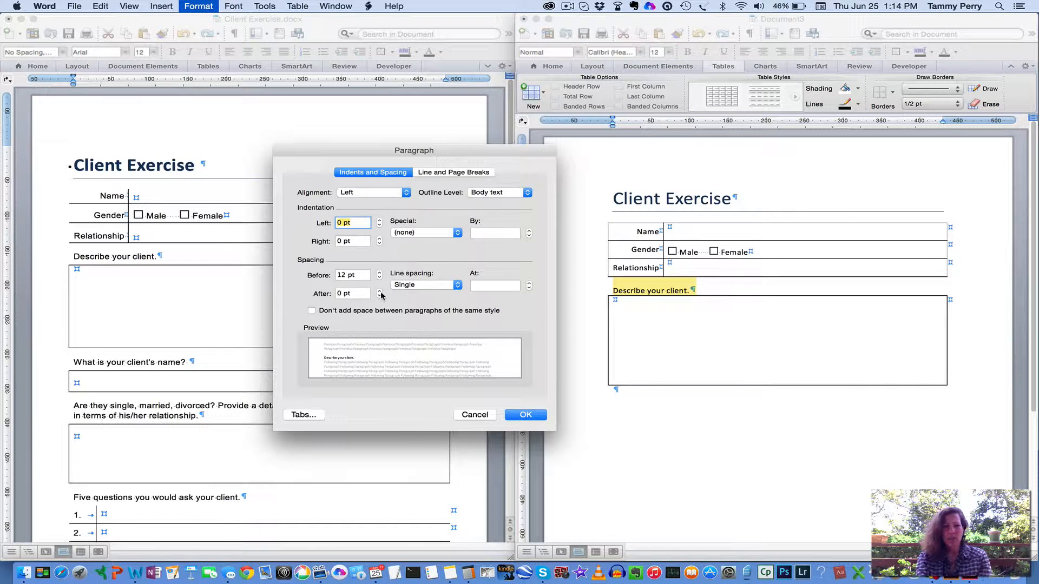
pyautogui.click(379, 291)
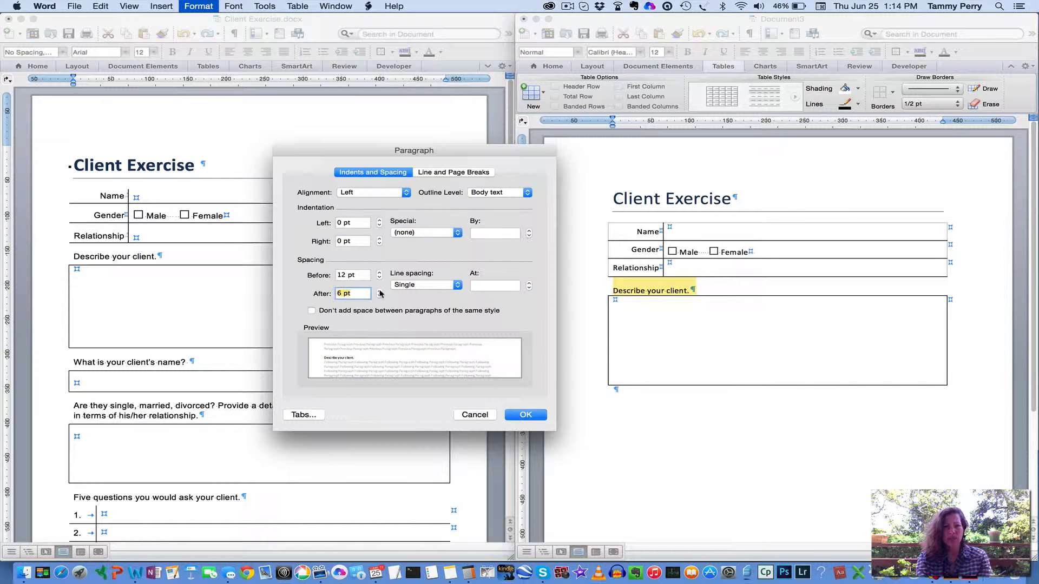
pyautogui.click(520, 416)
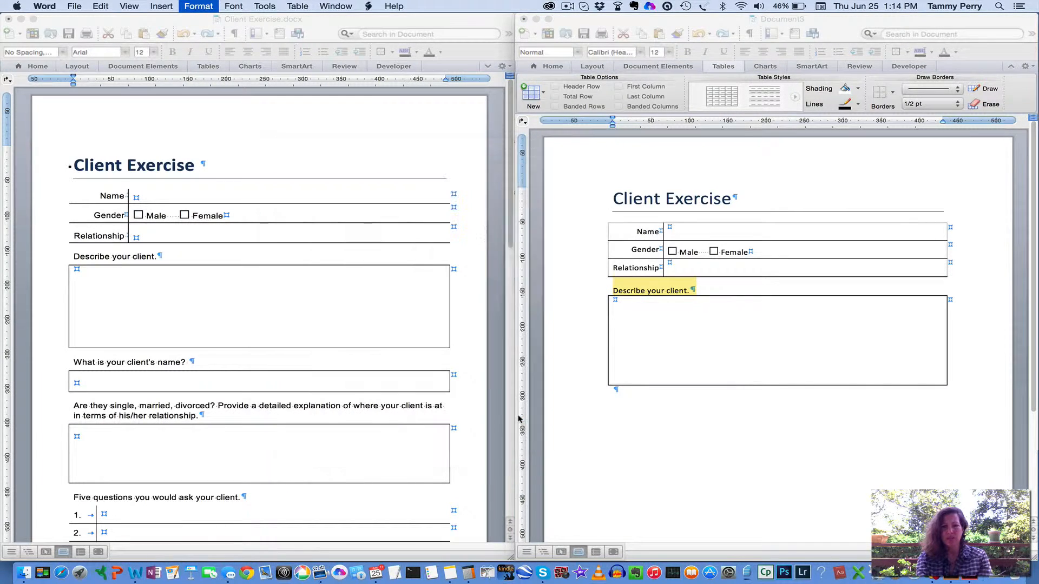
pyautogui.click(709, 385)
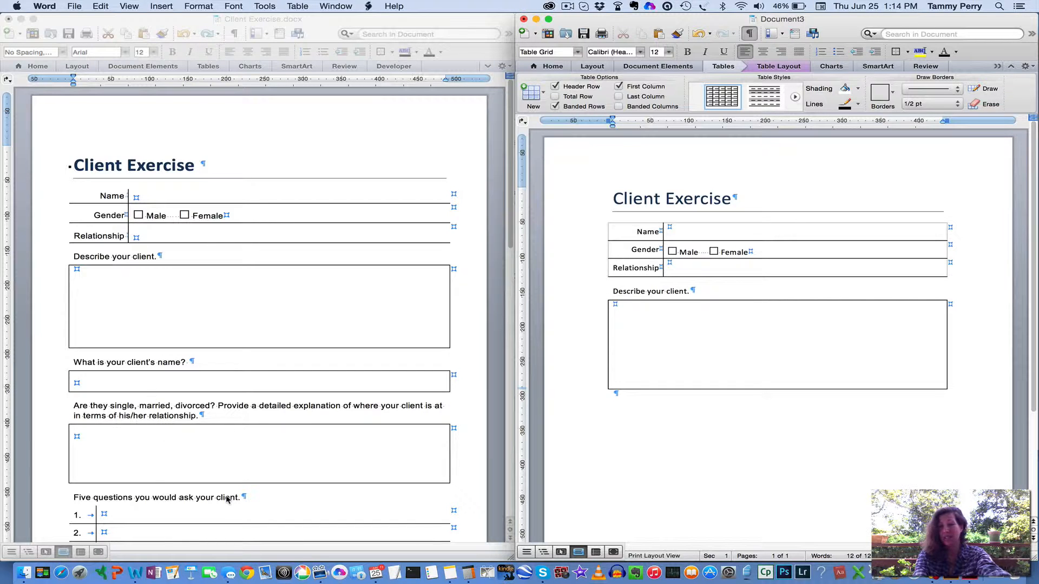
# Create a new paragraph style named Questions from the "Describe your client." prompt's formatting and bring it up among the quick styles
pyautogui.click(574, 295)
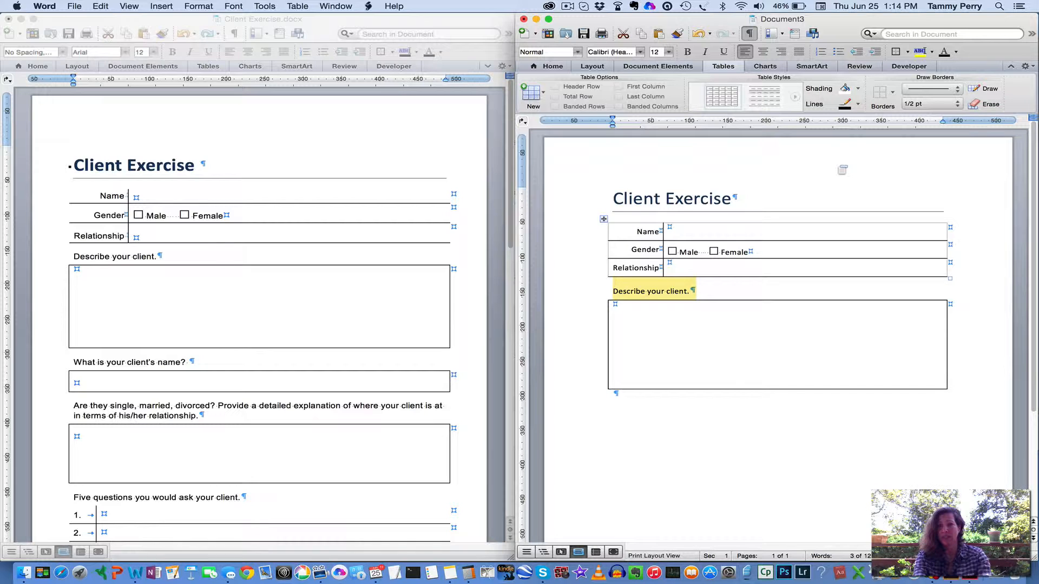
pyautogui.click(547, 67)
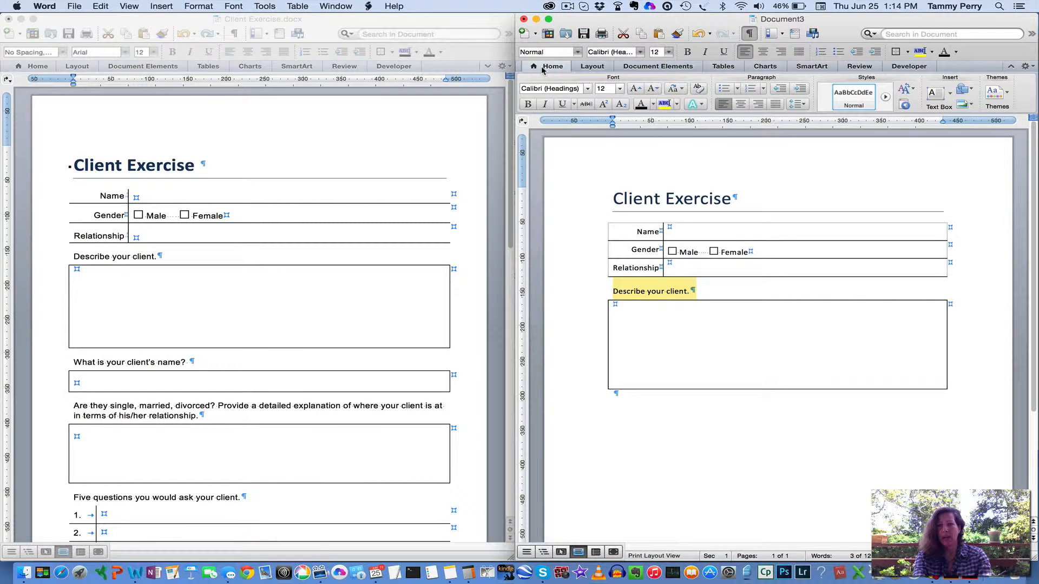
pyautogui.click(904, 107)
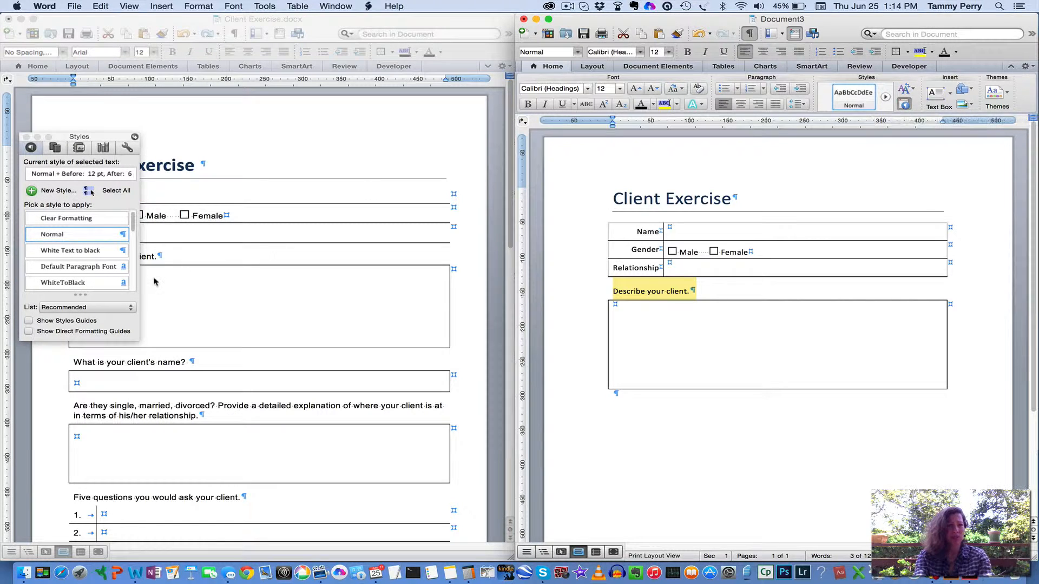
pyautogui.click(54, 191)
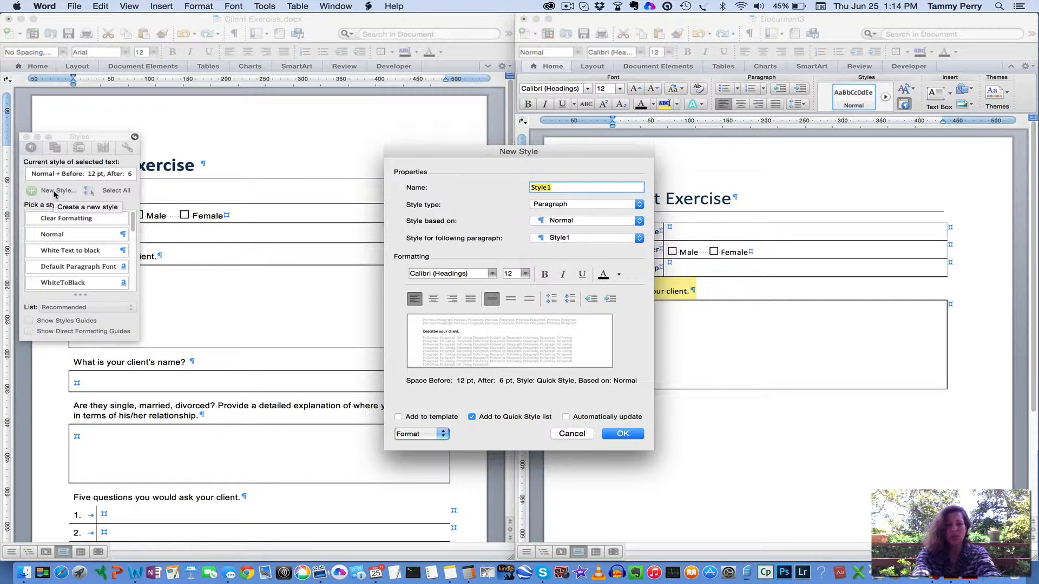
pyautogui.write('Questions')
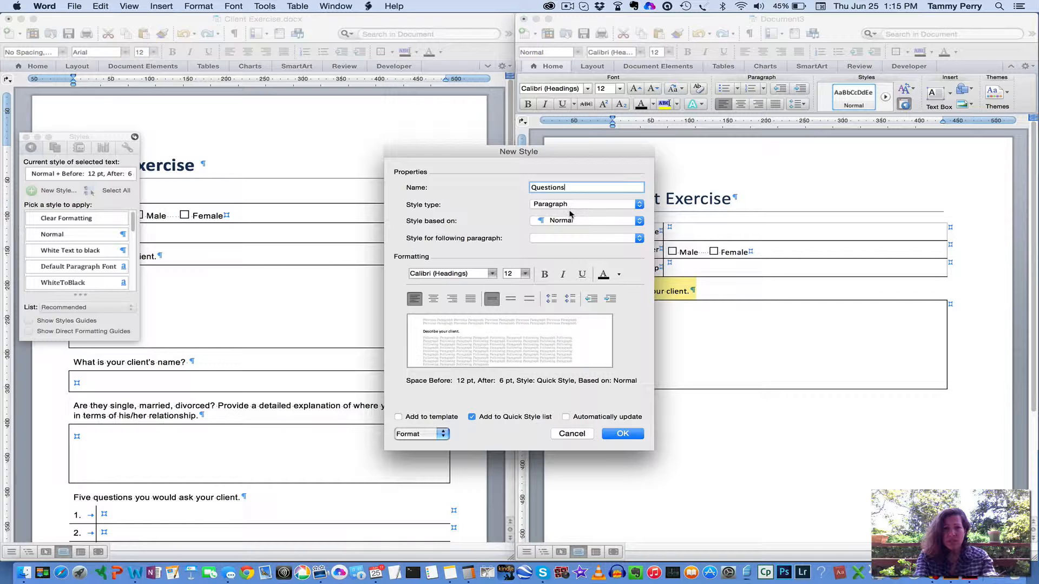
pyautogui.click(624, 434)
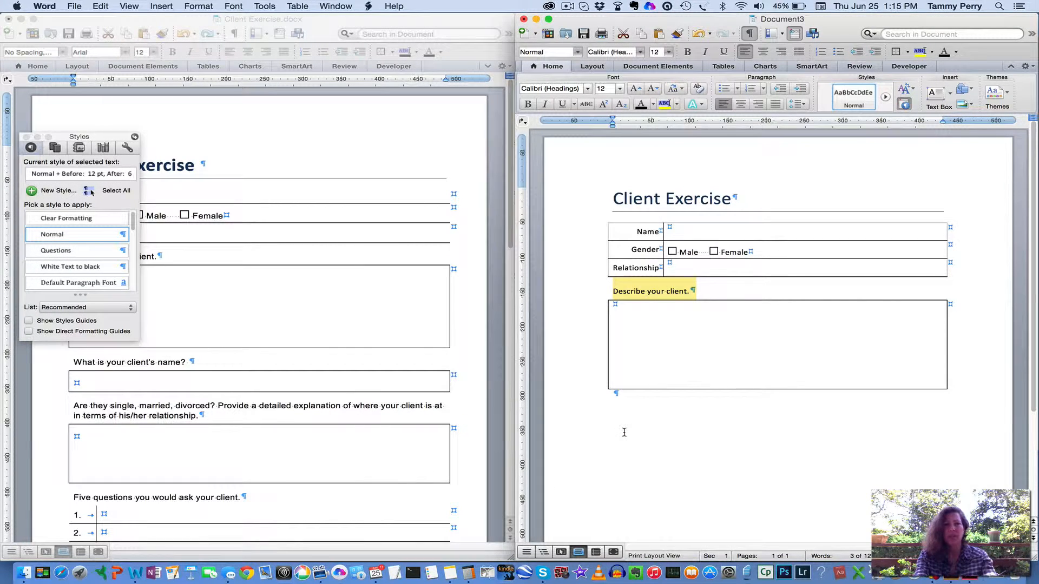
pyautogui.click(885, 96)
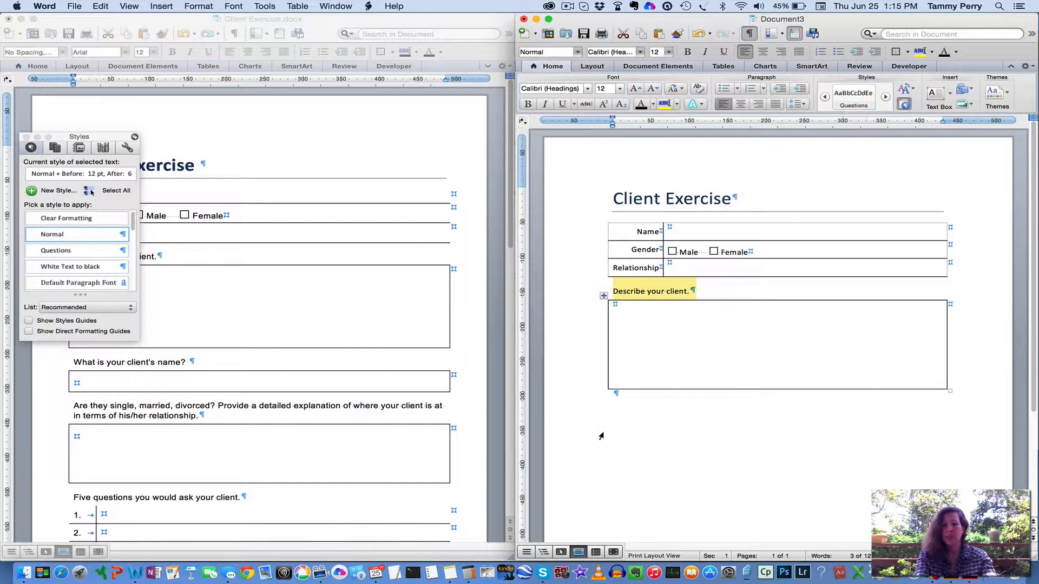
# Enter the prompt "What is your client's name" on the line below the answer box
pyautogui.click(645, 395)
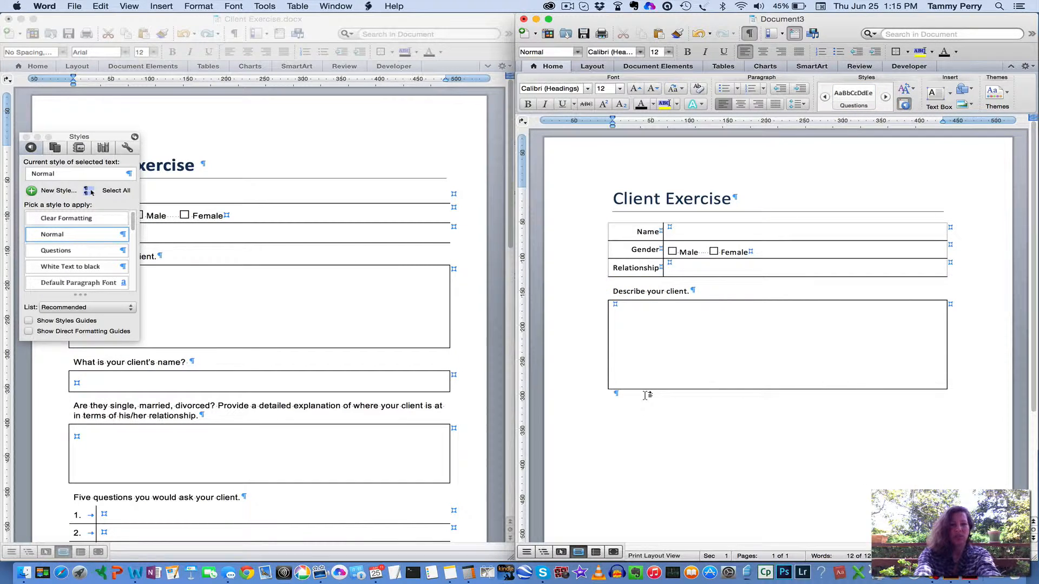
pyautogui.write('W')
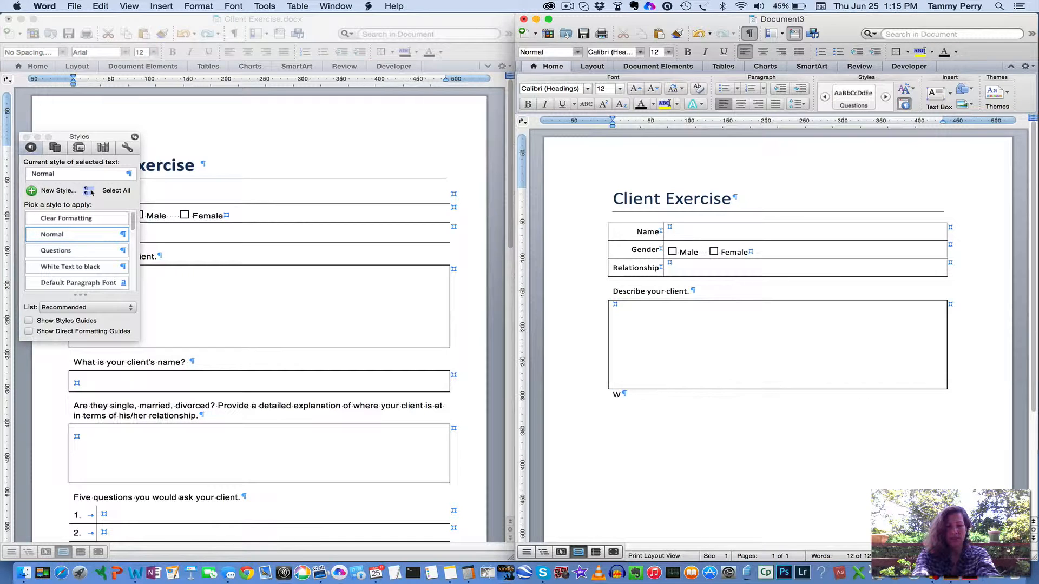
pyautogui.write('hat is your cli')
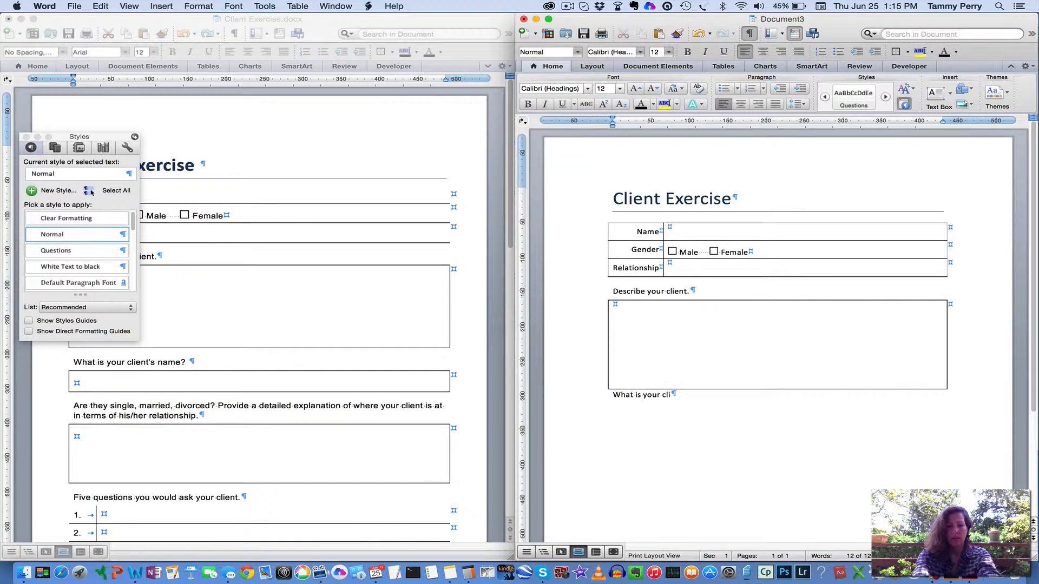
pyautogui.write("ent's name")
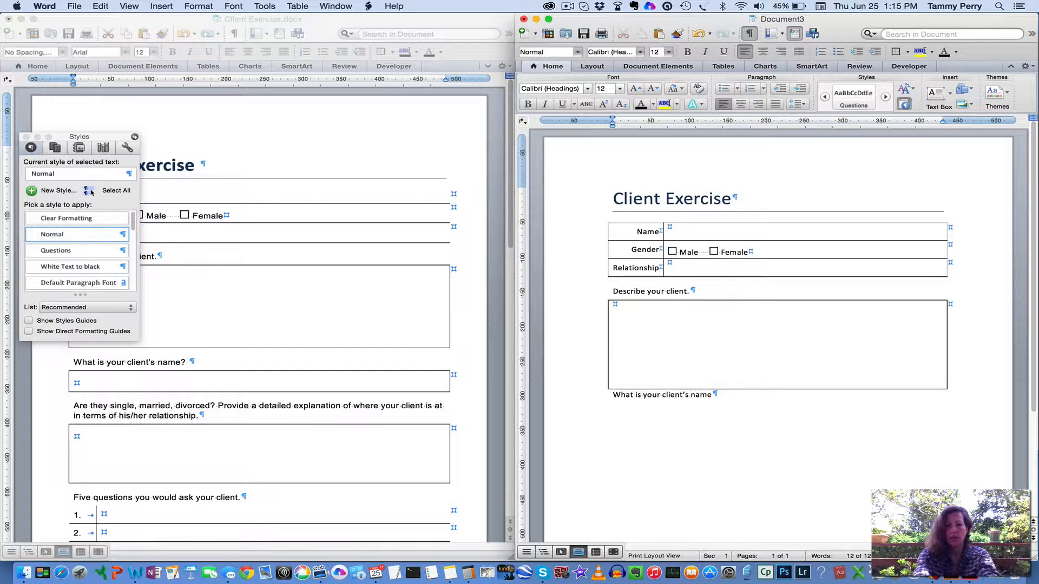
# Apply the Questions style to the "What is your client's name" prompt and end it with a period
pyautogui.click(583, 394)
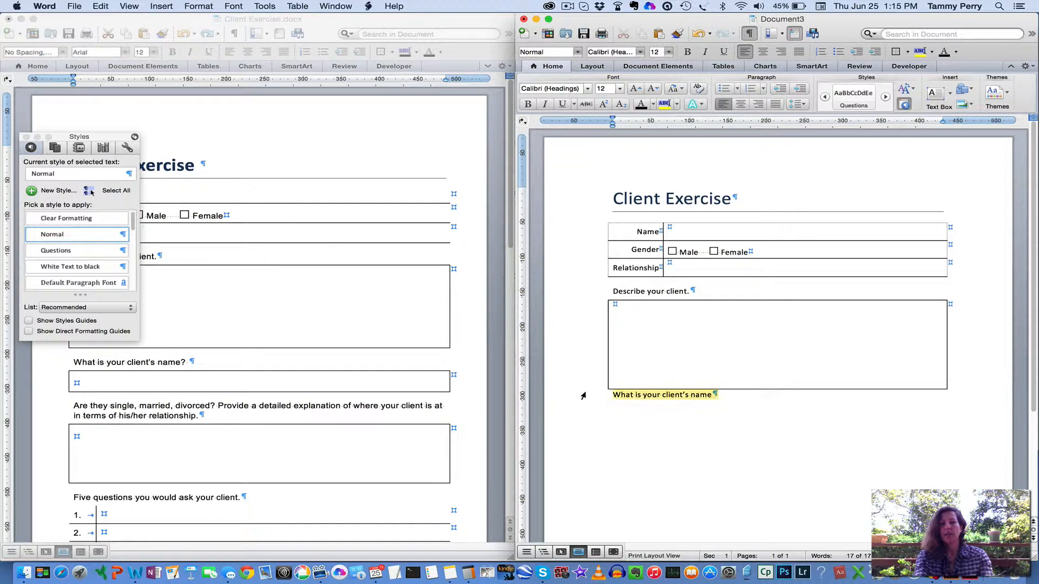
pyautogui.click(854, 103)
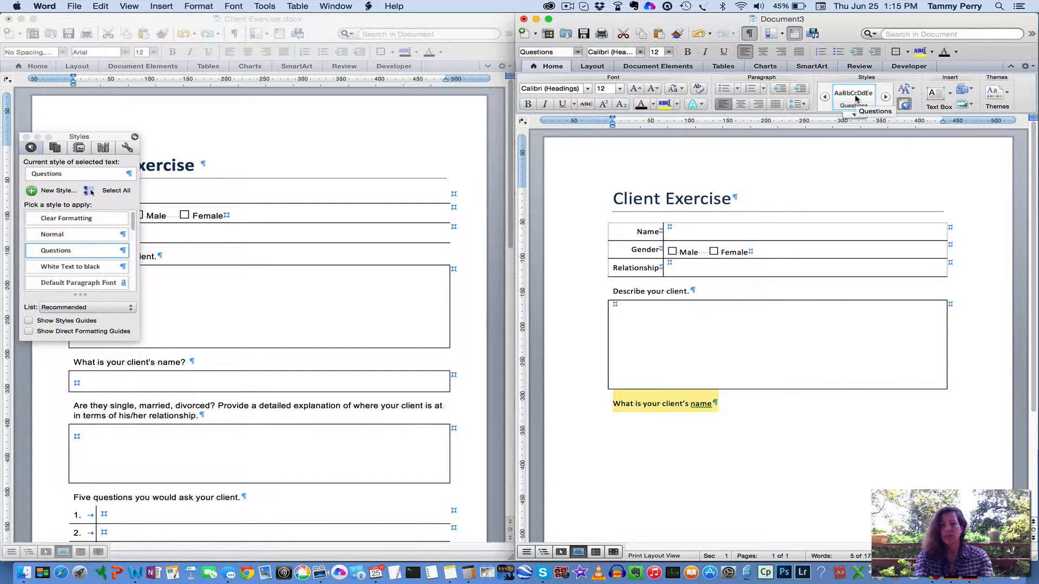
pyautogui.click(712, 404)
pyautogui.write('.')
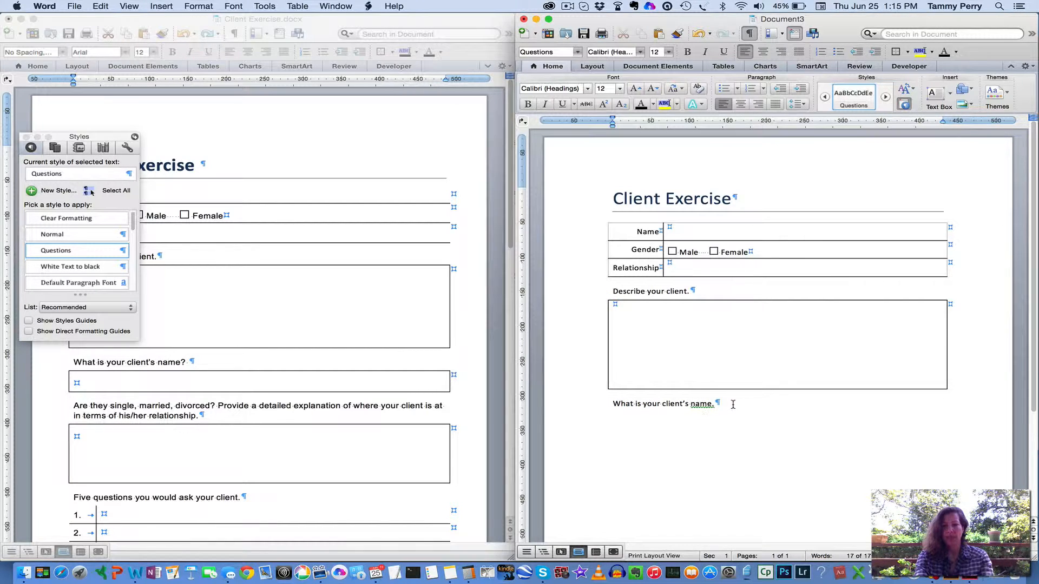
# Insert a one-cell table as the answer box on a new line below the "What is your client's name." prompt
pyautogui.press('Return')
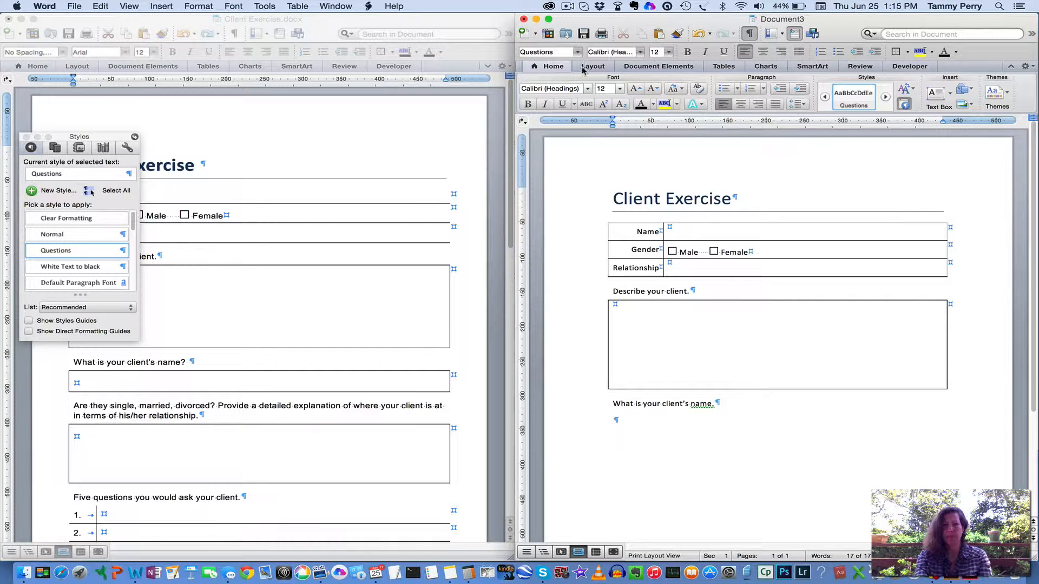
pyautogui.click(722, 66)
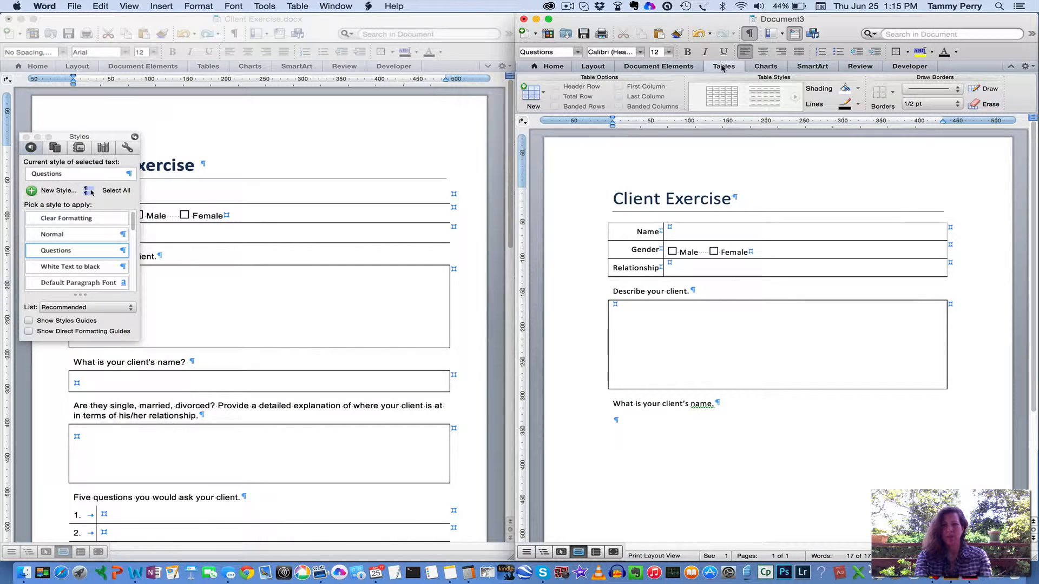
pyautogui.click(544, 97)
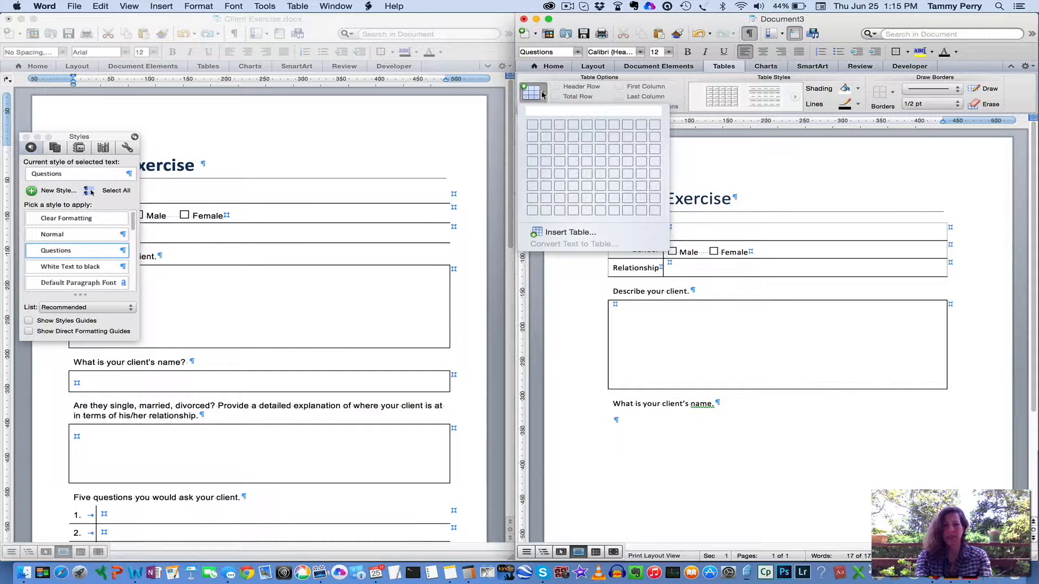
pyautogui.click(530, 126)
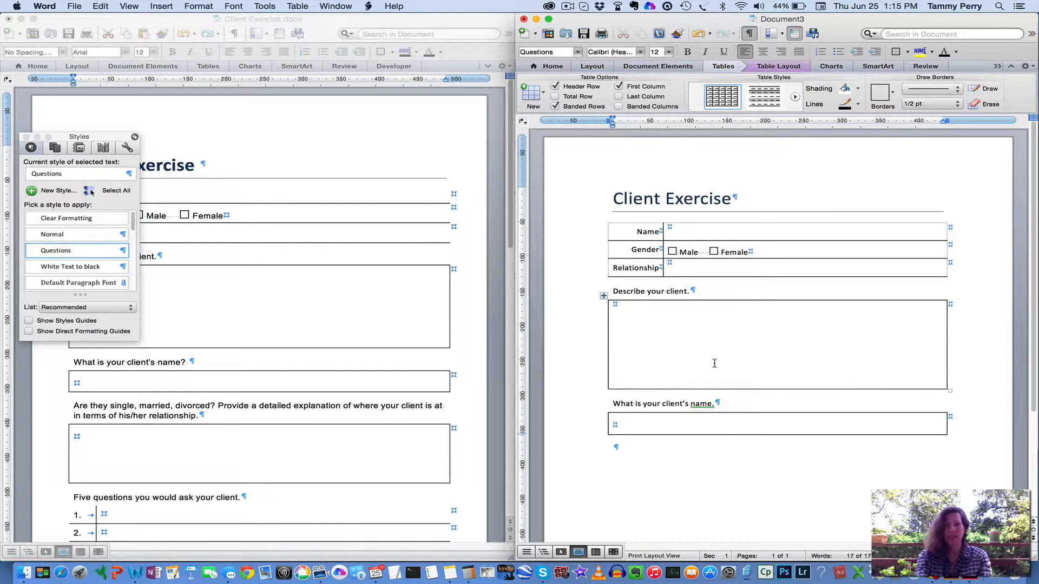
# Enter the prompt "Are they single. Married, divorced?" on the line below the client's name answer box
pyautogui.click(623, 448)
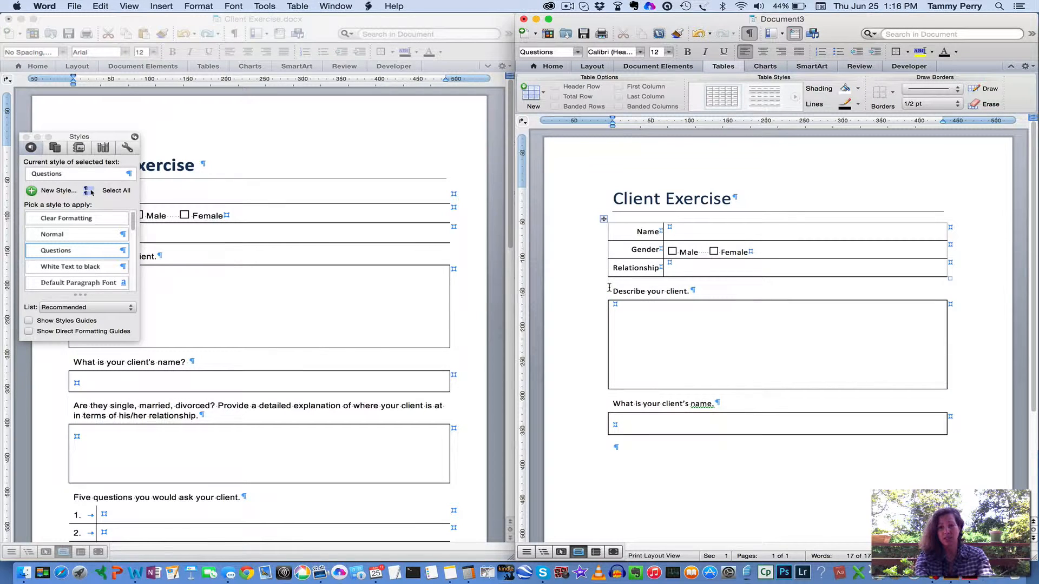
pyautogui.click(724, 456)
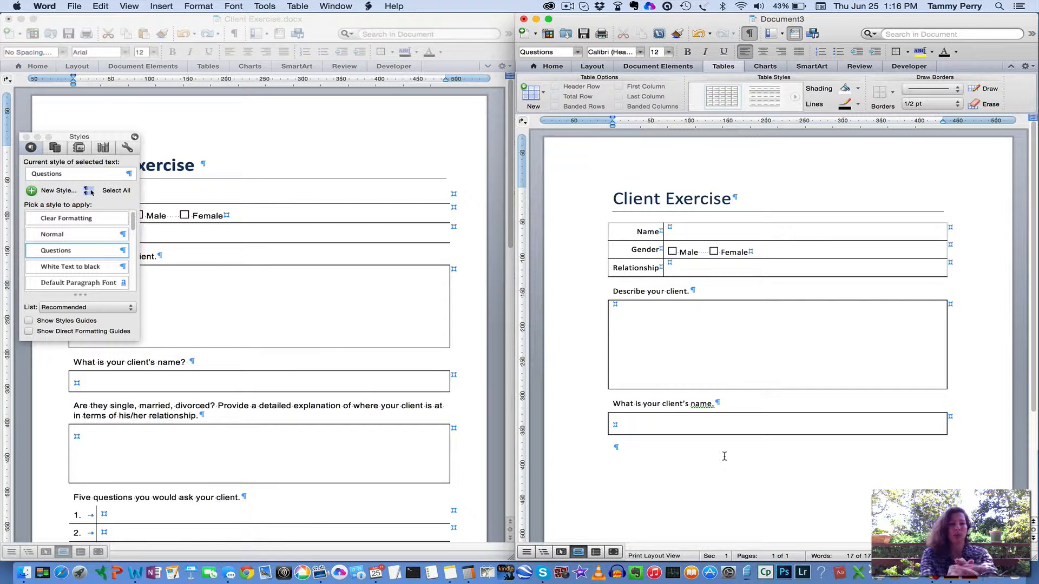
pyautogui.write('Are the')
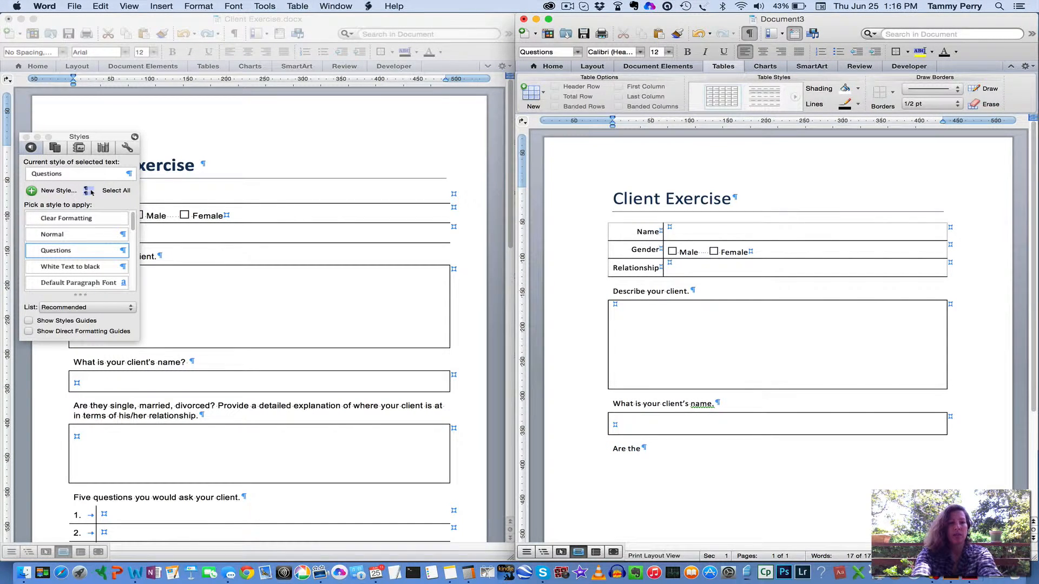
pyautogui.write('y single')
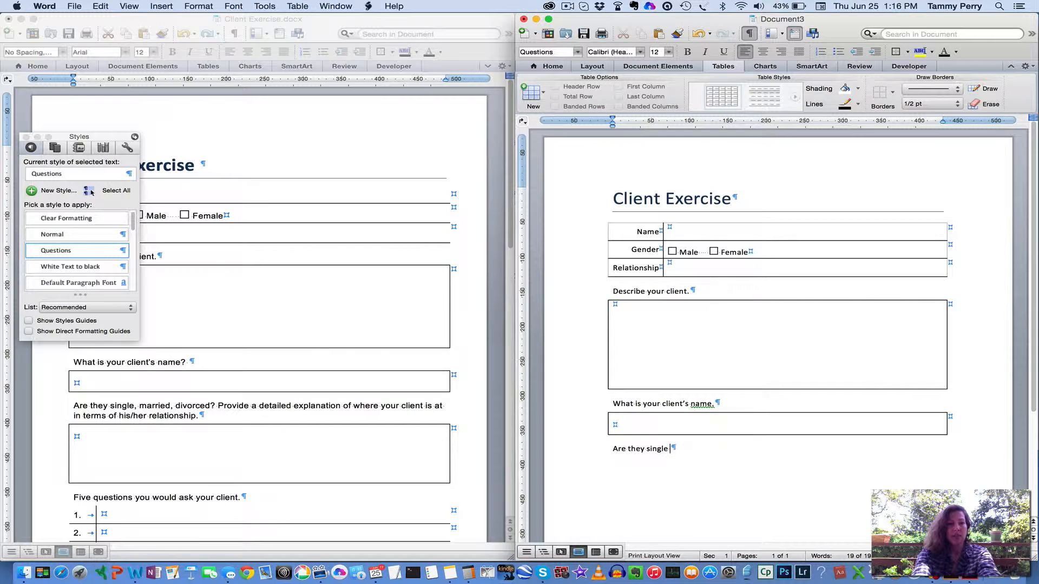
pyautogui.press('BackSpace')
pyautogui.write(', ma')
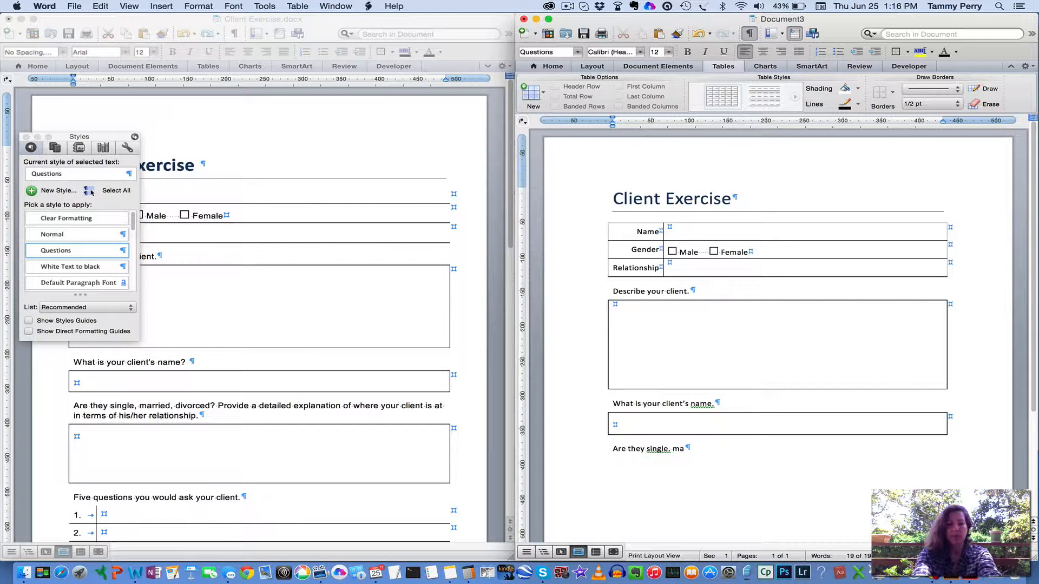
pyautogui.write('rried, di')
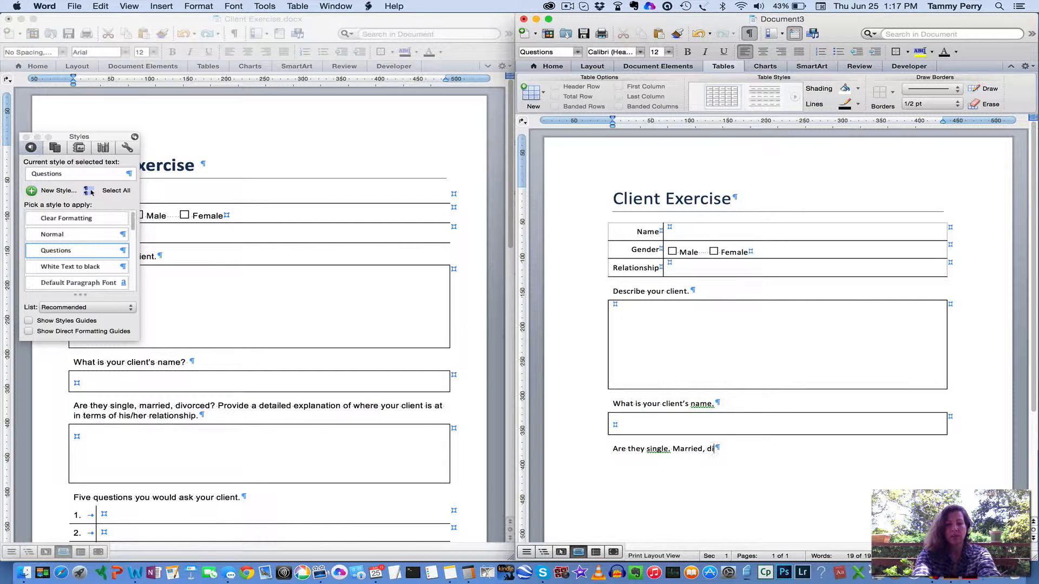
pyautogui.write('vorced?')
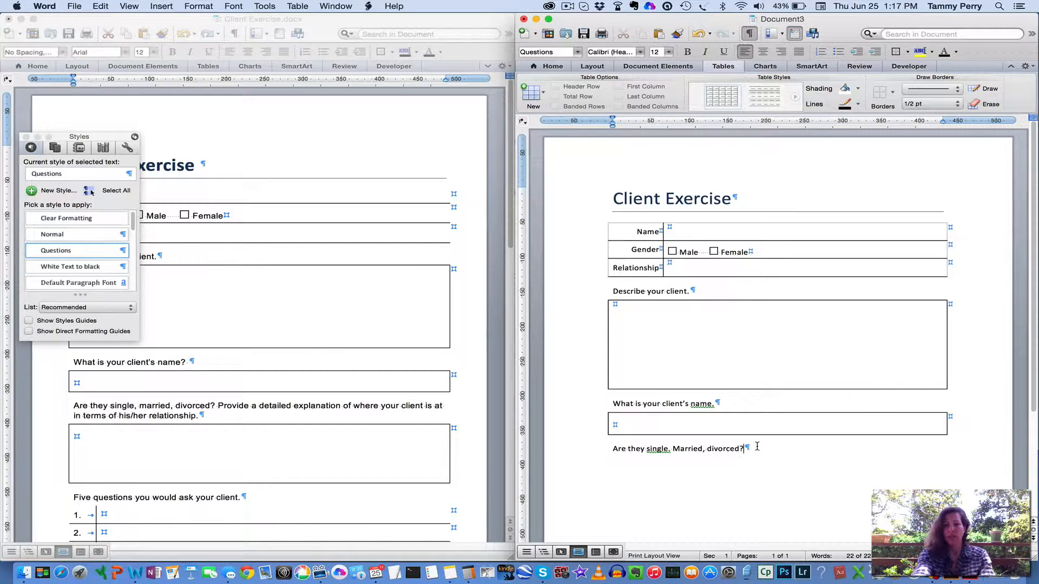
# Insert a one-cell table below the "Are they single. Married, divorced?" prompt and enlarge it to about 70 pt tall
pyautogui.press('Return')
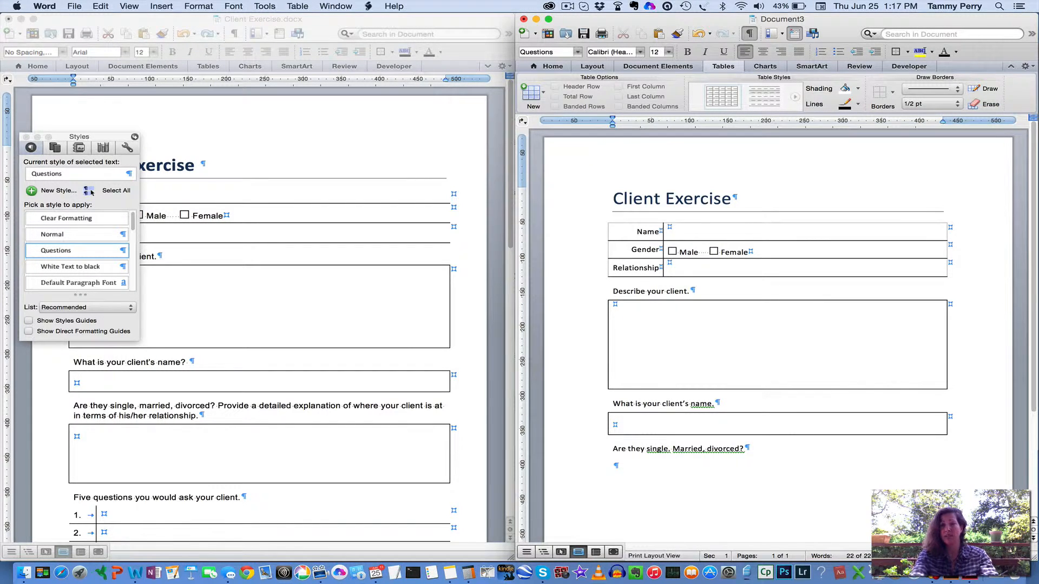
pyautogui.click(551, 66)
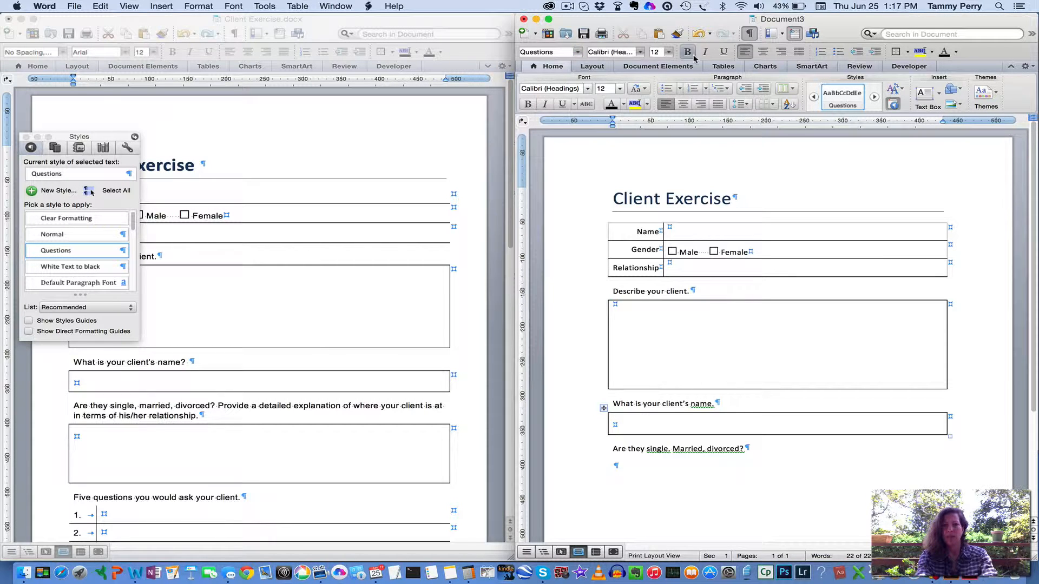
pyautogui.click(726, 66)
pyautogui.click(543, 95)
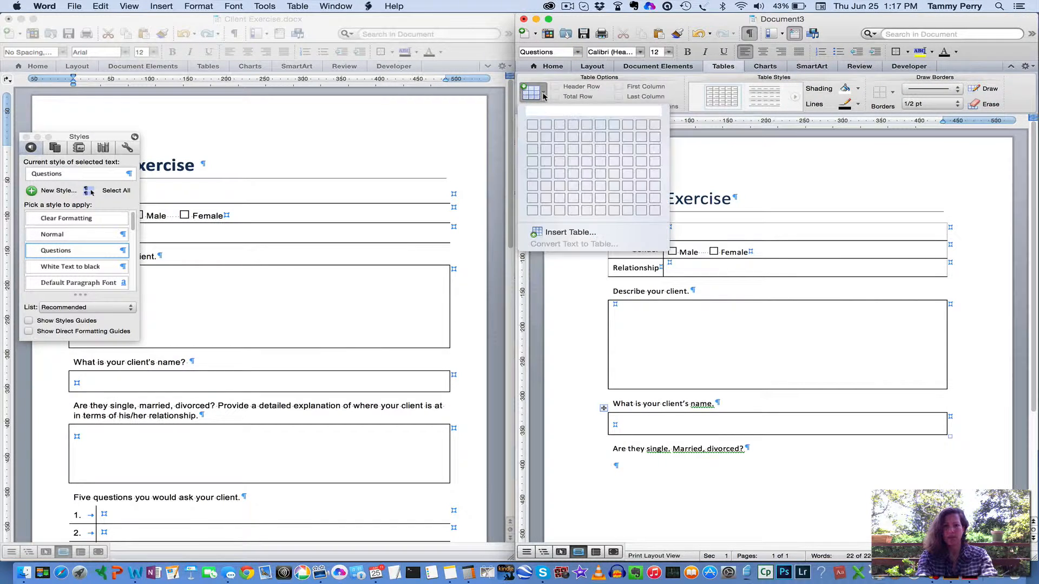
pyautogui.click(533, 125)
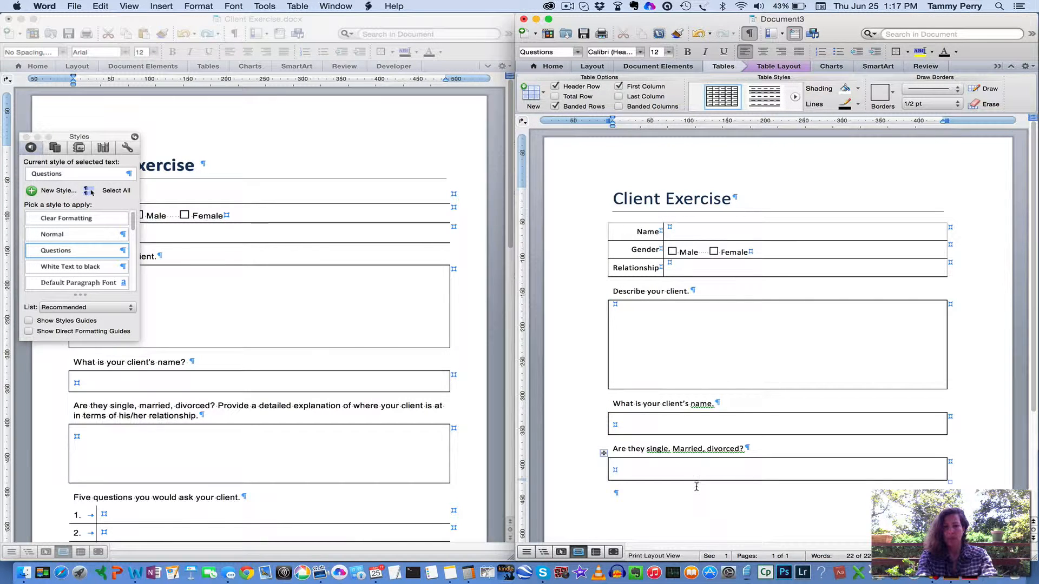
pyautogui.moveTo(696, 480); pyautogui.dragTo(693, 518)
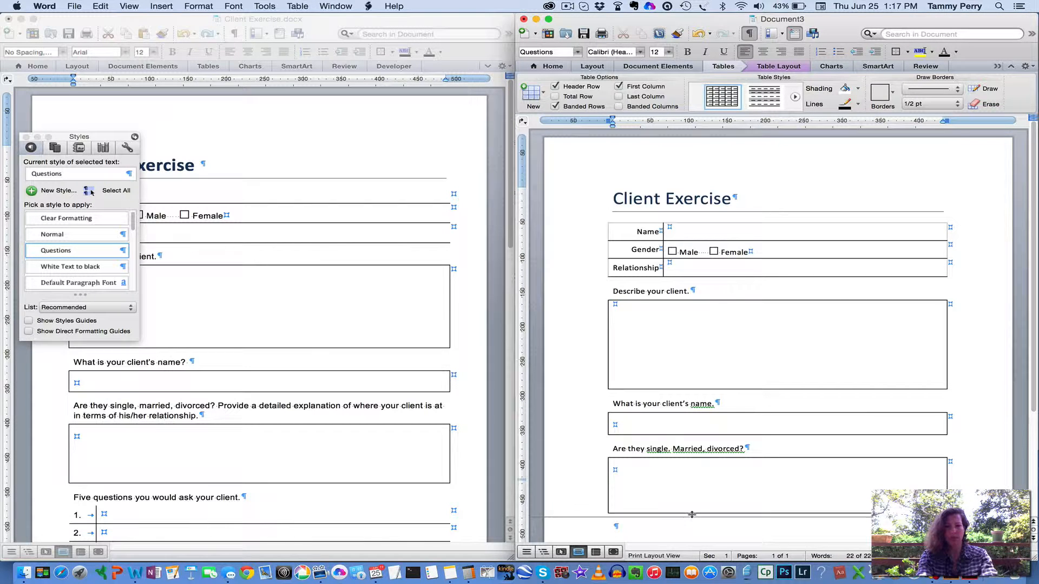
# Close the Styles palette and add the prompt "Five questions you would ask your client." below the last answer box
pyautogui.scroll(-2, 714, 461)
pyautogui.scroll(-3, 713, 460)
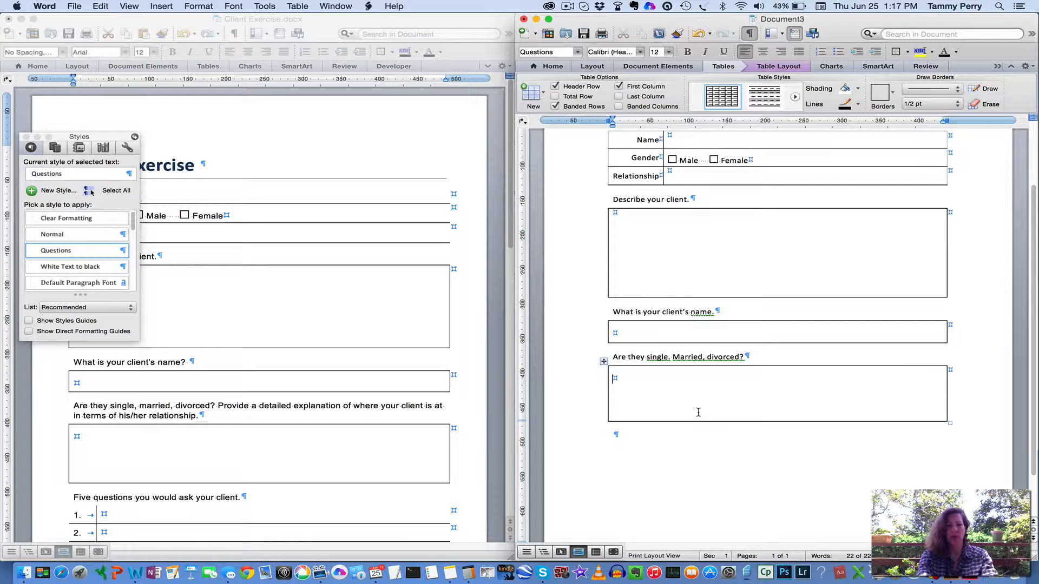
pyautogui.scroll(-3, 699, 413)
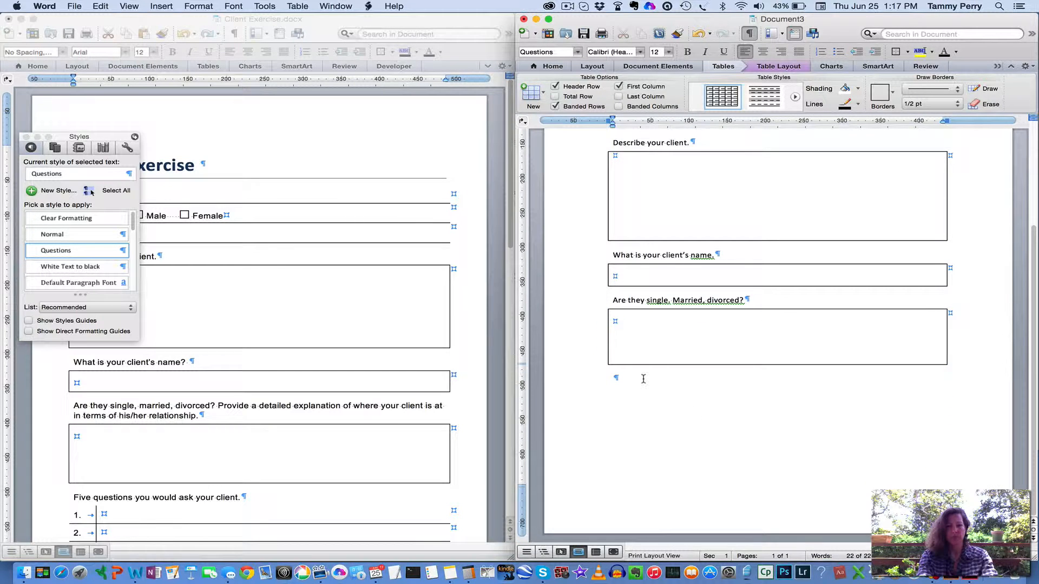
pyautogui.scroll(-10, 251, 395)
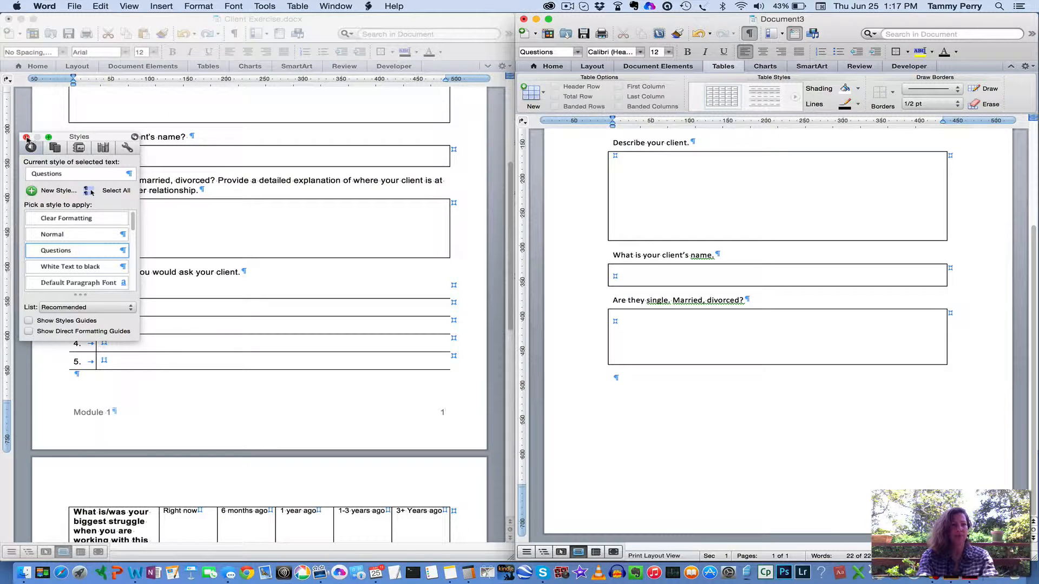
pyautogui.moveTo(30, 139); pyautogui.dragTo(235, 157)
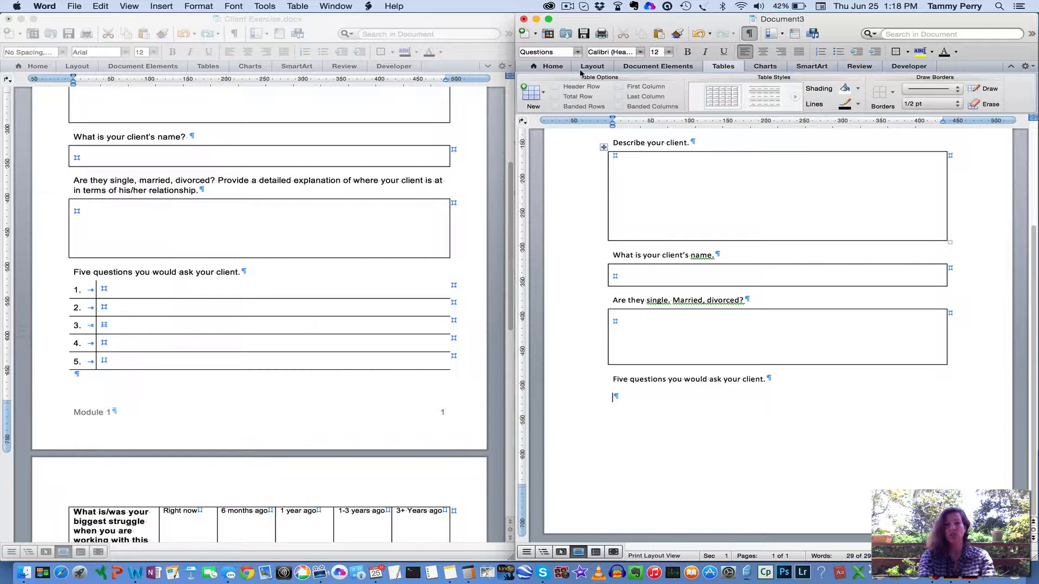
# Insert a table of two columns and five rows below the five-questions prompt and narrow its first column to about 35 pt
pyautogui.click(543, 95)
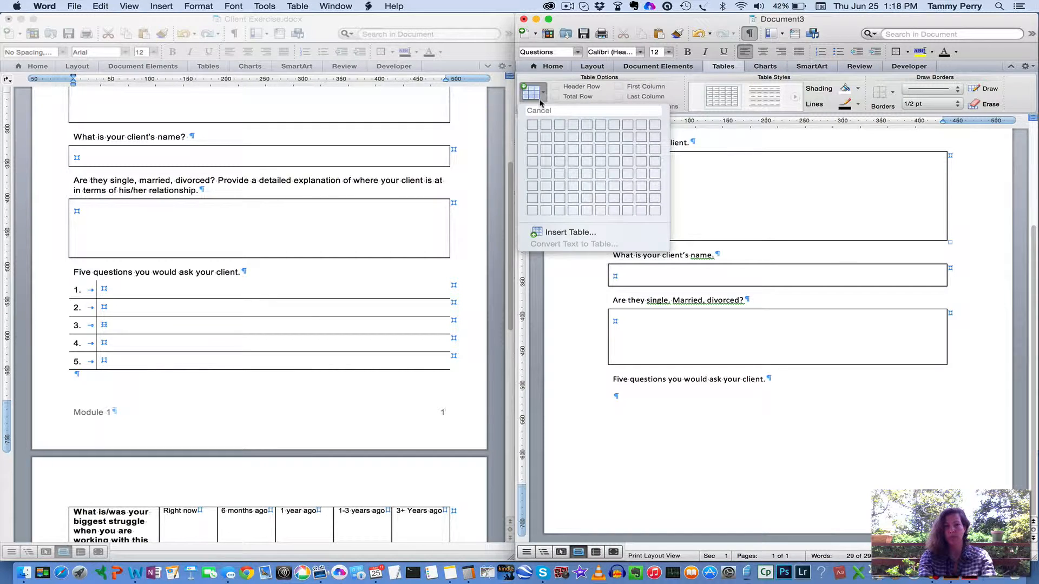
pyautogui.click(545, 174)
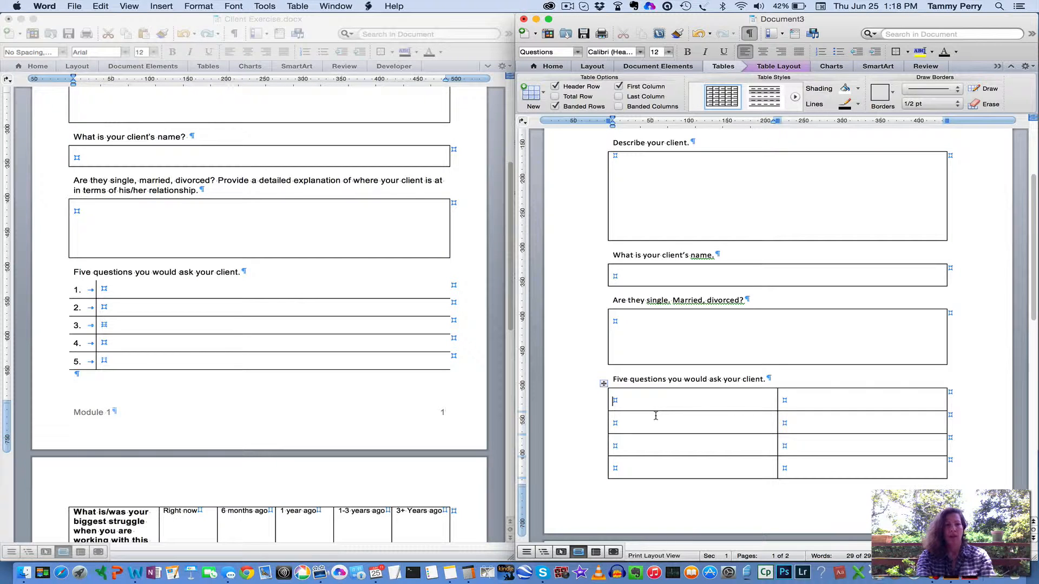
pyautogui.moveTo(777, 447); pyautogui.dragTo(637, 457)
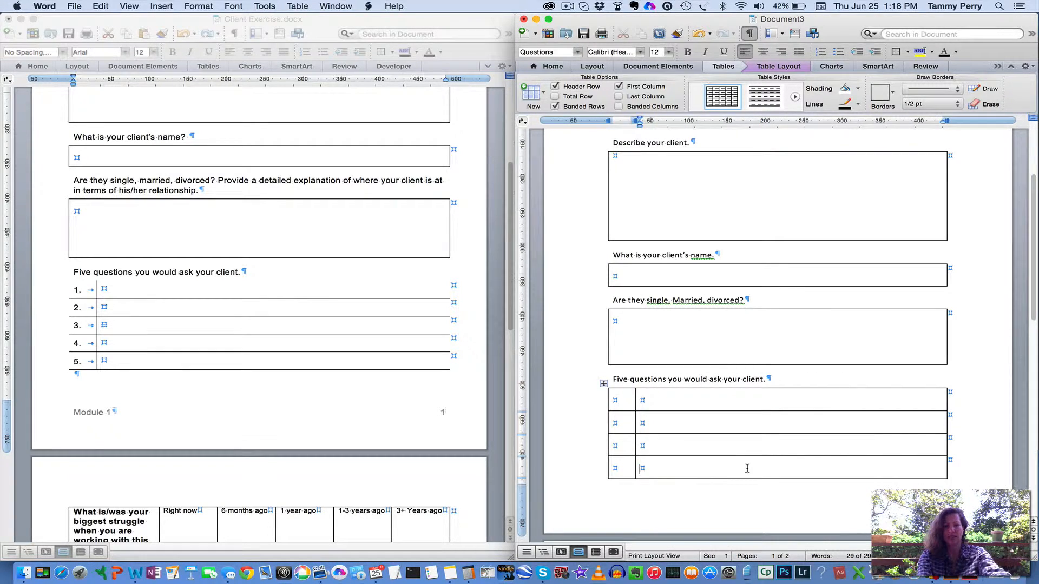
pyautogui.press('Tab')
# Apply the Moderate page margins: 72 pt top and bottom, 54 pt left and right
pyautogui.scroll(5, 747, 469)
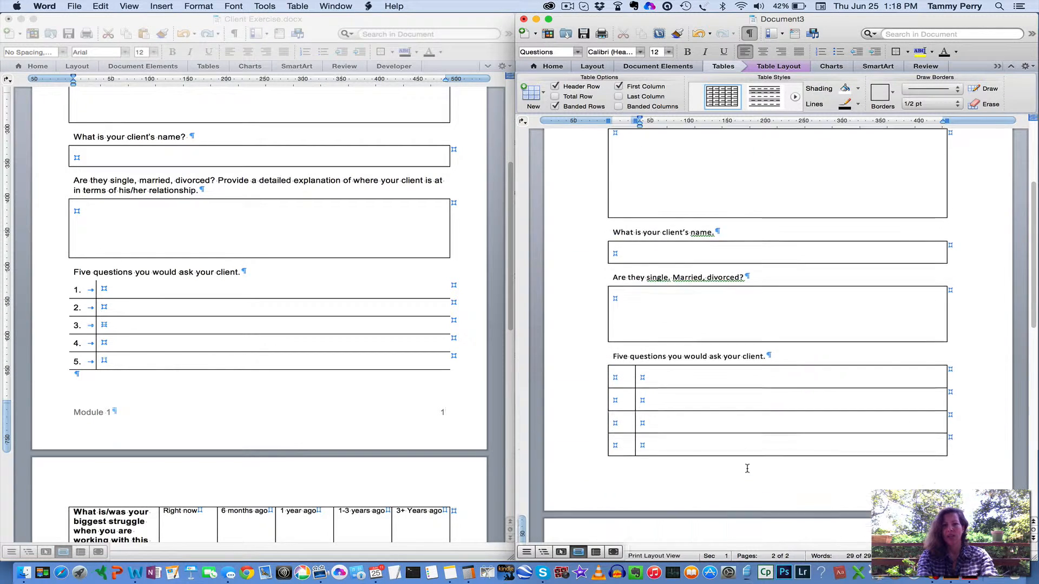
pyautogui.scroll(10, 747, 469)
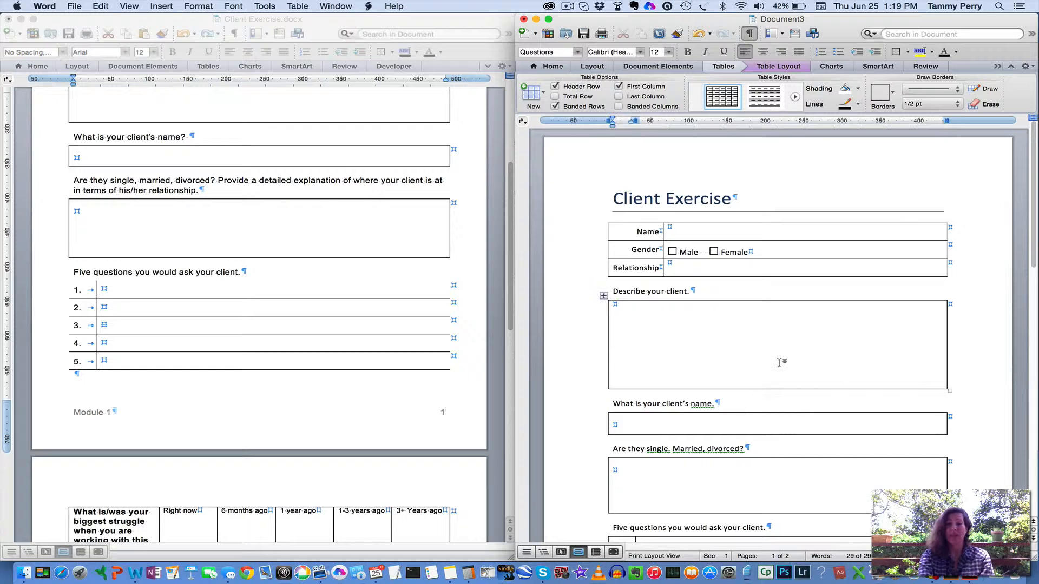
pyautogui.scroll(-10, 779, 363)
pyautogui.scroll(10, 779, 362)
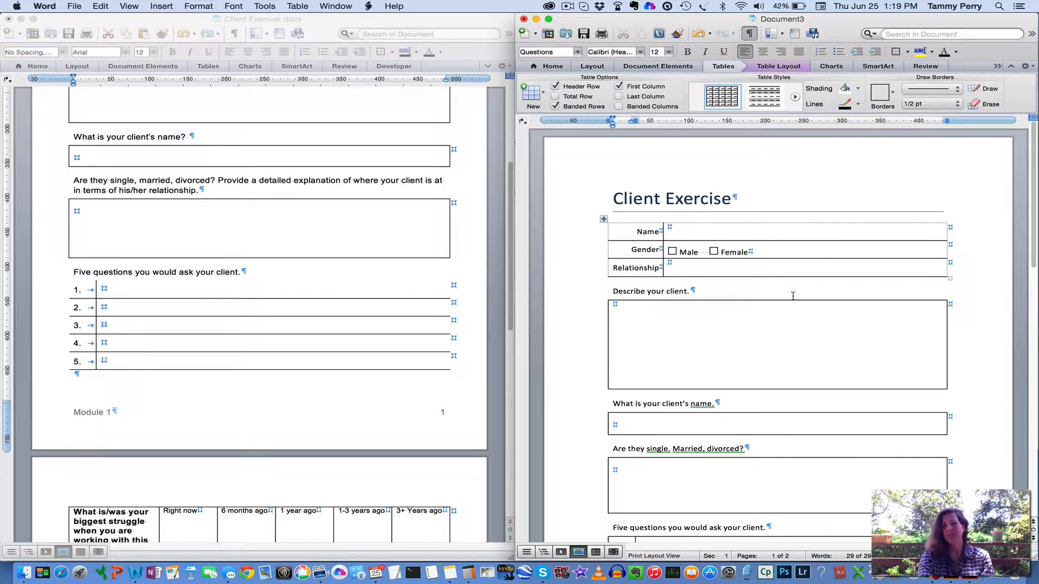
pyautogui.scroll(-8, 793, 297)
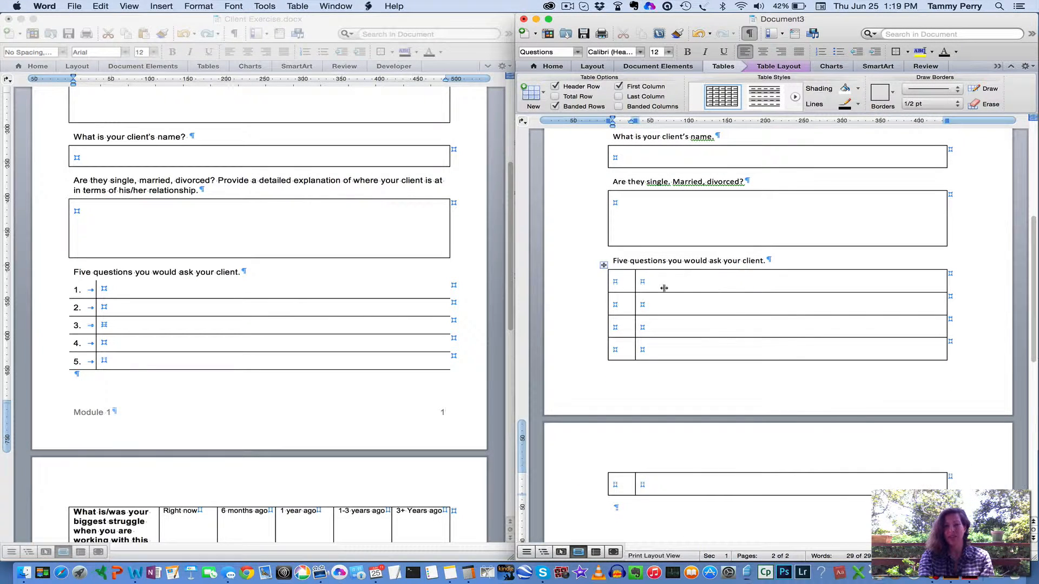
pyautogui.scroll(6, 726, 465)
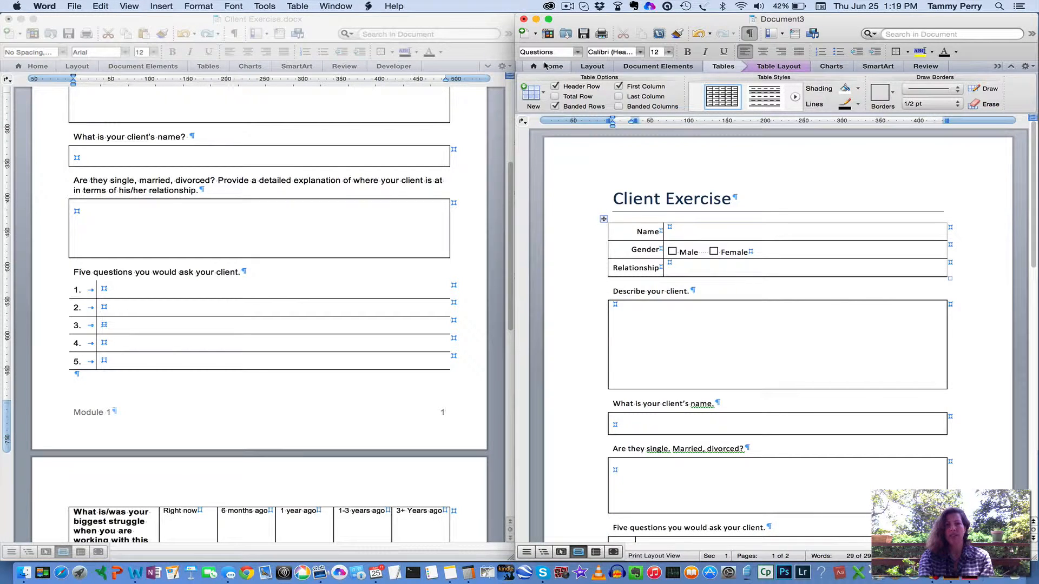
pyautogui.click(585, 67)
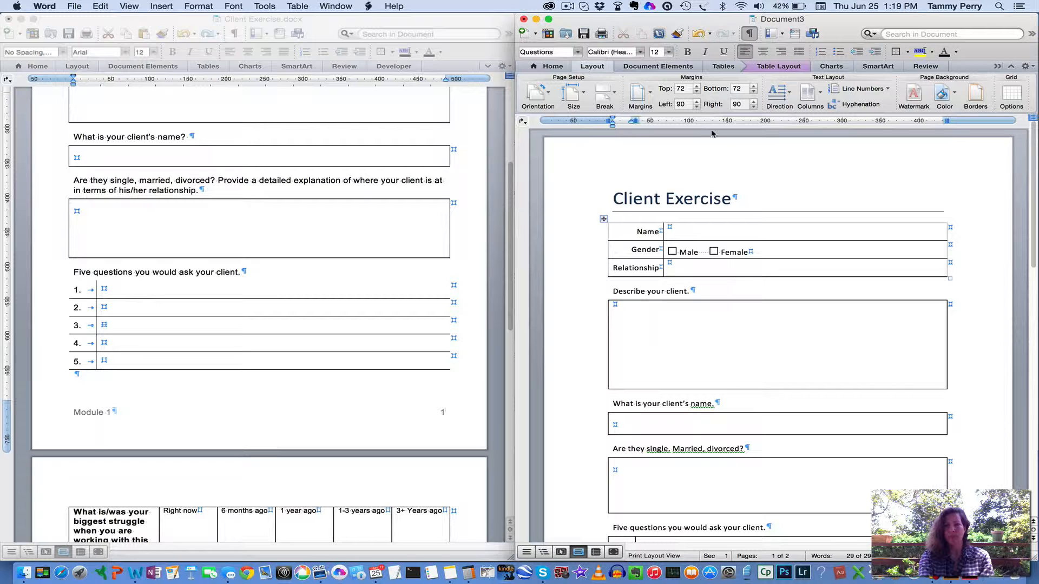
pyautogui.click(651, 96)
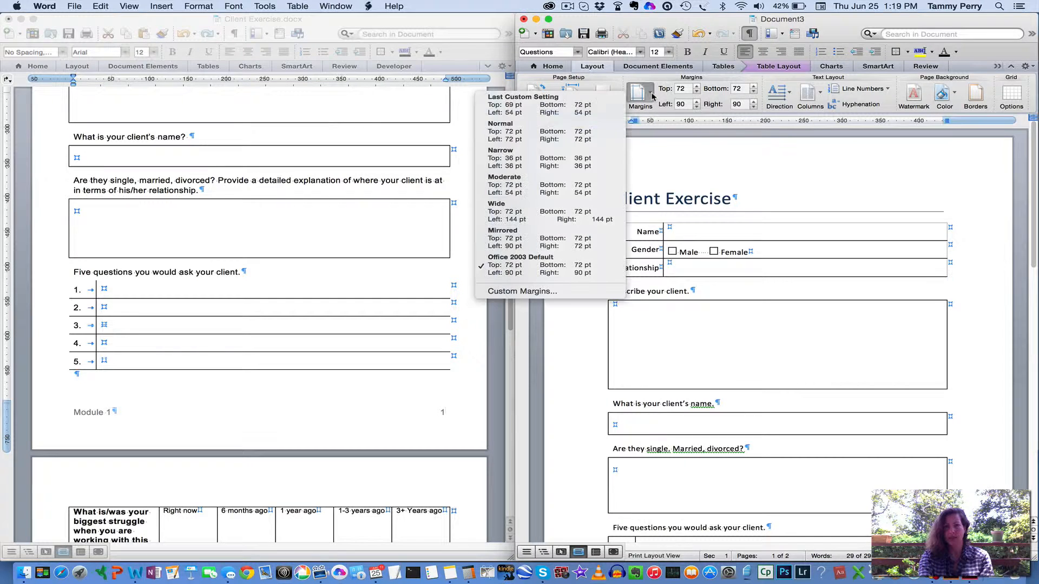
pyautogui.click(553, 186)
pyautogui.scroll(8, 709, 248)
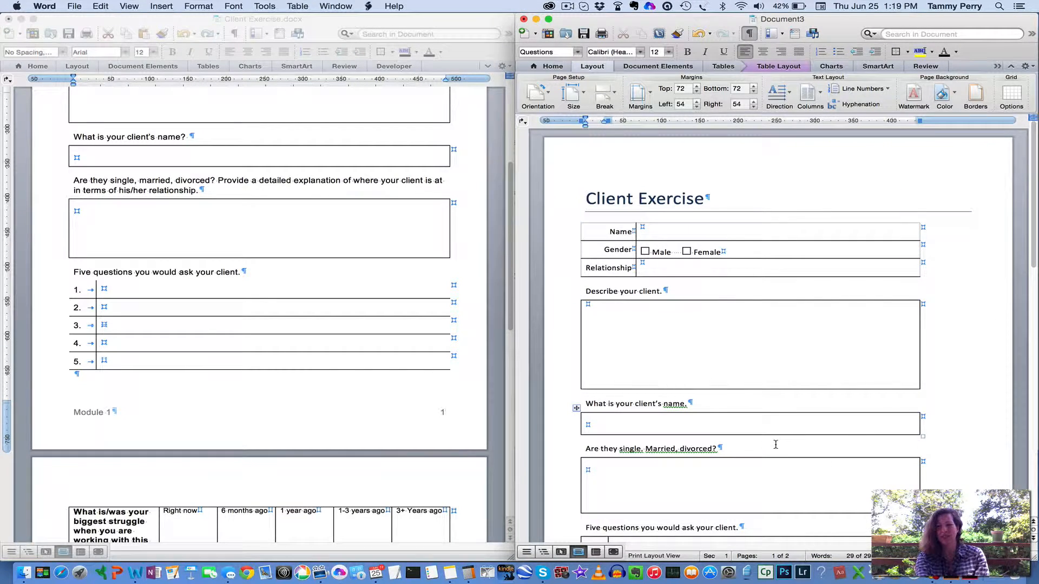
pyautogui.scroll(-10, 776, 446)
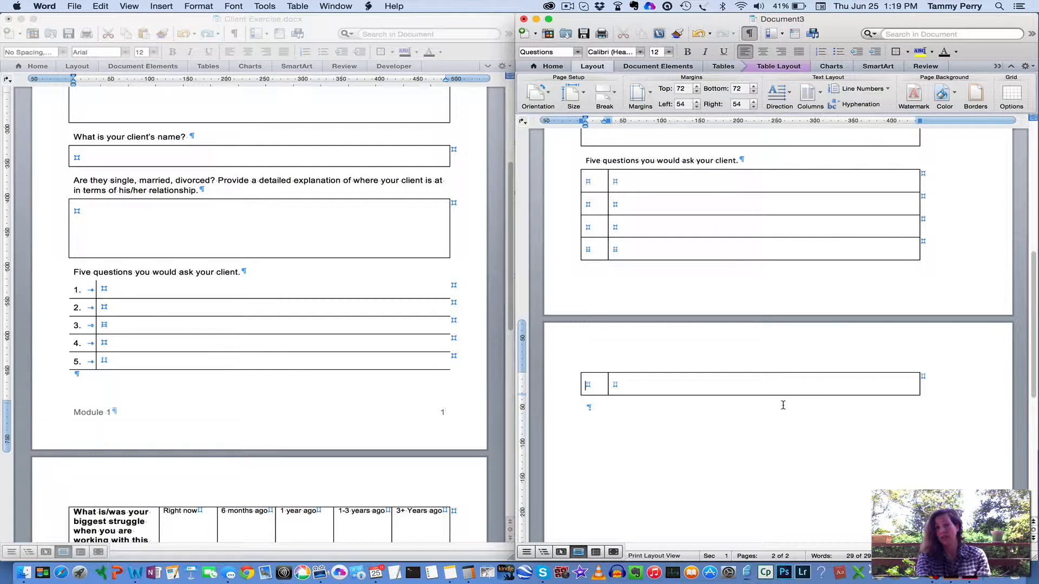
# AutoFit the details table with the Name, Gender and Relationship rows to the window width
pyautogui.scroll(10, 783, 405)
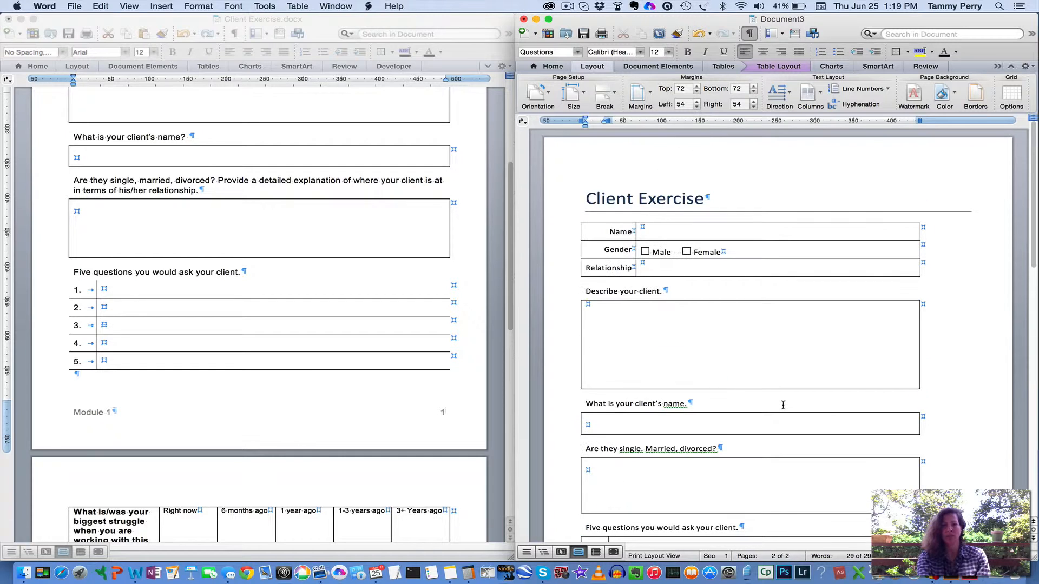
pyautogui.click(783, 232)
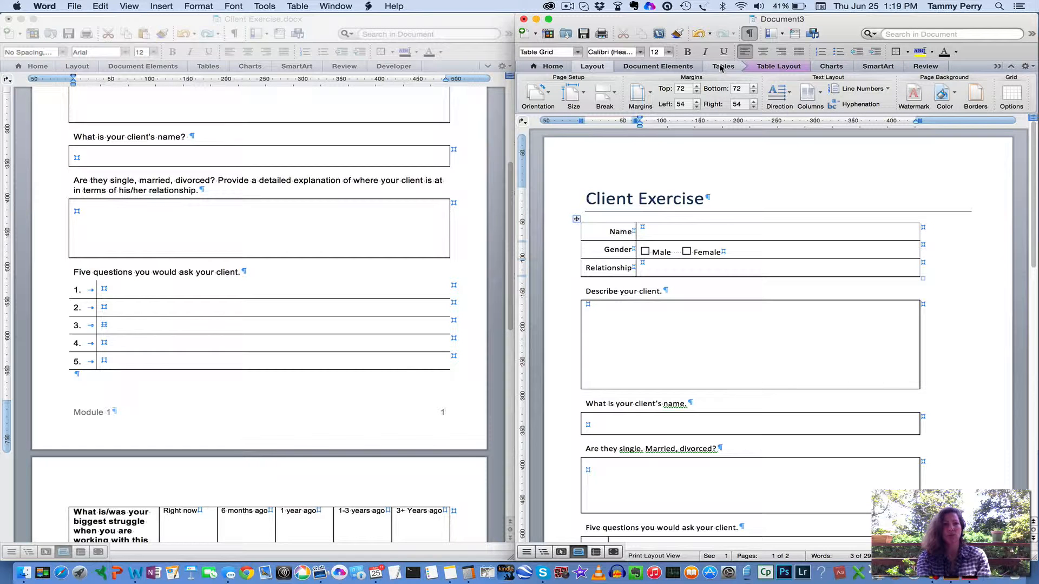
pyautogui.click(298, 7)
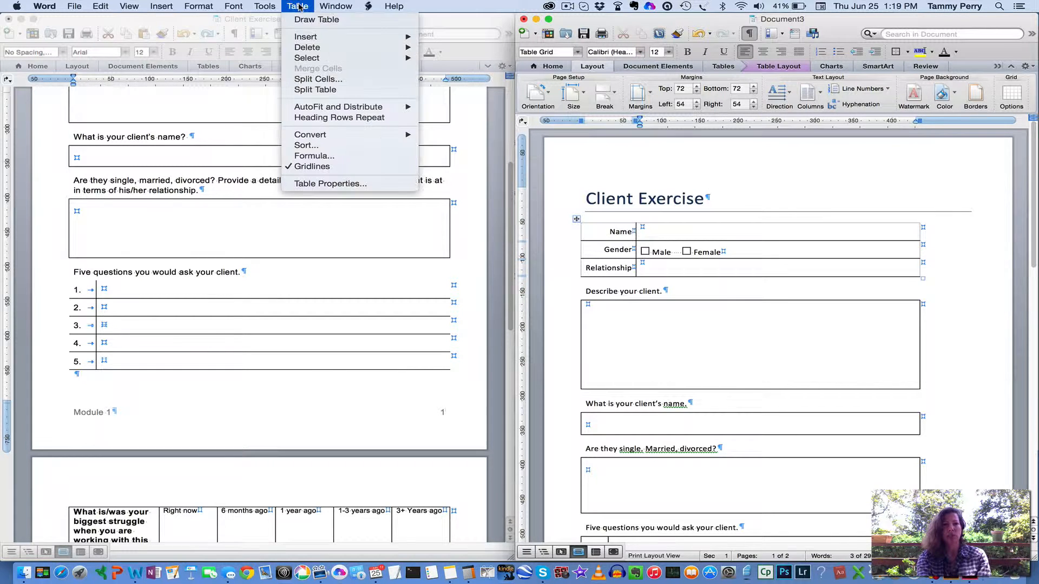
pyautogui.moveTo(311, 109)
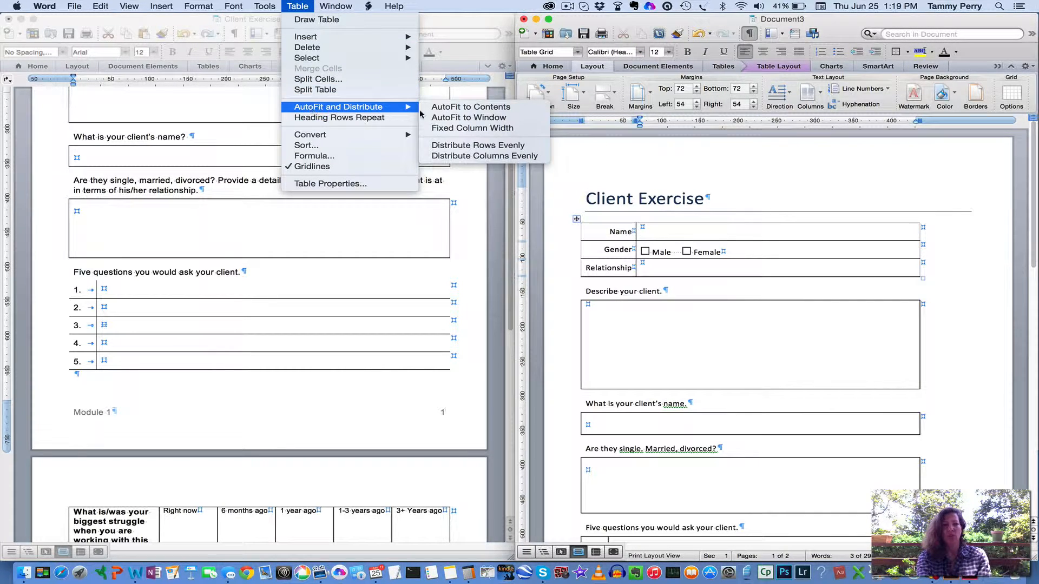
pyautogui.click(452, 117)
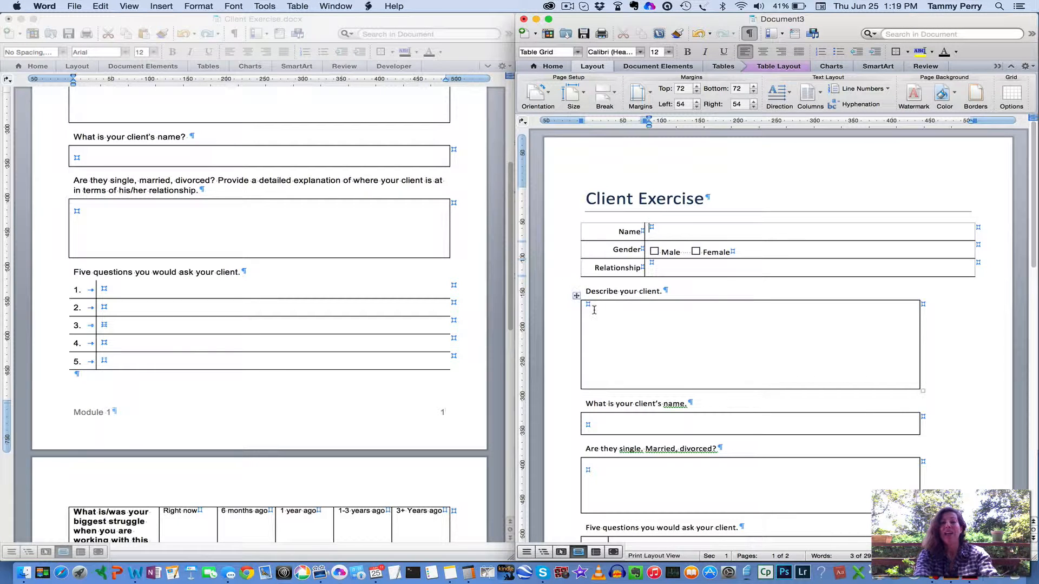
# Repeat AutoFit to Window on the three answer boxes and on the table for the five questions
pyautogui.click(619, 320)
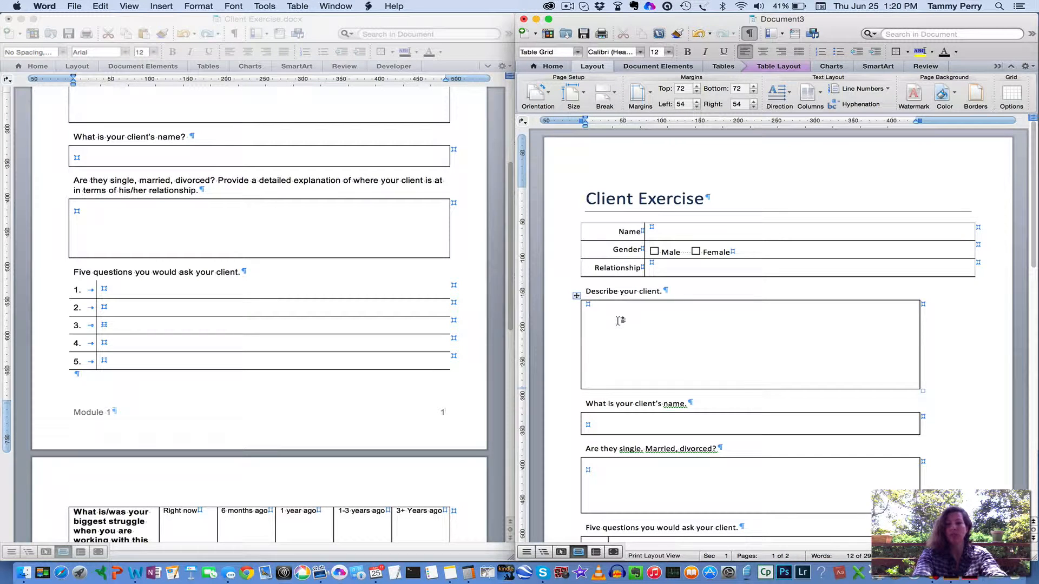
pyautogui.press('super+y')
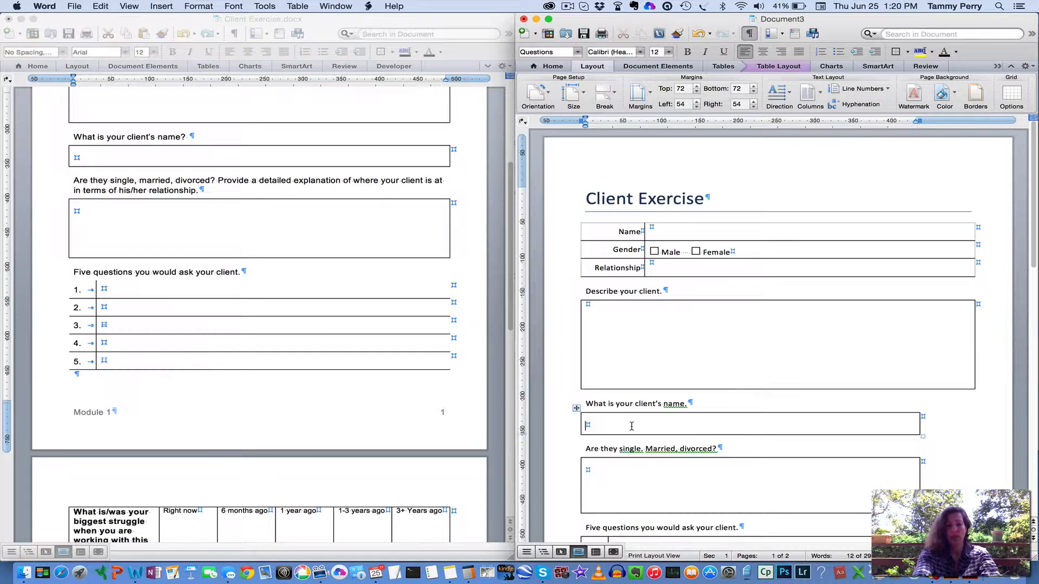
pyautogui.press('super+y')
pyautogui.click(627, 488)
pyautogui.press('super+y')
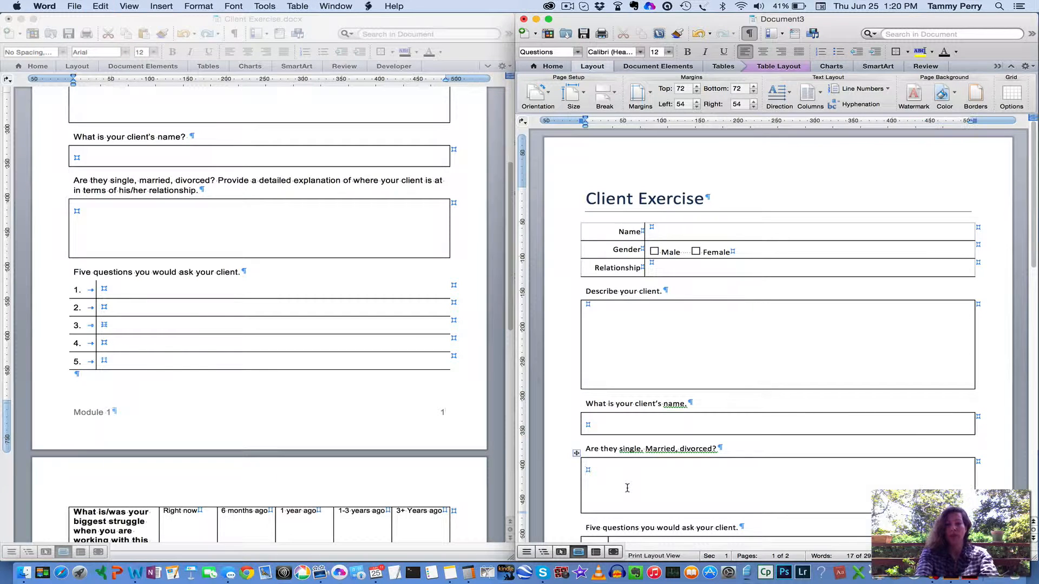
pyautogui.scroll(-10, 627, 488)
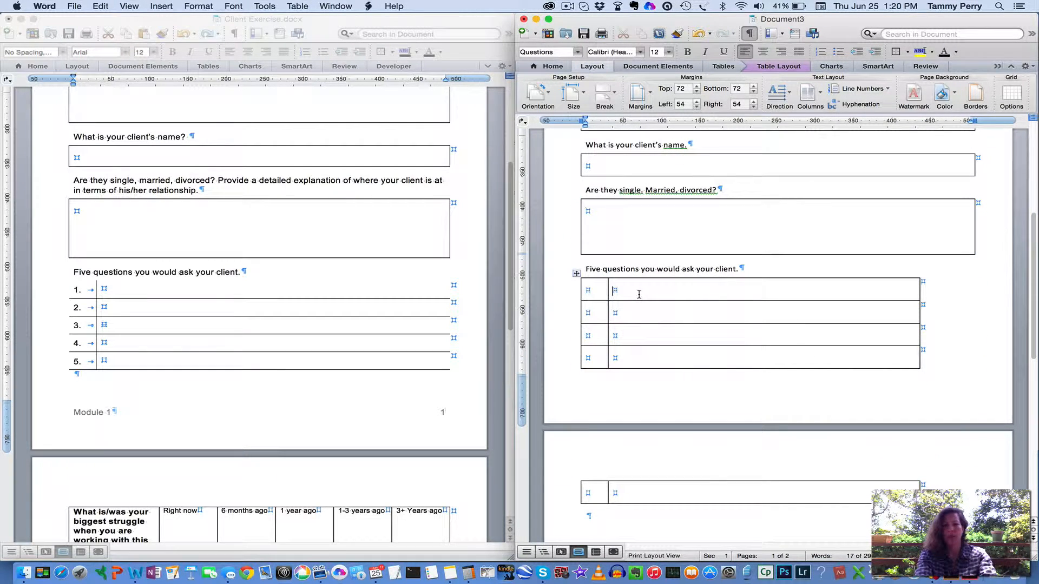
pyautogui.press('super+y')
# Shorten the "Describe your client." answer box slightly and the "Are they single. Married, divorced?" box to about 57 pt tall
pyautogui.scroll(8, 639, 295)
pyautogui.moveTo(738, 348); pyautogui.dragTo(737, 340)
pyautogui.scroll(-5, 738, 339)
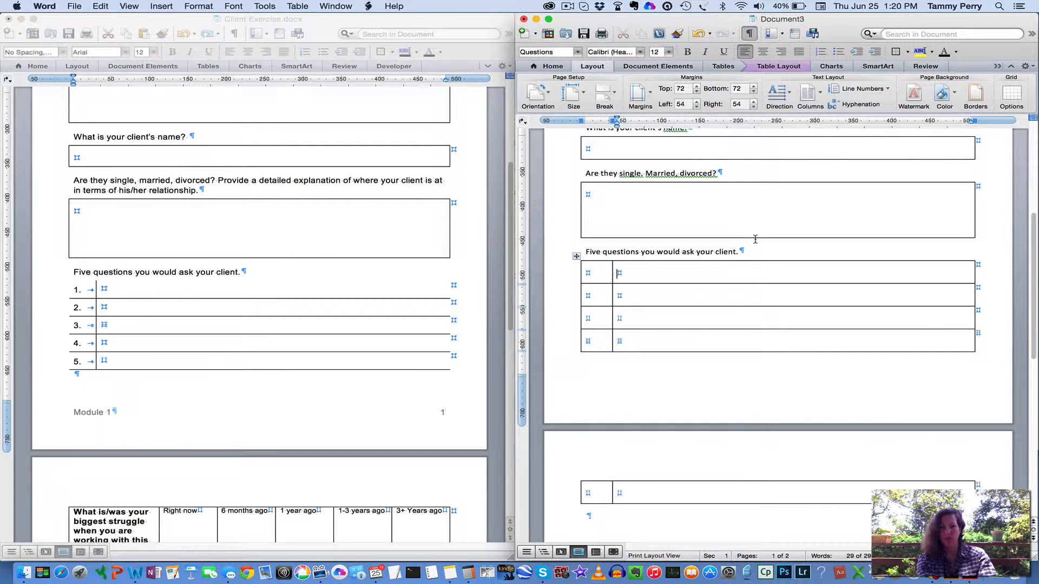
pyautogui.moveTo(754, 237); pyautogui.dragTo(753, 226)
pyautogui.scroll(2, 718, 292)
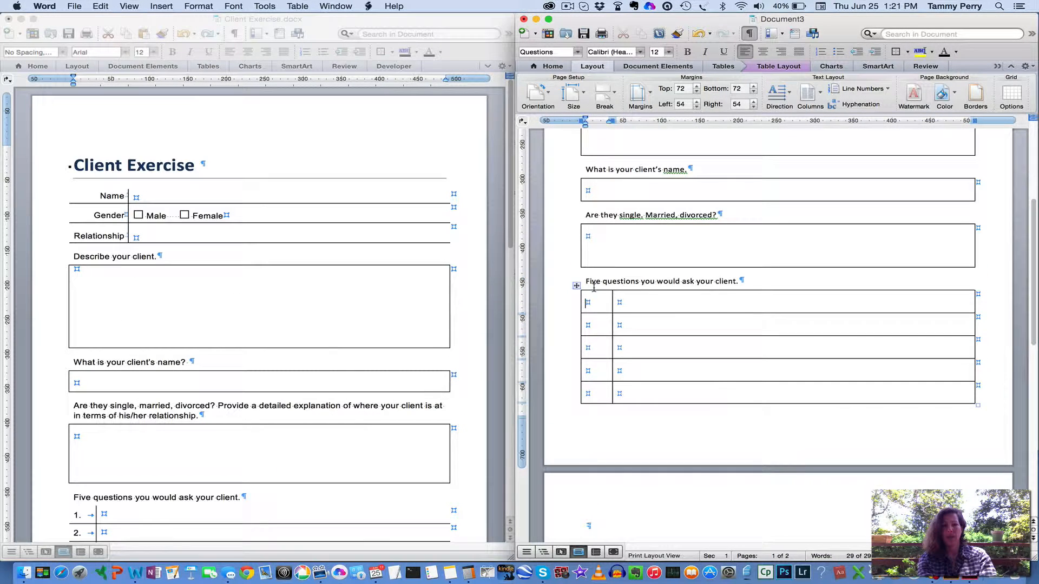
# Number the first column of the five-questions table from 1 to 5 with an automatic numbered list
pyautogui.click(594, 290)
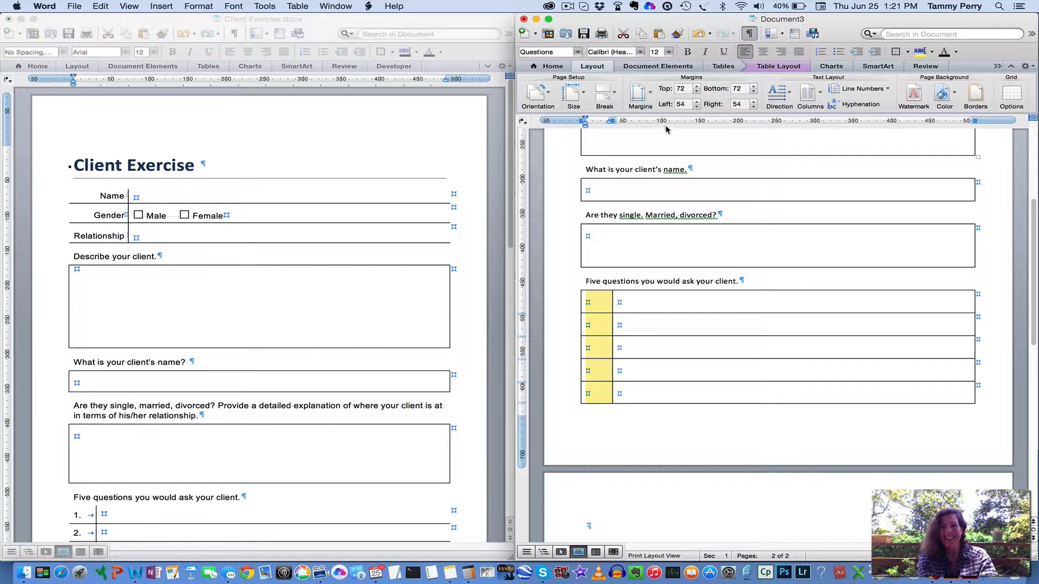
pyautogui.click(545, 67)
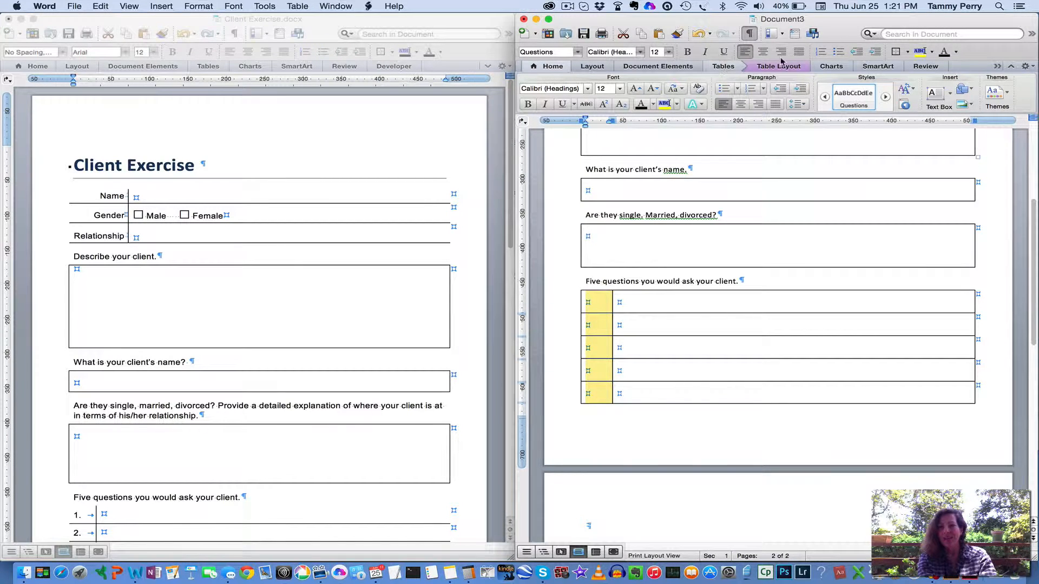
pyautogui.click(820, 51)
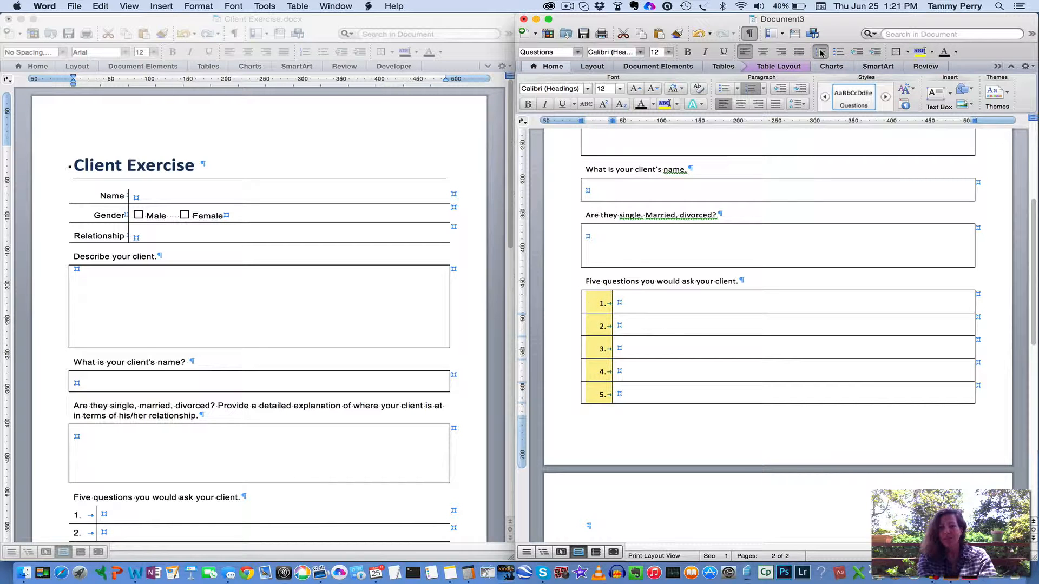
pyautogui.click(710, 303)
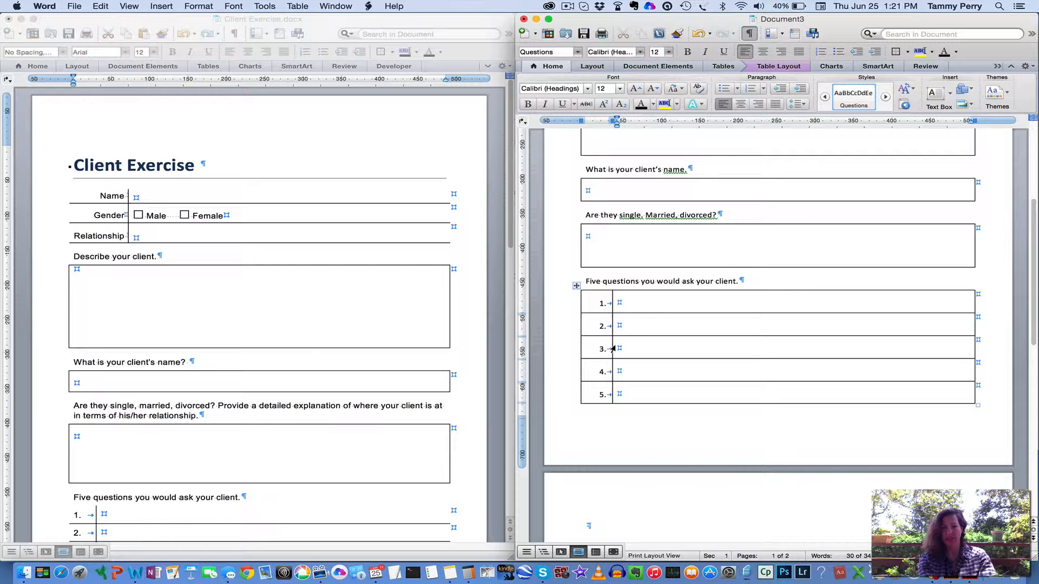
# Insert a table of six columns and four rows in the empty paragraph on the second page
pyautogui.scroll(-4, 660, 403)
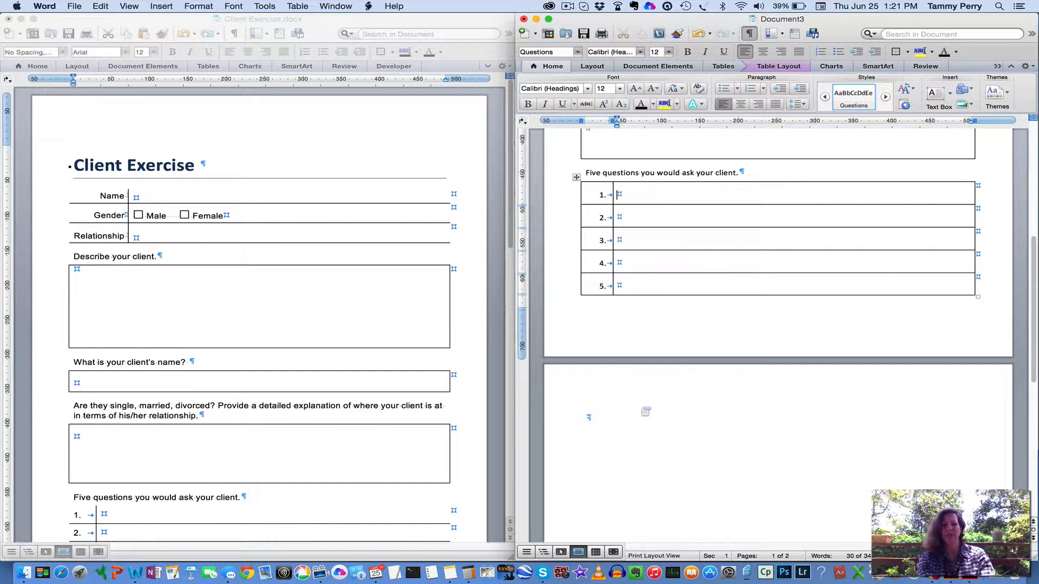
pyautogui.click(628, 417)
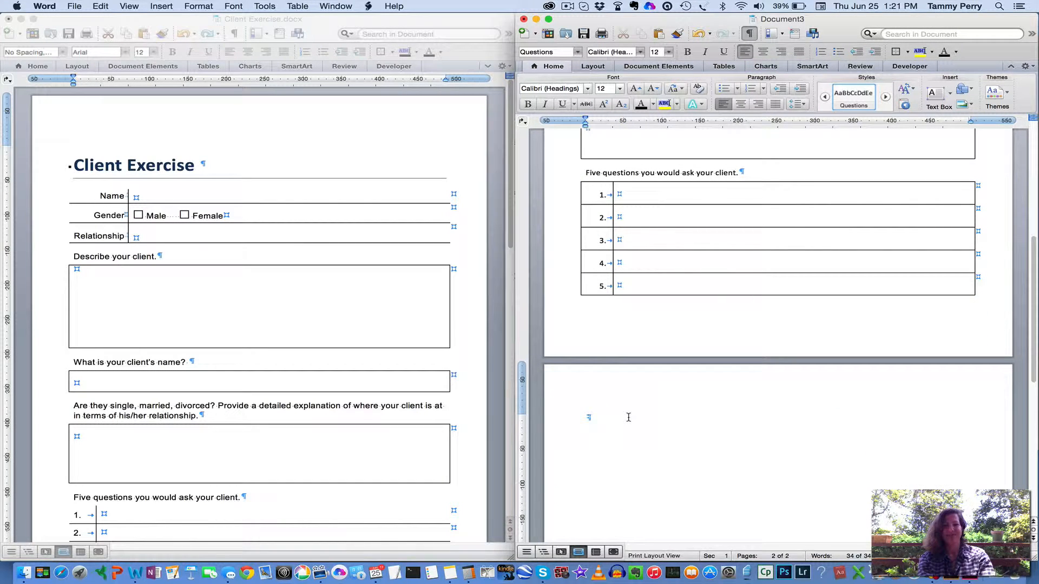
pyautogui.scroll(-10, 268, 386)
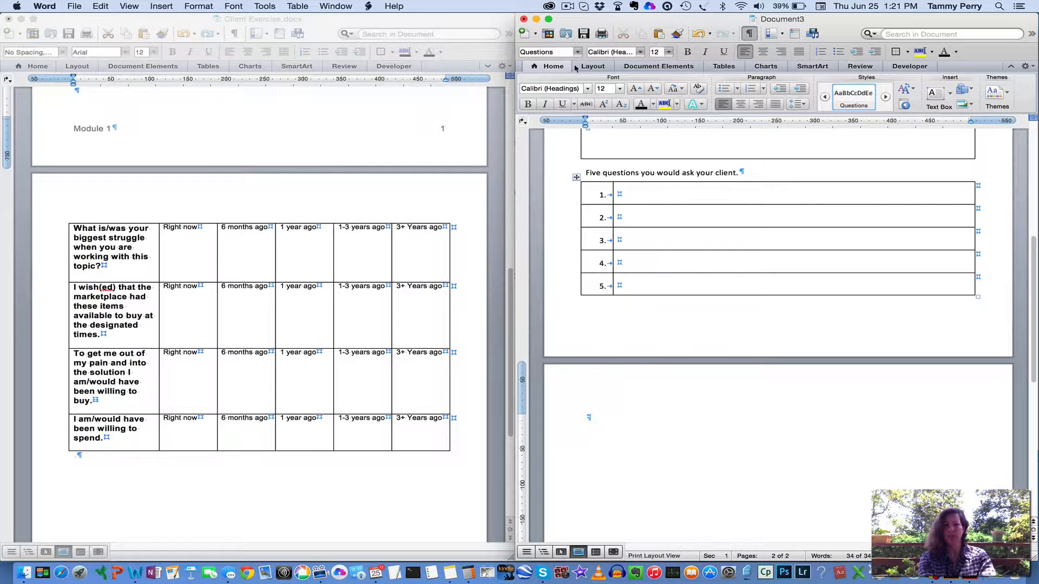
pyautogui.click(721, 67)
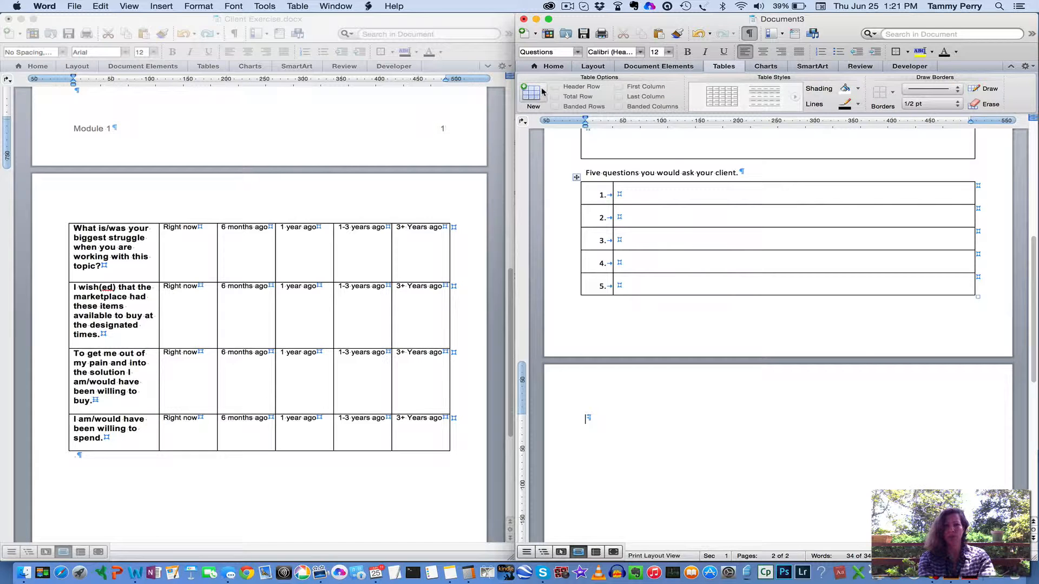
pyautogui.click(541, 92)
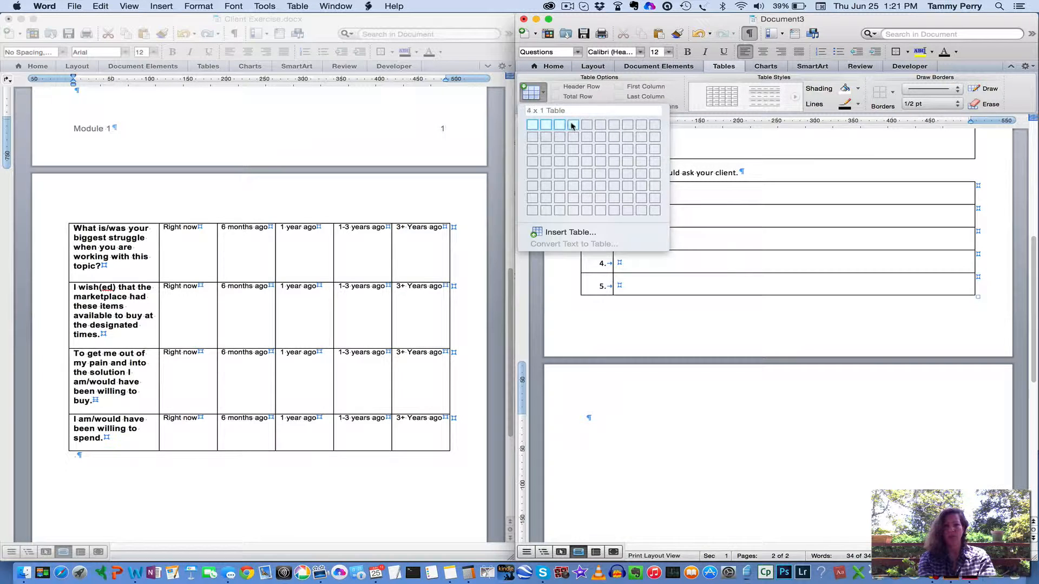
pyautogui.click(602, 160)
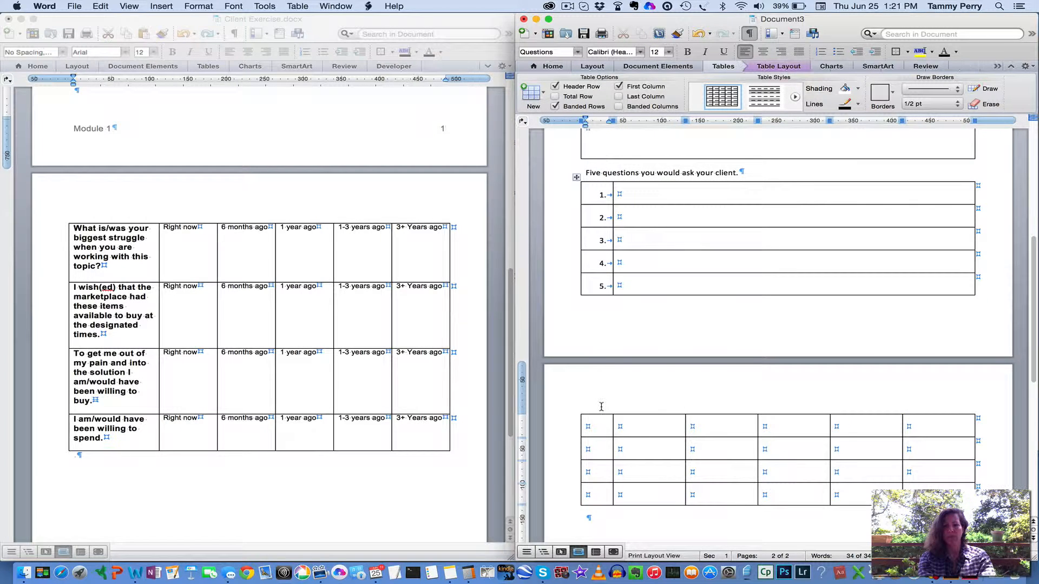
# Delete the table on the second page and insert a new six-column, four-row one below an extra blank paragraph
pyautogui.scroll(-4, 599, 430)
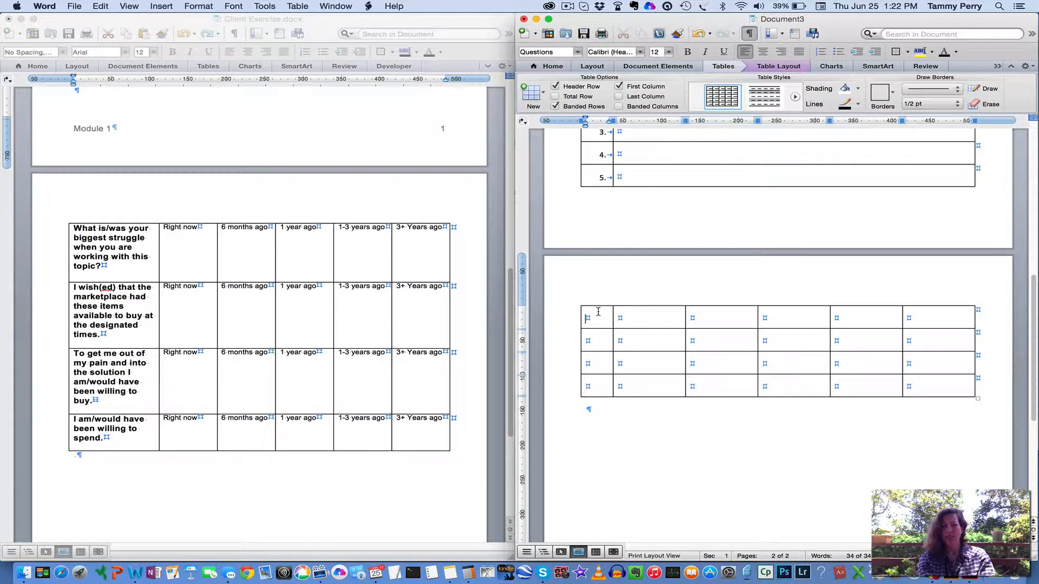
pyautogui.moveTo(598, 311); pyautogui.dragTo(934, 388)
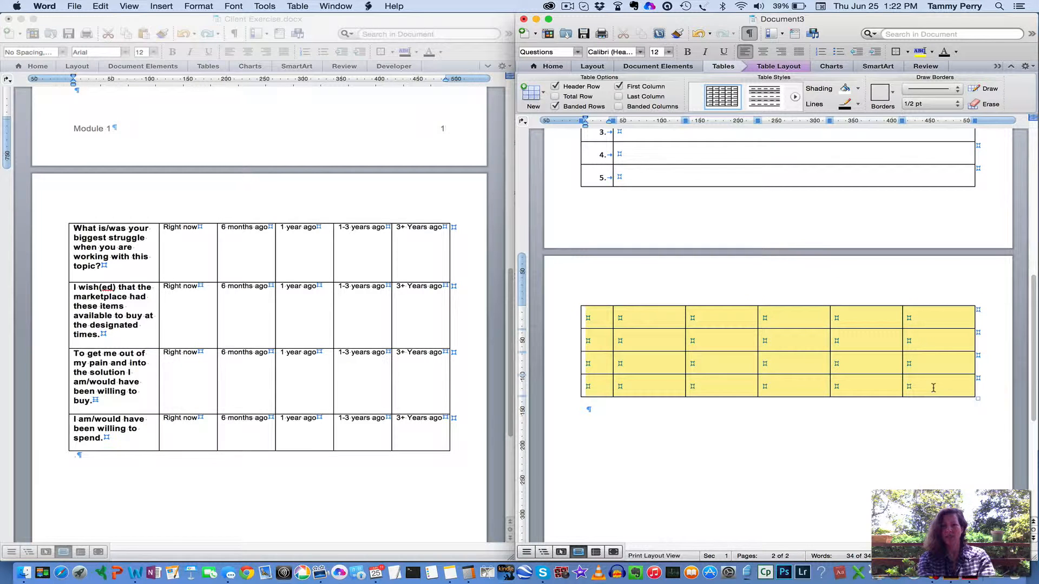
pyautogui.scroll(4, 933, 390)
pyautogui.scroll(-2, 934, 391)
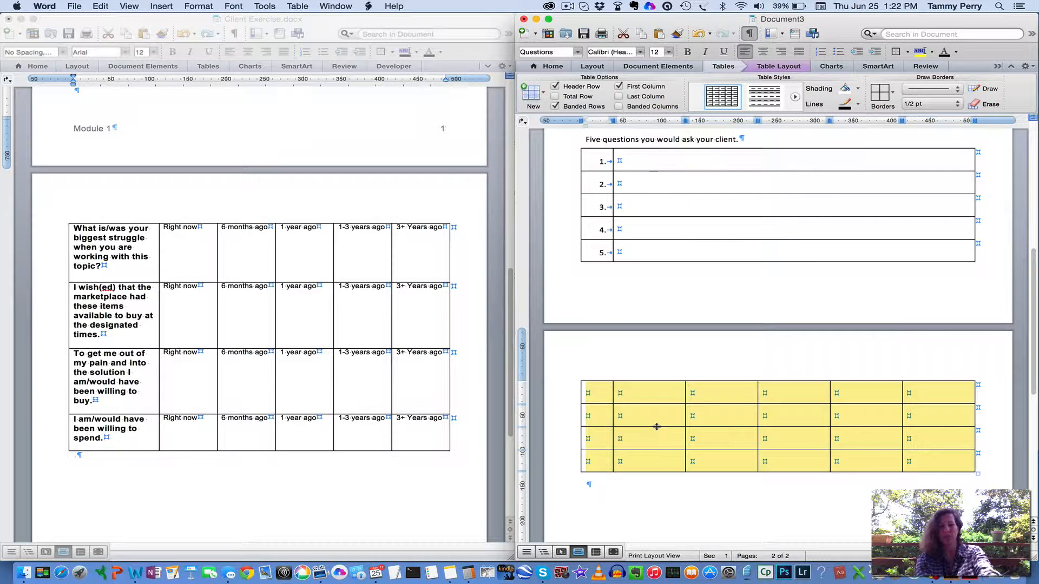
pyautogui.press('BackSpace')
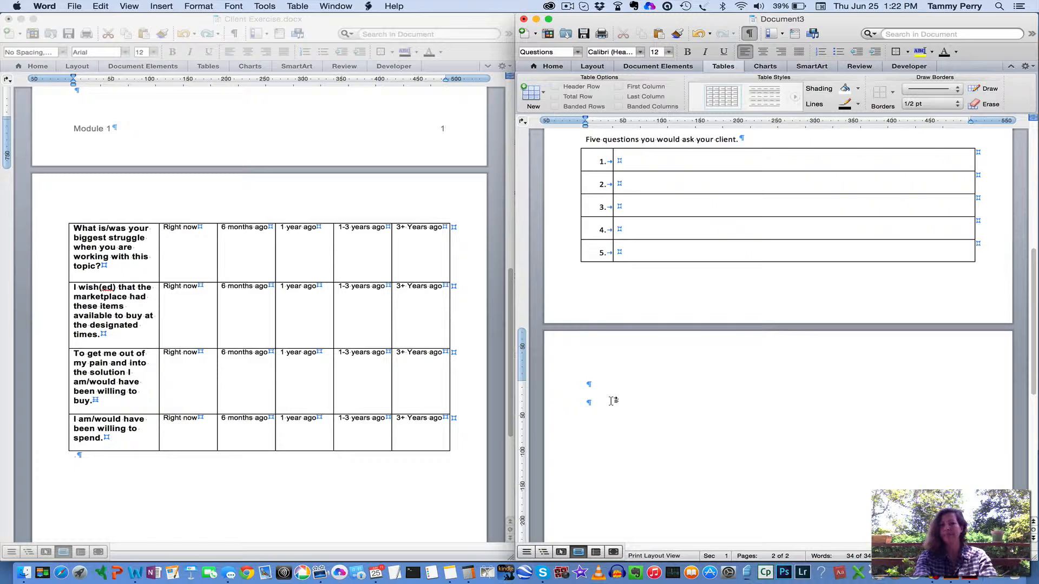
pyautogui.click(544, 95)
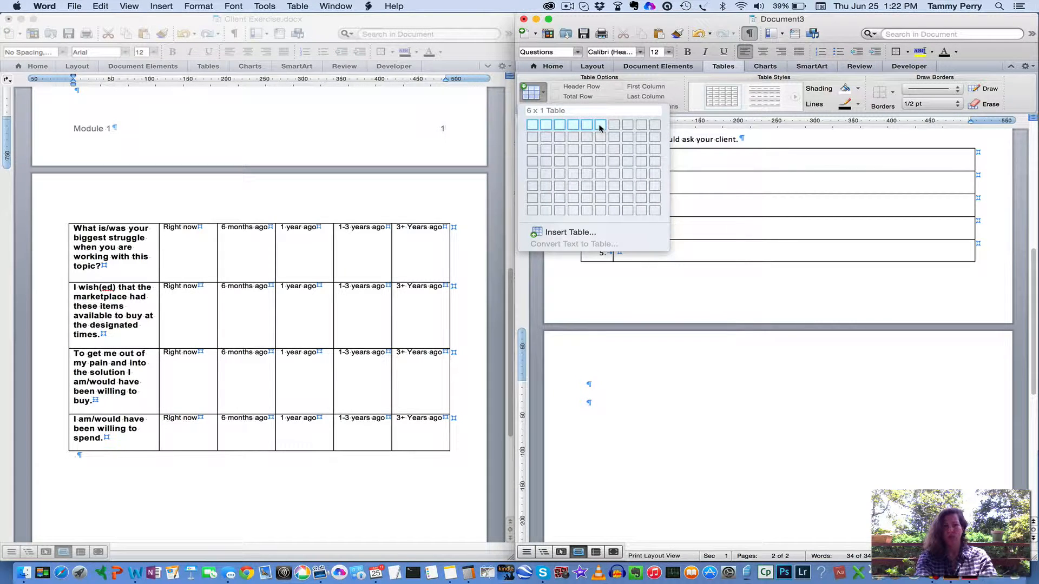
pyautogui.click(600, 161)
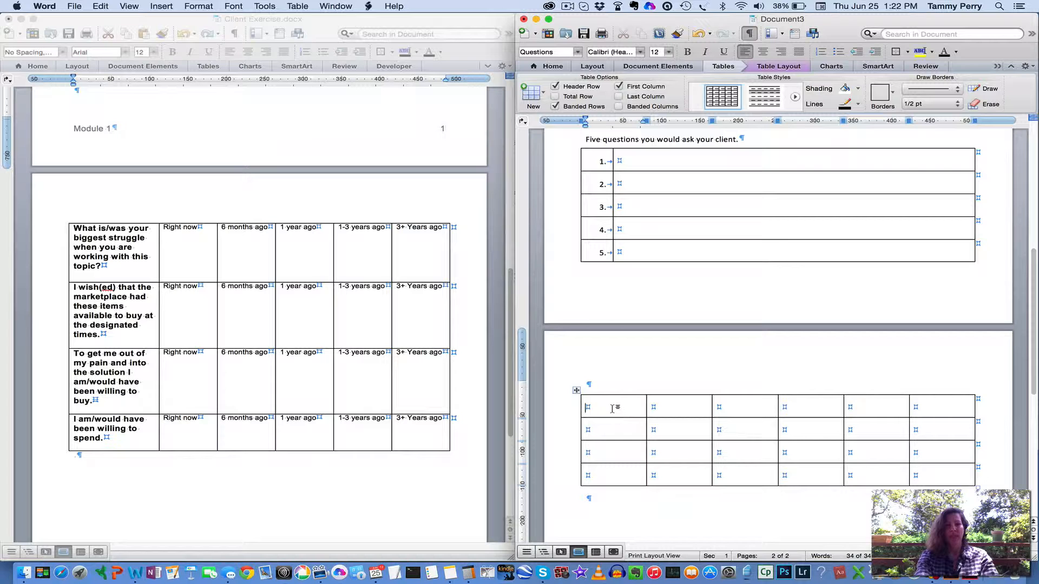
# Copy the "What is/was your biggest struggle" cell from Client Exercise.docx into the new table's first cell and widen that cell to about 100 pt
pyautogui.doubleClick(106, 249)
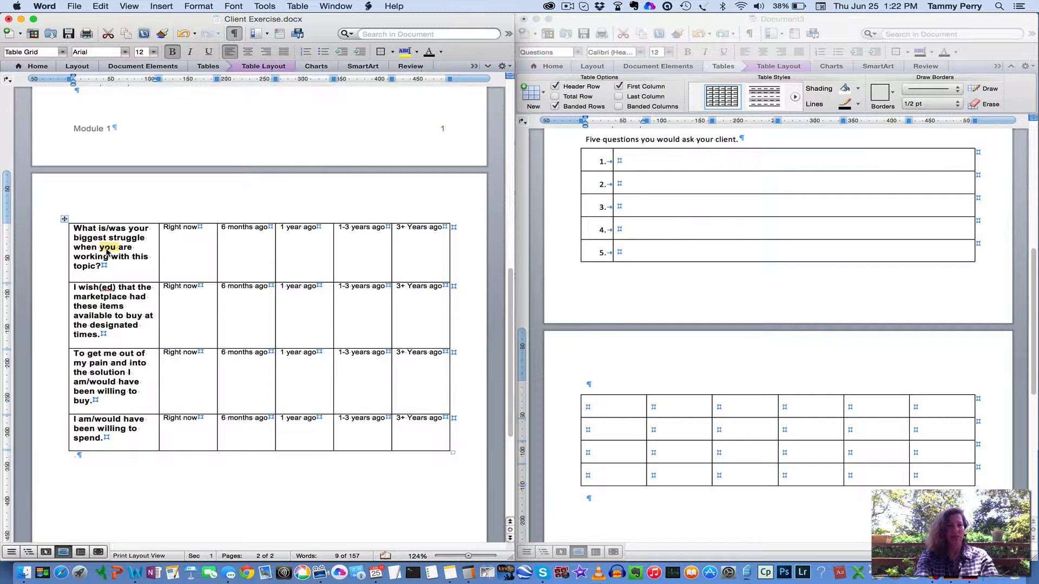
pyautogui.tripleClick(106, 250)
pyautogui.doubleClick(107, 250)
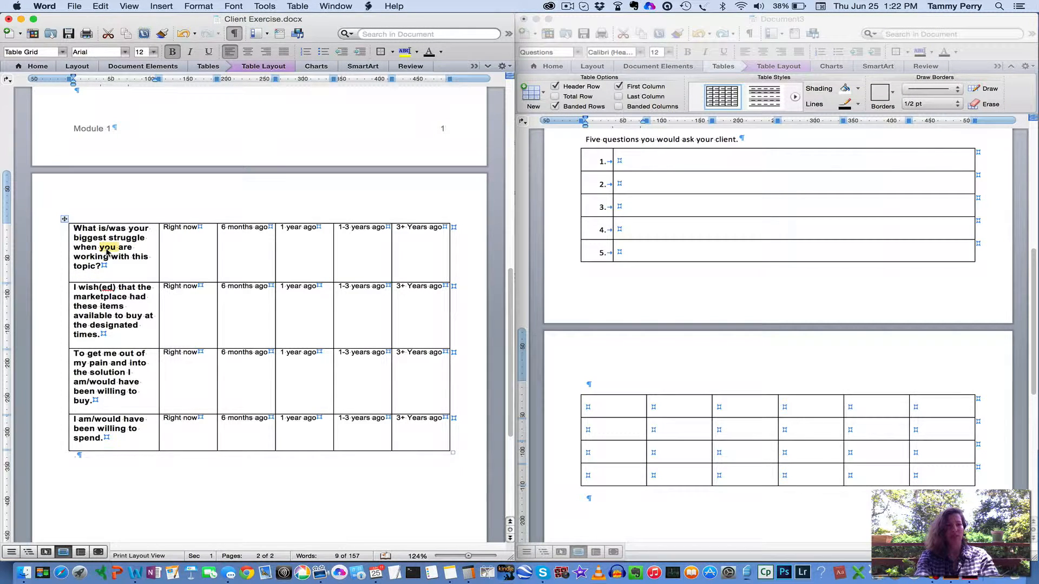
pyautogui.doubleClick(101, 241)
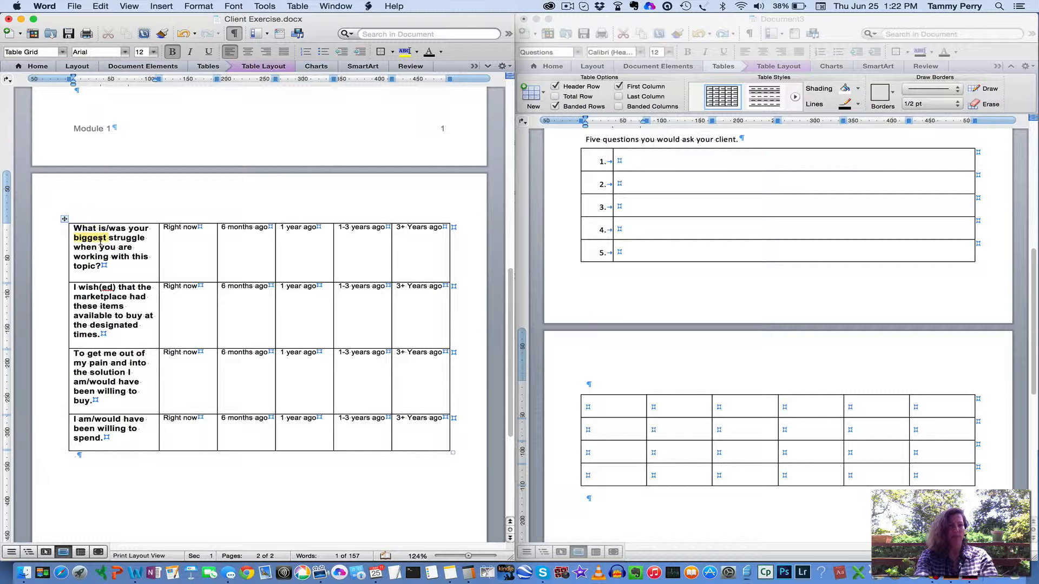
pyautogui.tripleClick(100, 242)
pyautogui.doubleClick(101, 243)
pyautogui.tripleClick(101, 244)
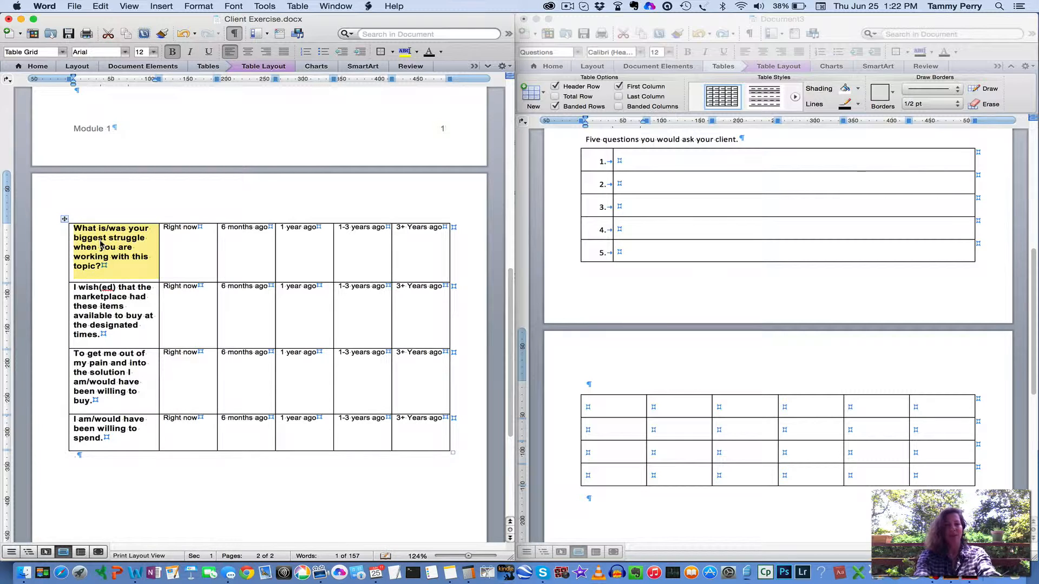
pyautogui.press('super+c')
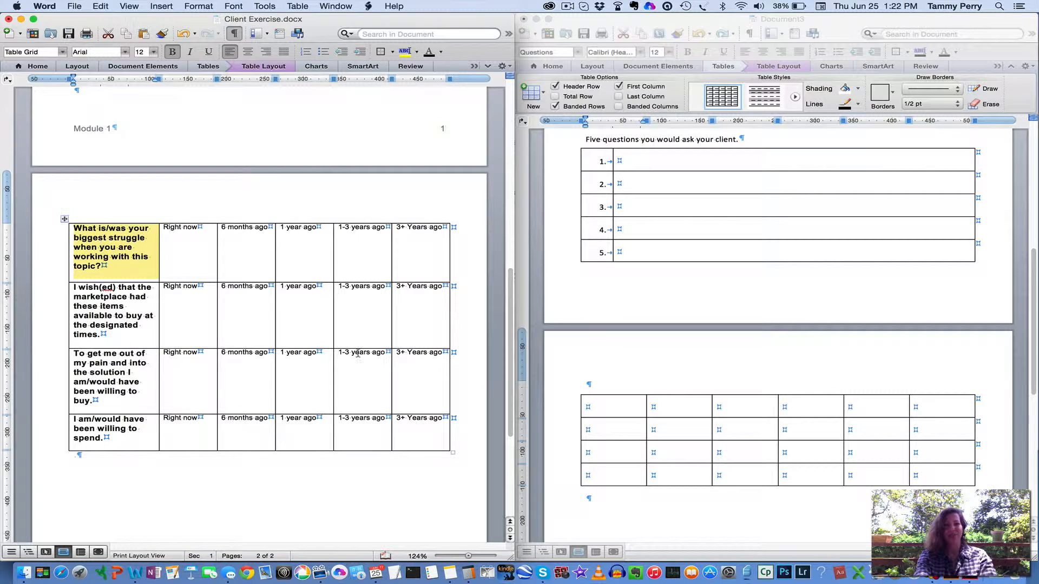
pyautogui.click(603, 408)
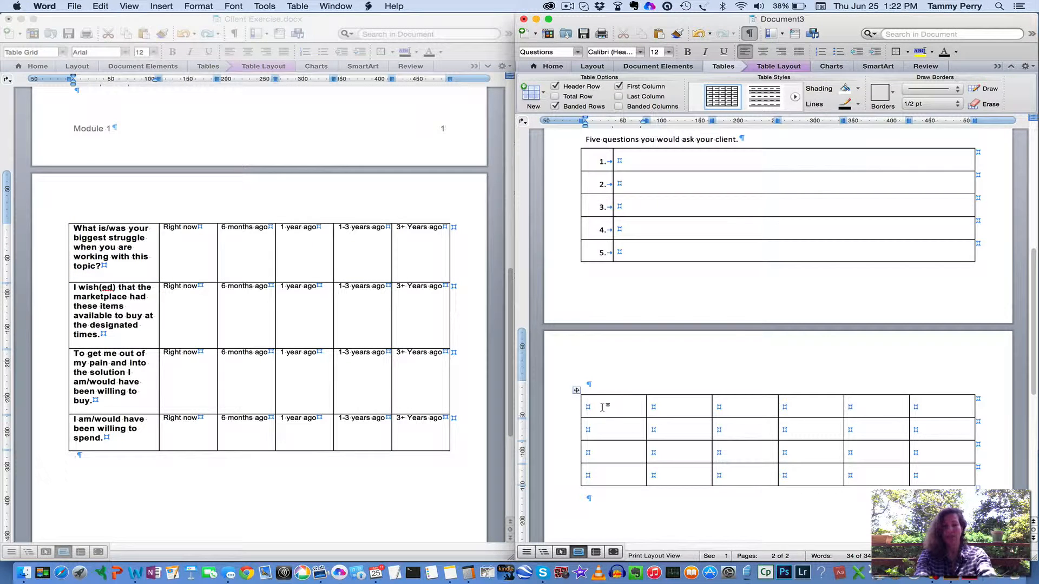
pyautogui.press('super+v')
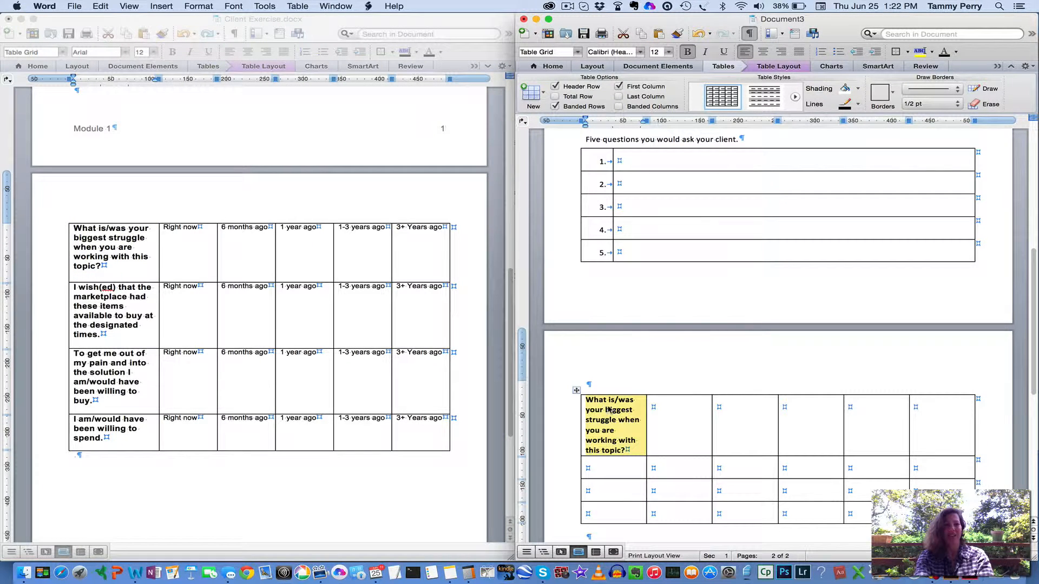
pyautogui.moveTo(645, 441); pyautogui.dragTo(660, 441)
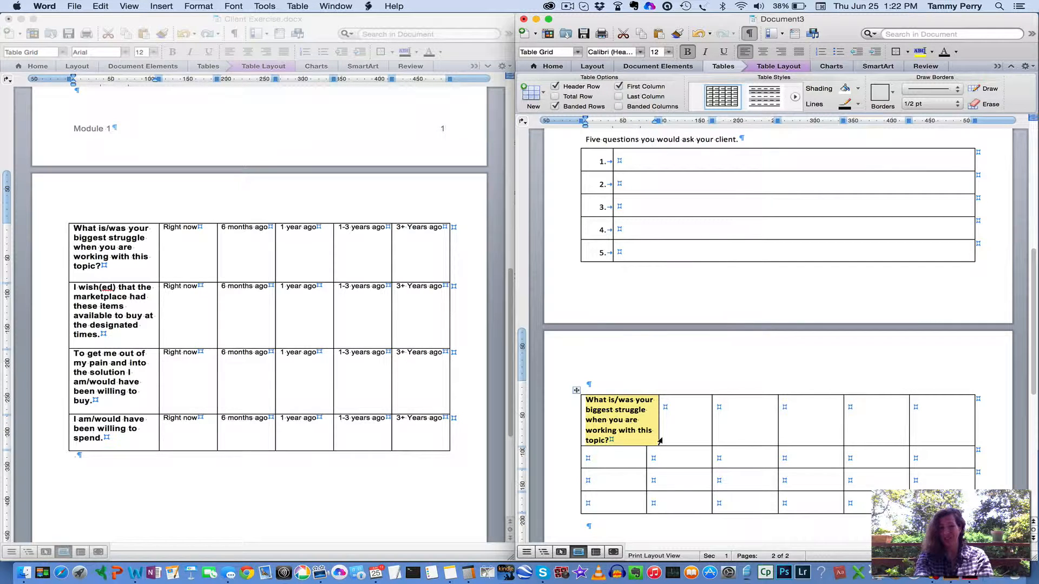
# Undo the widening of the single cell and widen the second-page table's entire first column to about 100 pt
pyautogui.press('super+z')
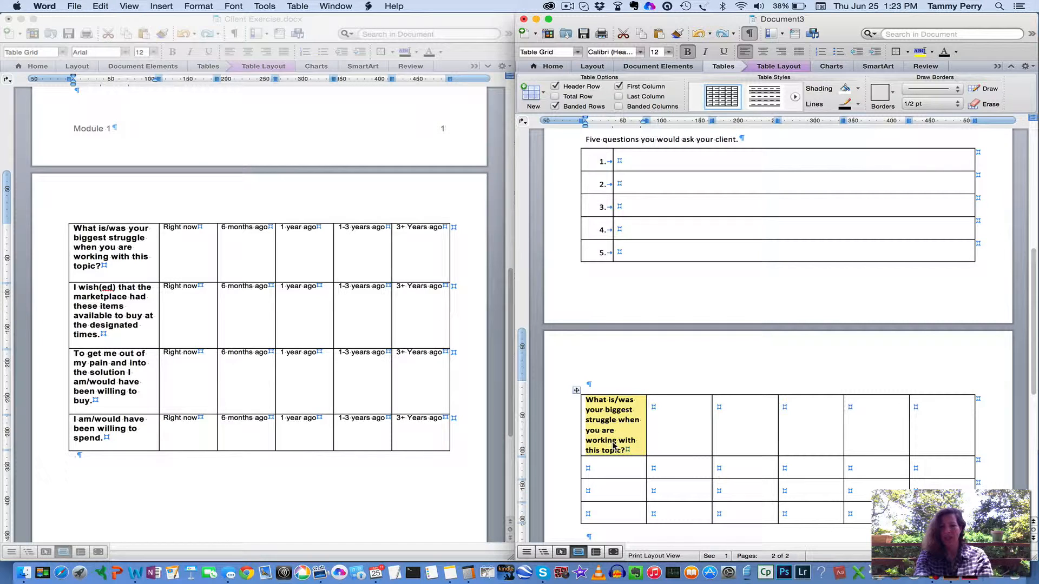
pyautogui.click(615, 445)
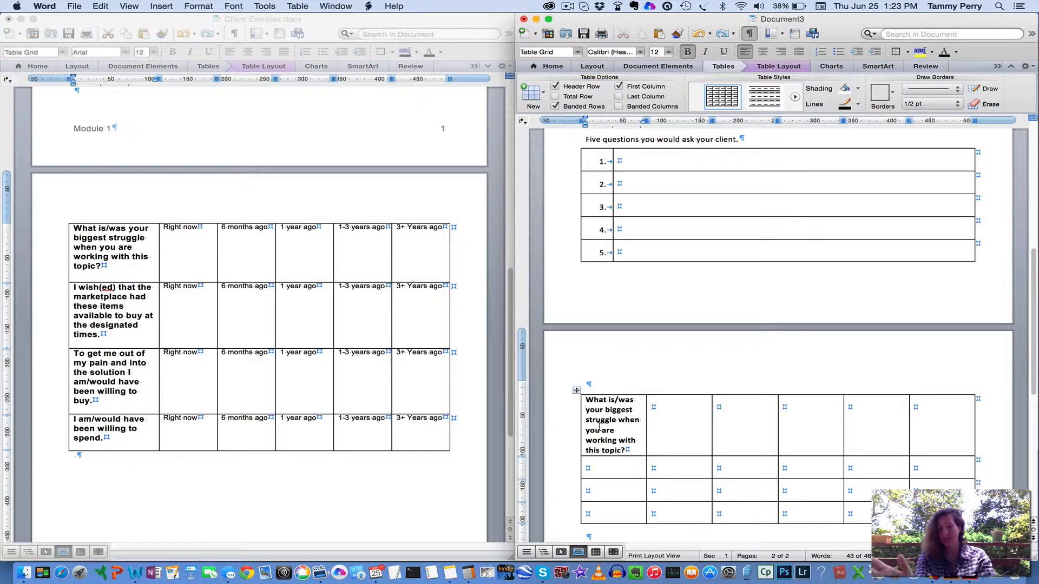
pyautogui.moveTo(647, 466); pyautogui.dragTo(656, 467)
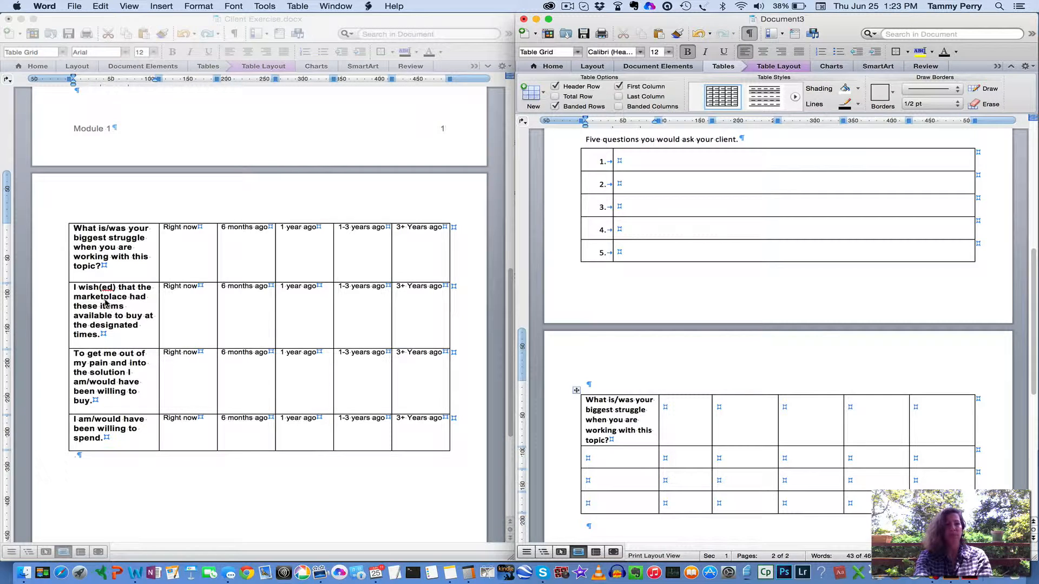
# Copy the "I wish(ed) that the marketplace had these items" cell from Client Exercise.docx into the second row's first cell
pyautogui.click(106, 303)
pyautogui.tripleClick(106, 303)
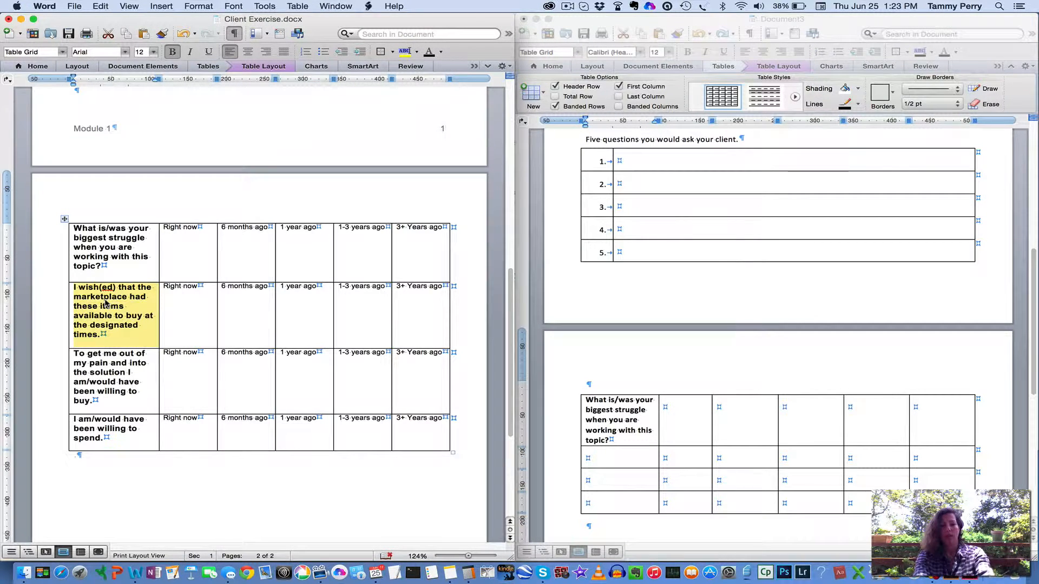
pyautogui.click(609, 460)
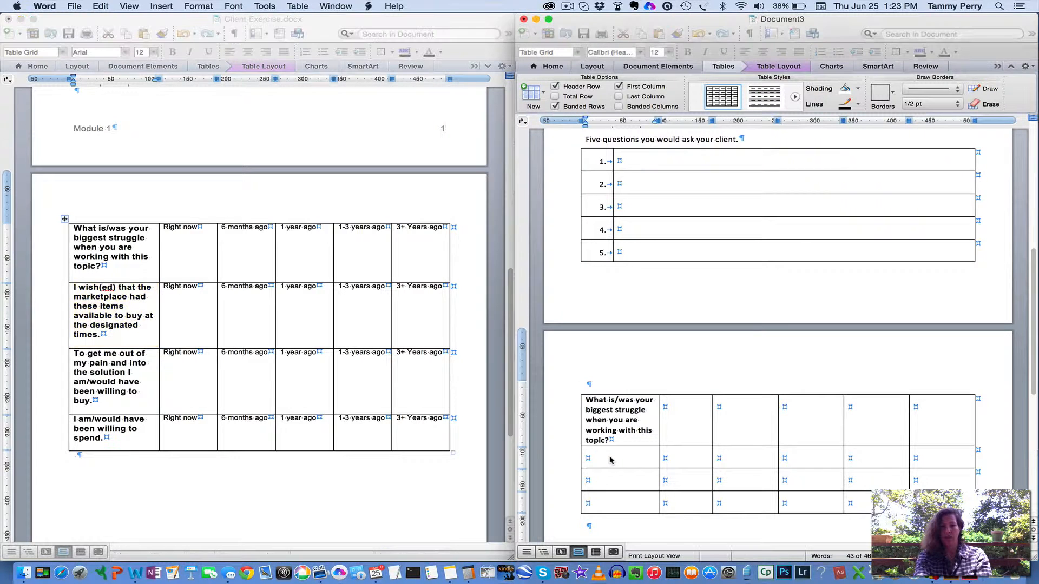
pyautogui.press('super+v')
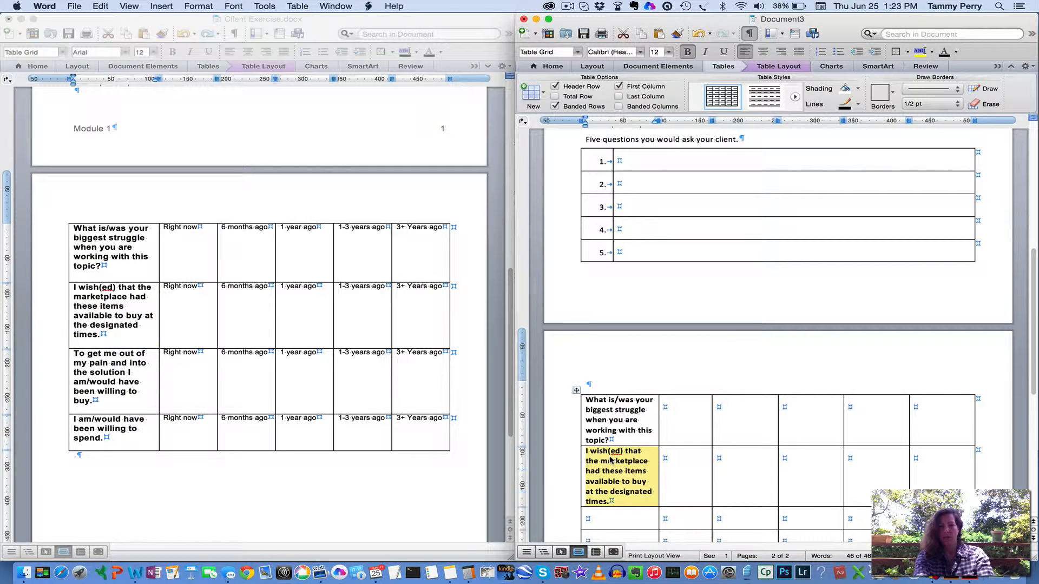
# Copy the "To get me out of my pain" cell from Client Exercise.docx into the third row's first cell
pyautogui.scroll(-3, 610, 459)
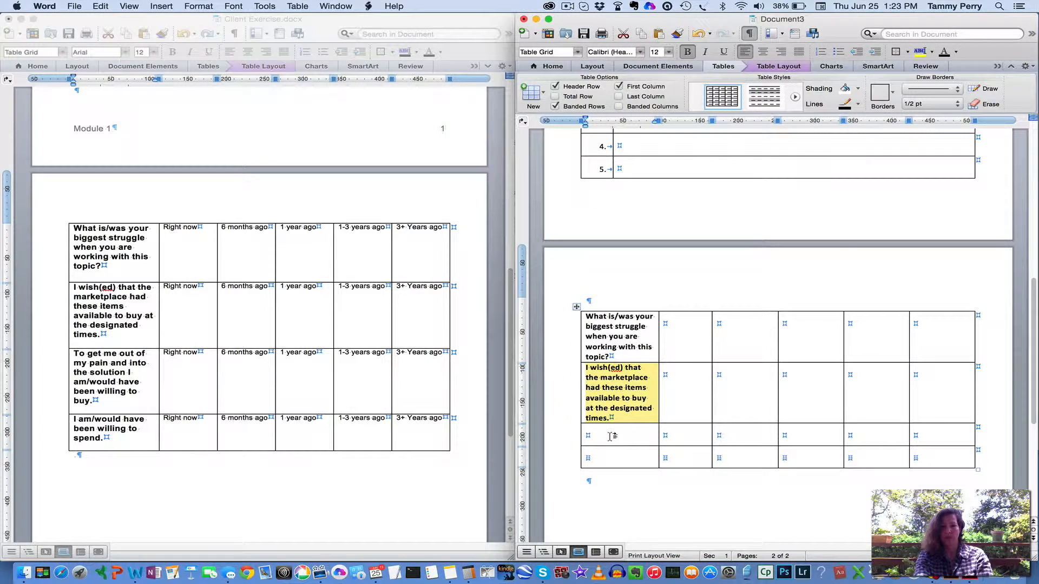
pyautogui.doubleClick(107, 380)
pyautogui.click(107, 380)
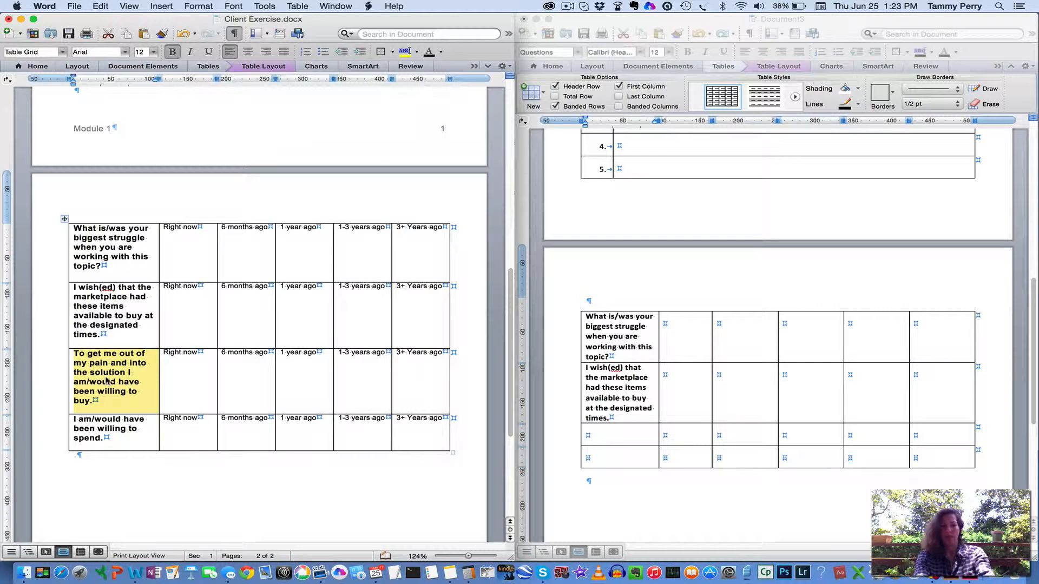
pyautogui.click(604, 437)
pyautogui.press('super+v')
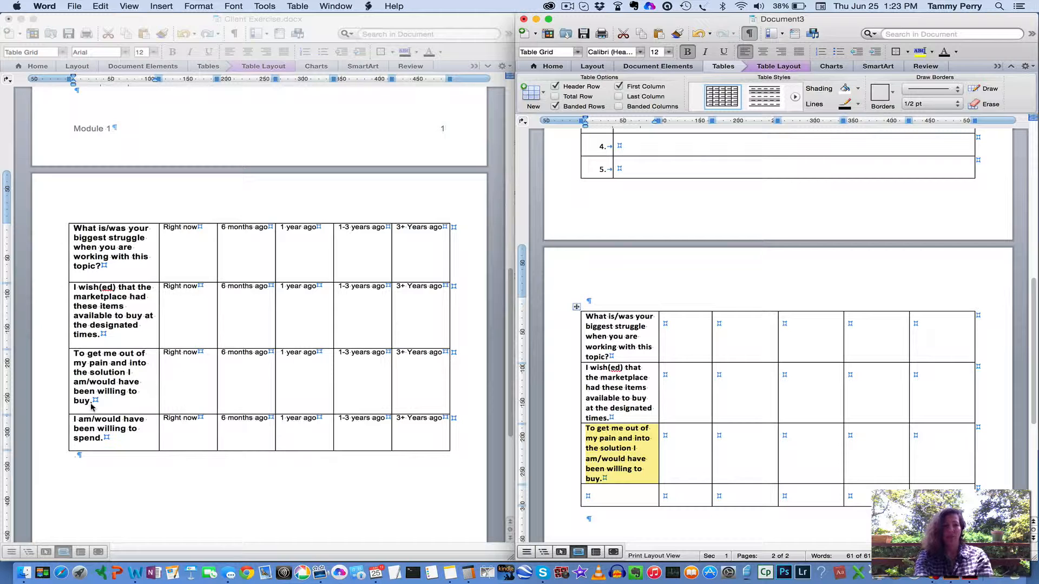
# Copy the "I am/would have been willing to spend" cell from Client Exercise.docx into the fourth row's first cell
pyautogui.click(100, 431)
pyautogui.doubleClick(100, 430)
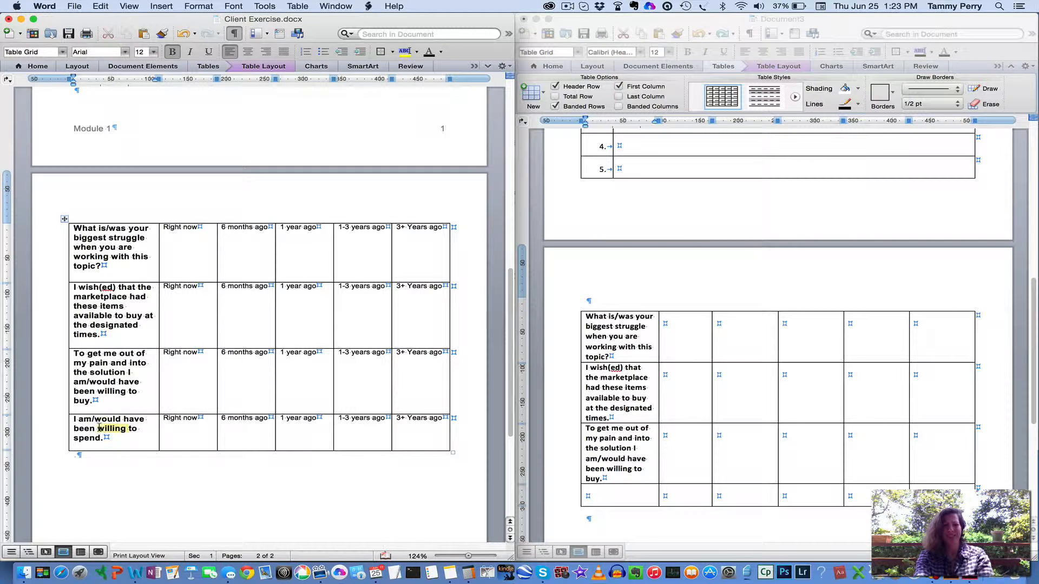
pyautogui.tripleClick(100, 431)
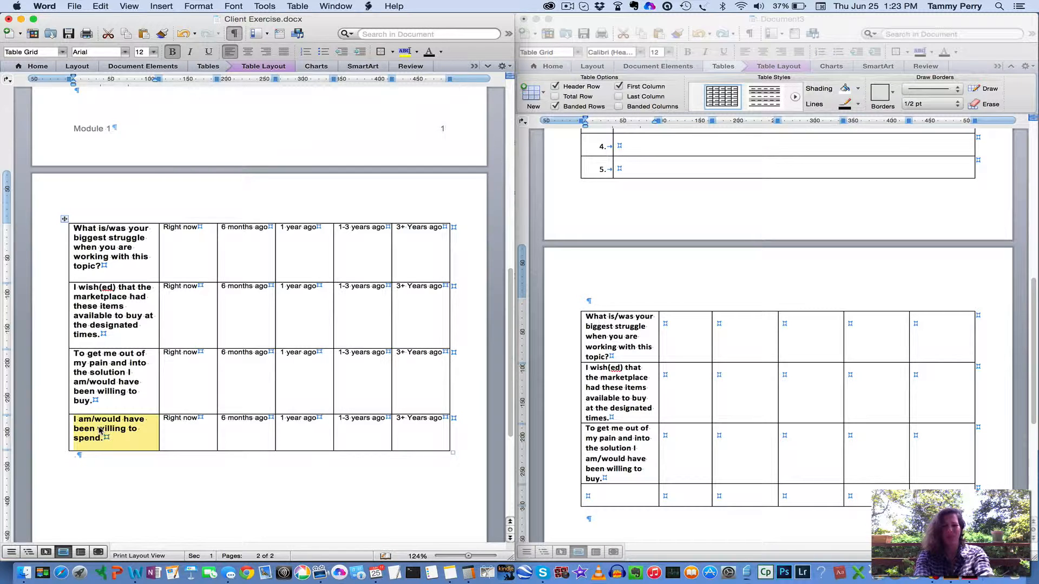
pyautogui.moveTo(100, 431); pyautogui.dragTo(631, 498)
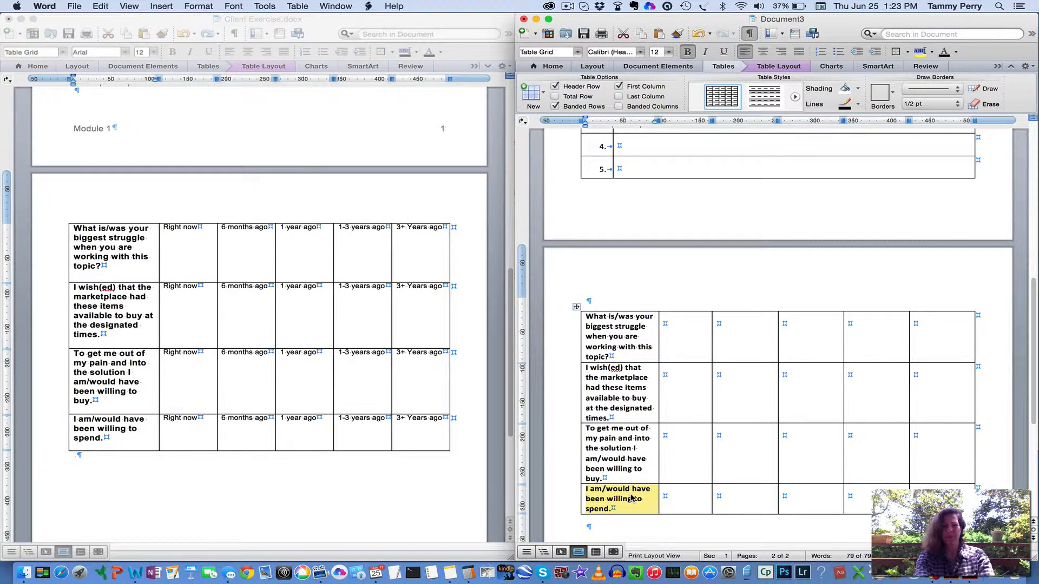
# Copy the five time-period cells, "Right now" through "3+ Years ago", from Client Exercise.docx into the new table's first row
pyautogui.click(685, 347)
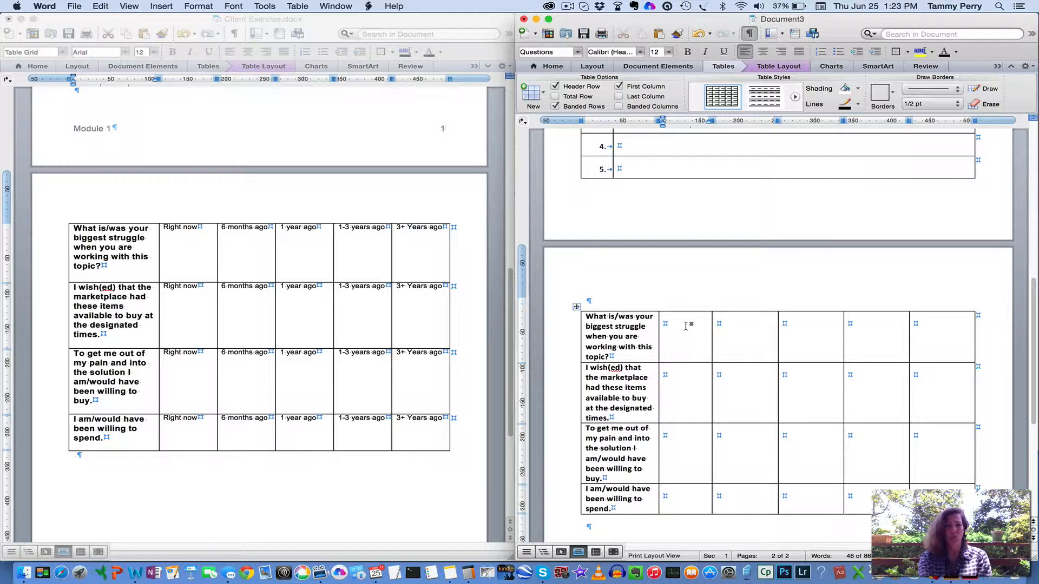
pyautogui.click(171, 233)
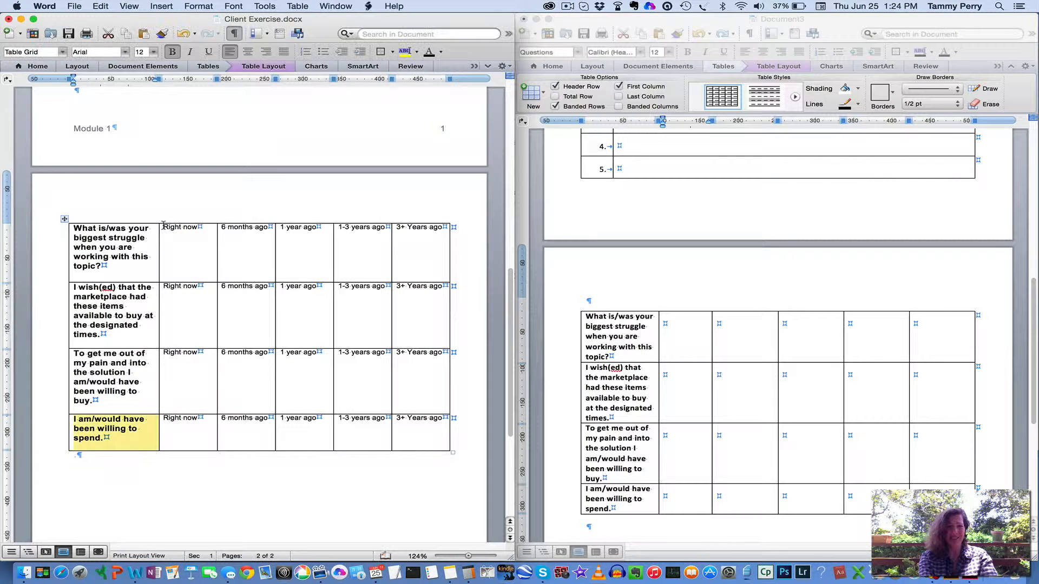
pyautogui.moveTo(163, 225); pyautogui.dragTo(433, 233)
pyautogui.press('super+c')
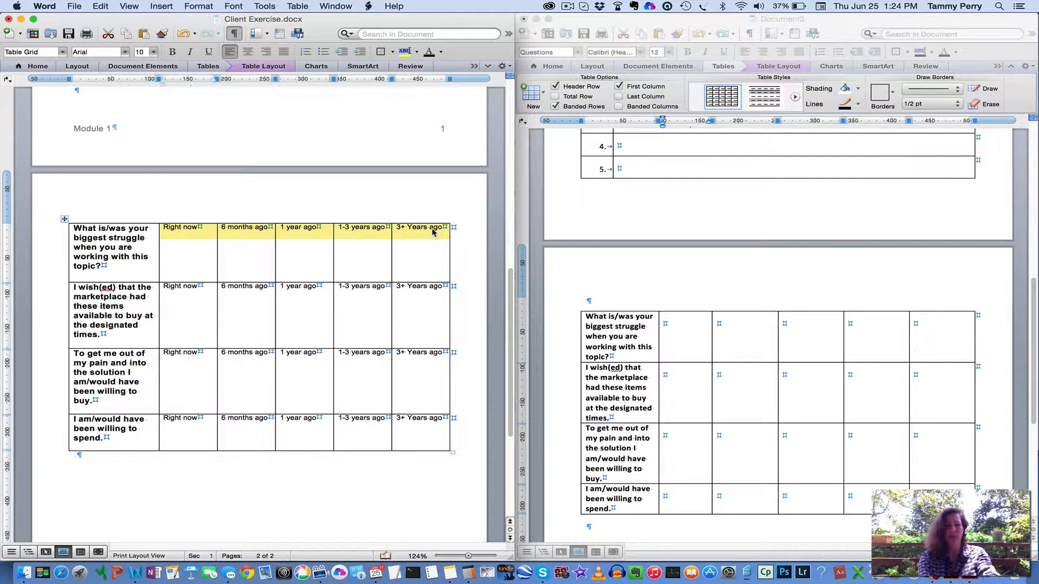
pyautogui.click(685, 328)
pyautogui.press('super+v')
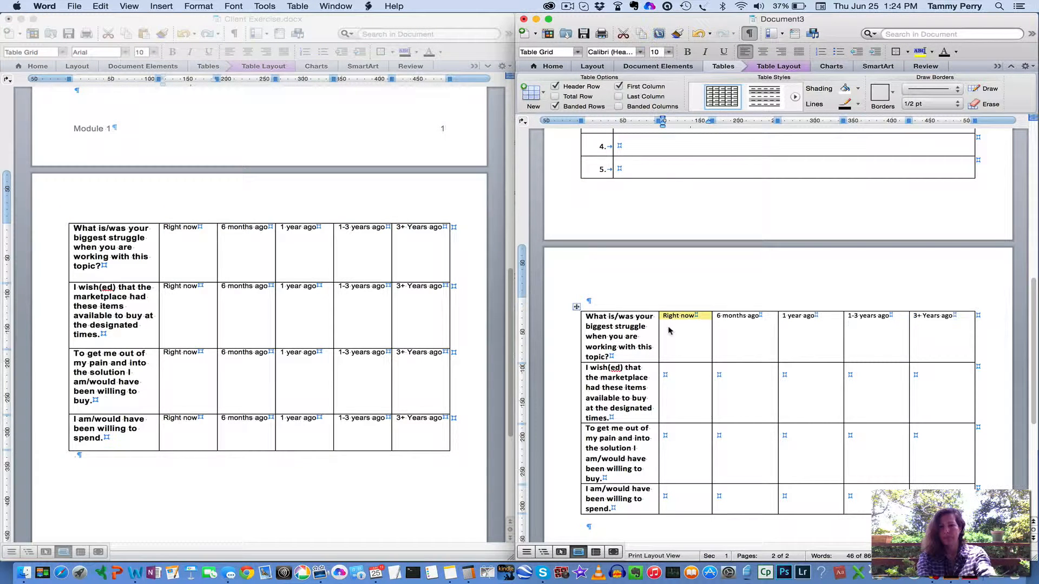
# Paste the copied time-period cells into the second, third and fourth rows, starting at the second column
pyautogui.click(674, 374)
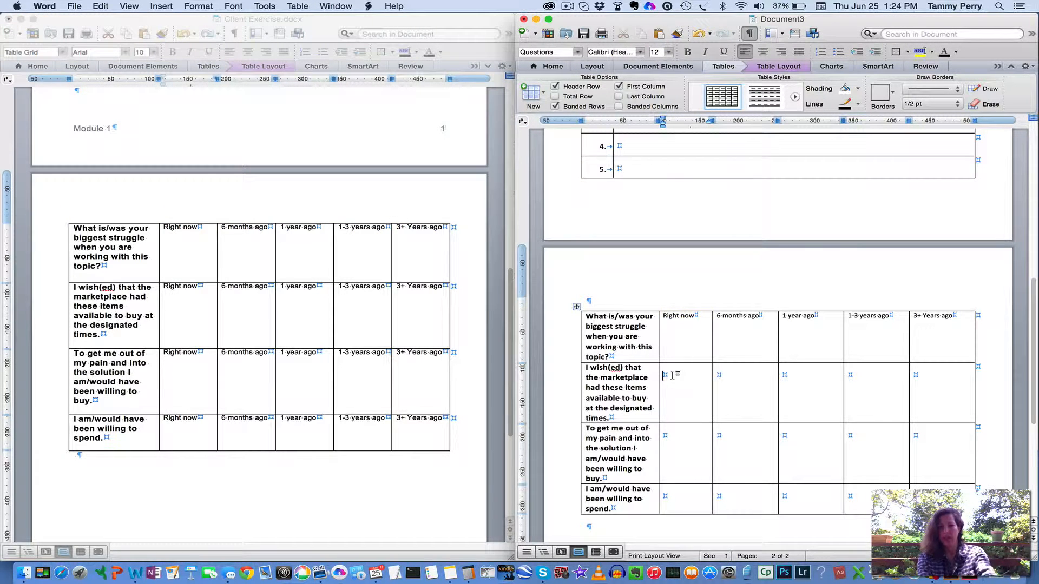
pyautogui.press('super+v')
pyautogui.click(676, 438)
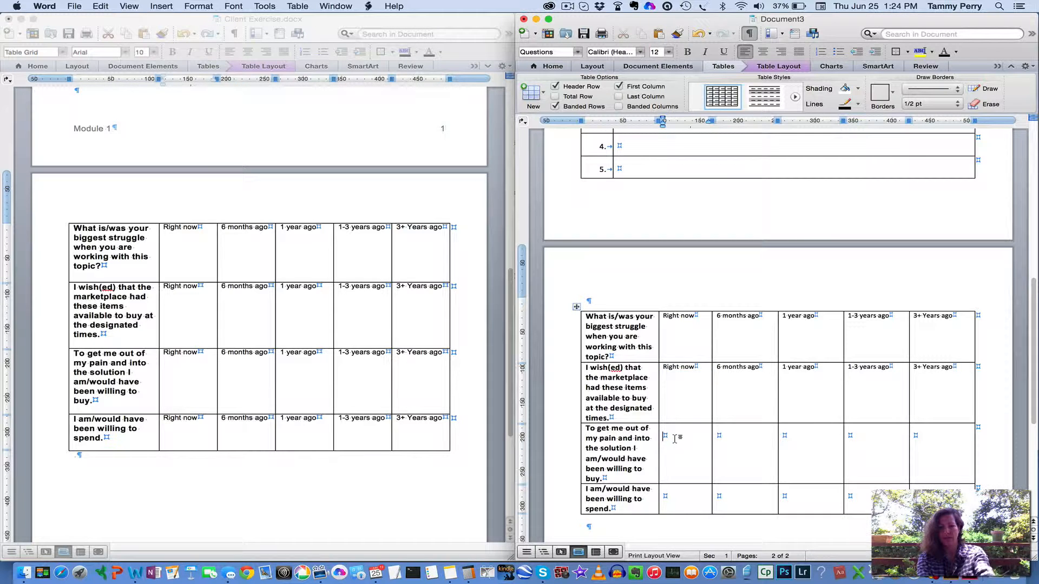
pyautogui.press('super+v')
pyautogui.click(677, 495)
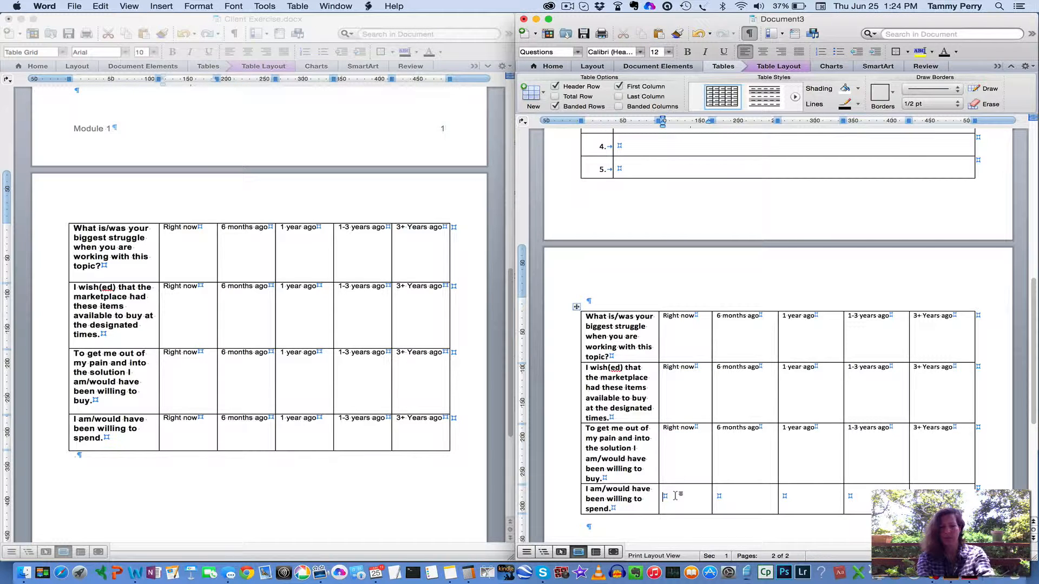
pyautogui.press('super+v')
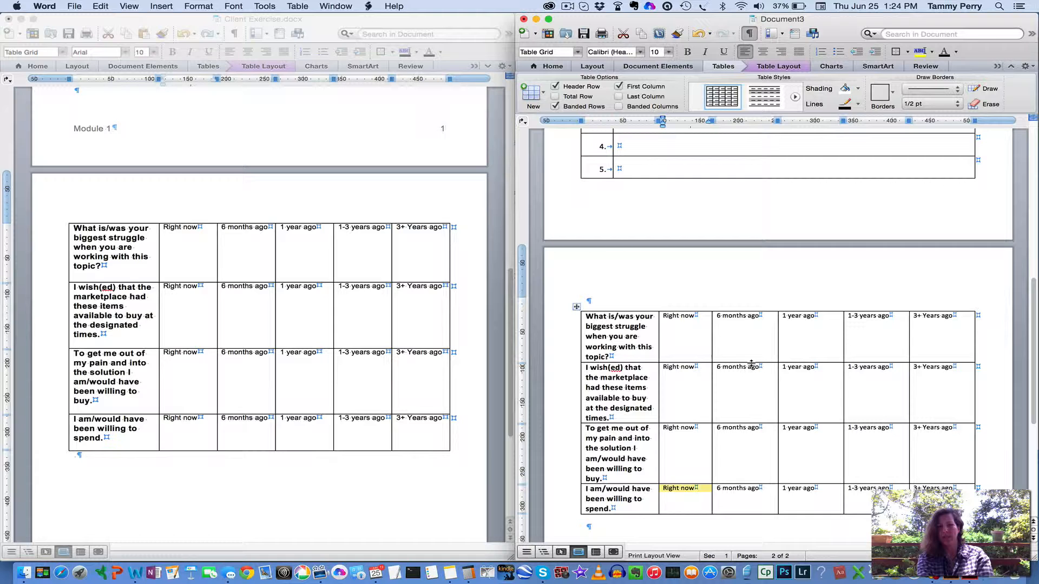
pyautogui.click(676, 324)
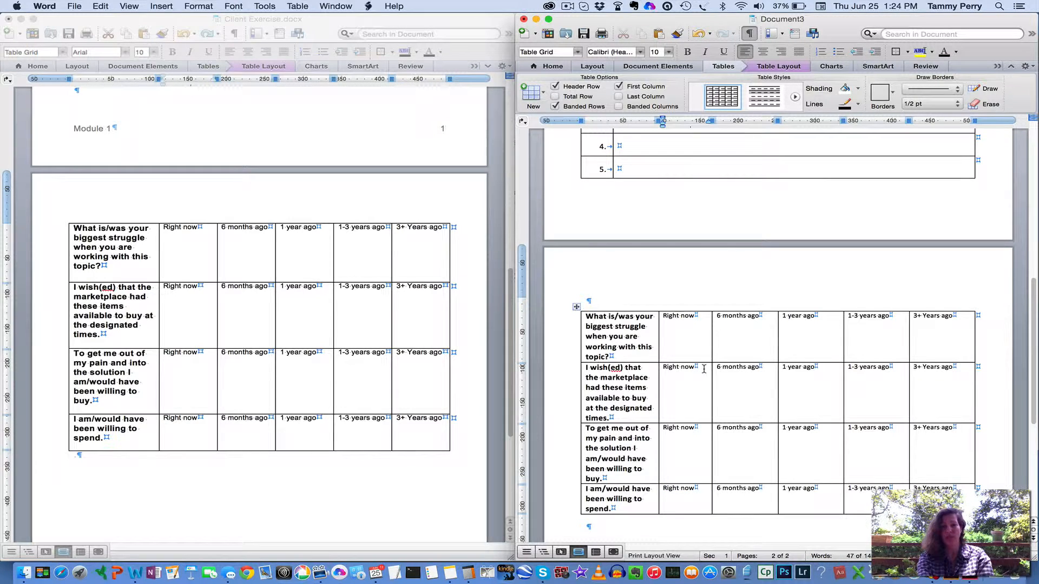
# Review the new document from the Client Exercise title down to the second-page table
pyautogui.scroll(-3, 704, 369)
pyautogui.scroll(15, 704, 369)
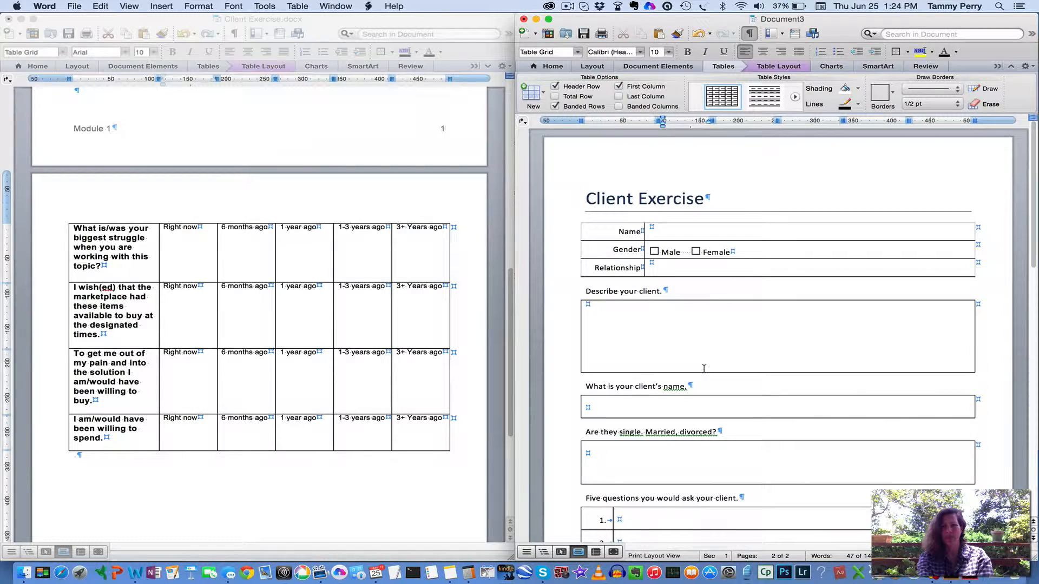
pyautogui.scroll(-15, 704, 369)
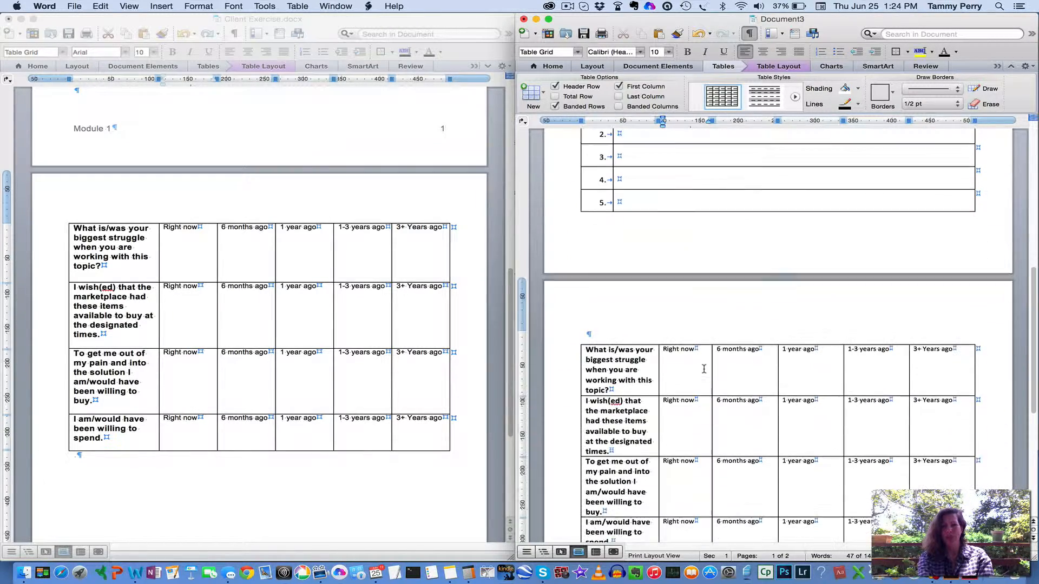
pyautogui.scroll(15, 704, 369)
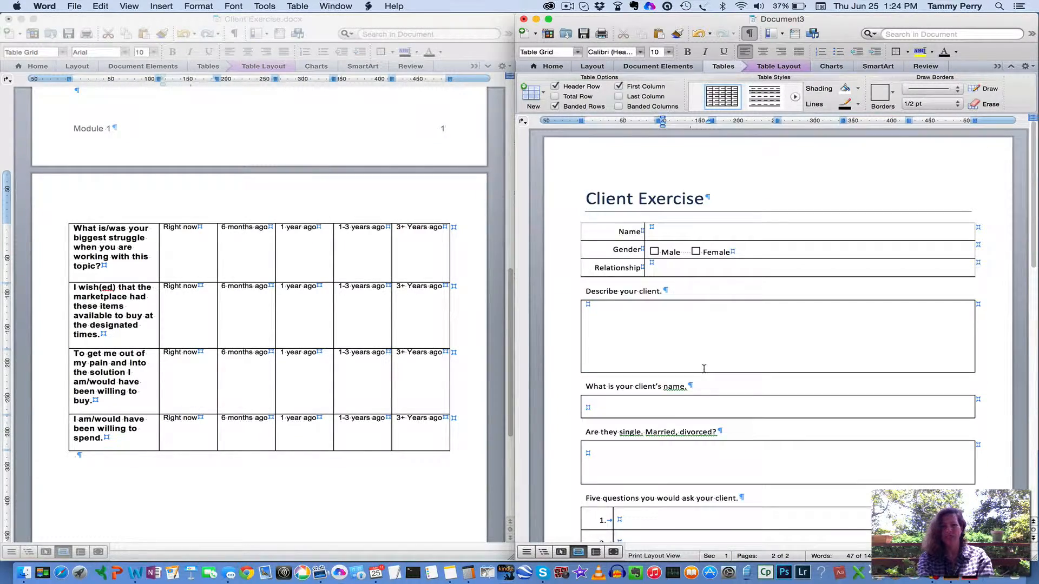
pyautogui.scroll(-10, 704, 369)
pyautogui.scroll(10, 704, 369)
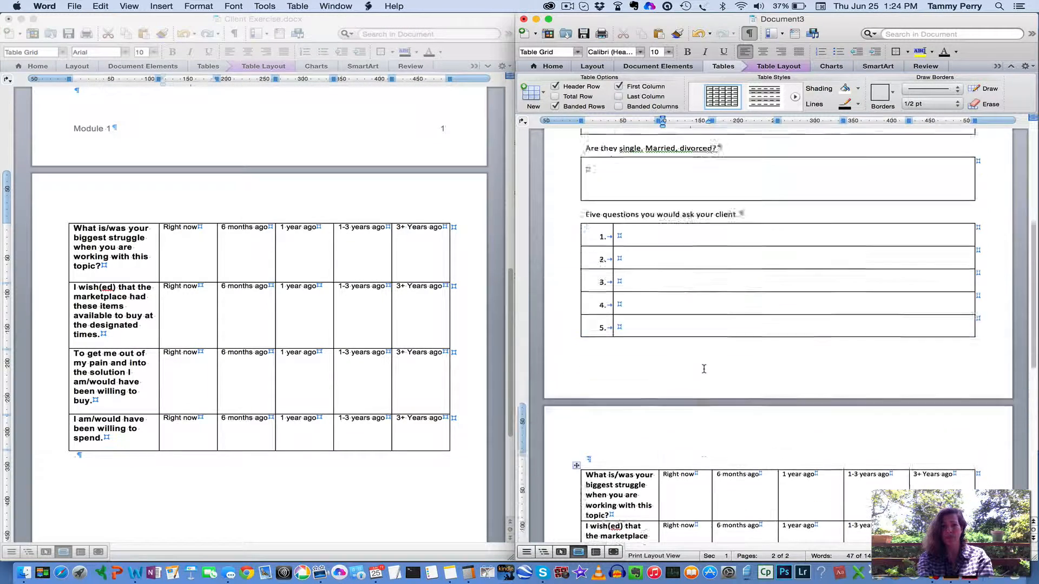